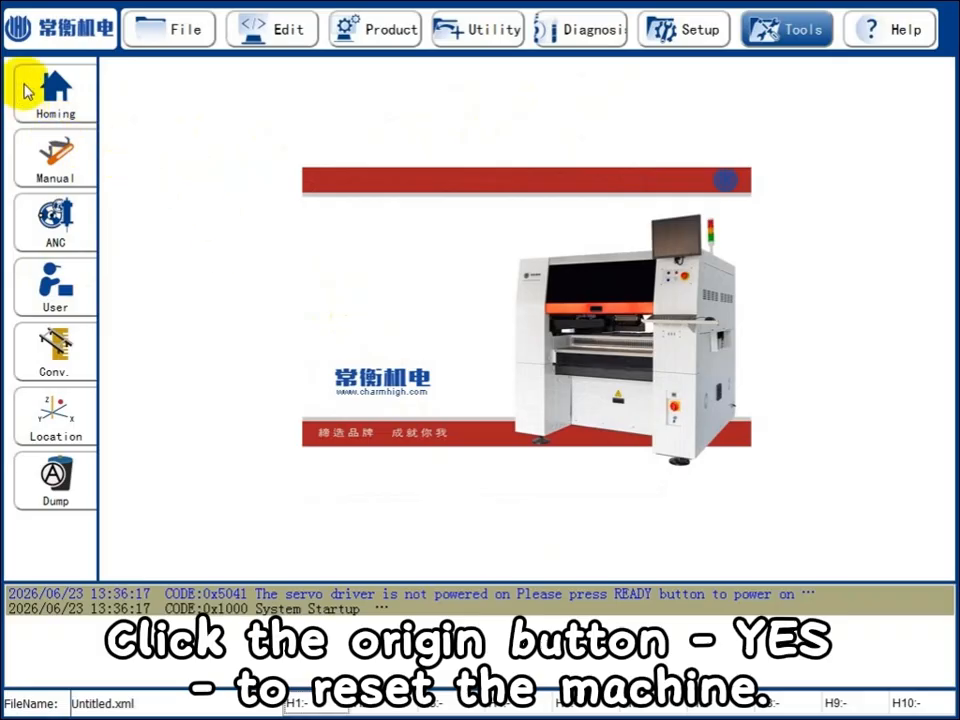
Home the machine and confirm the safety warning.
{"action": "left_click", "coordinate": [40, 86]}
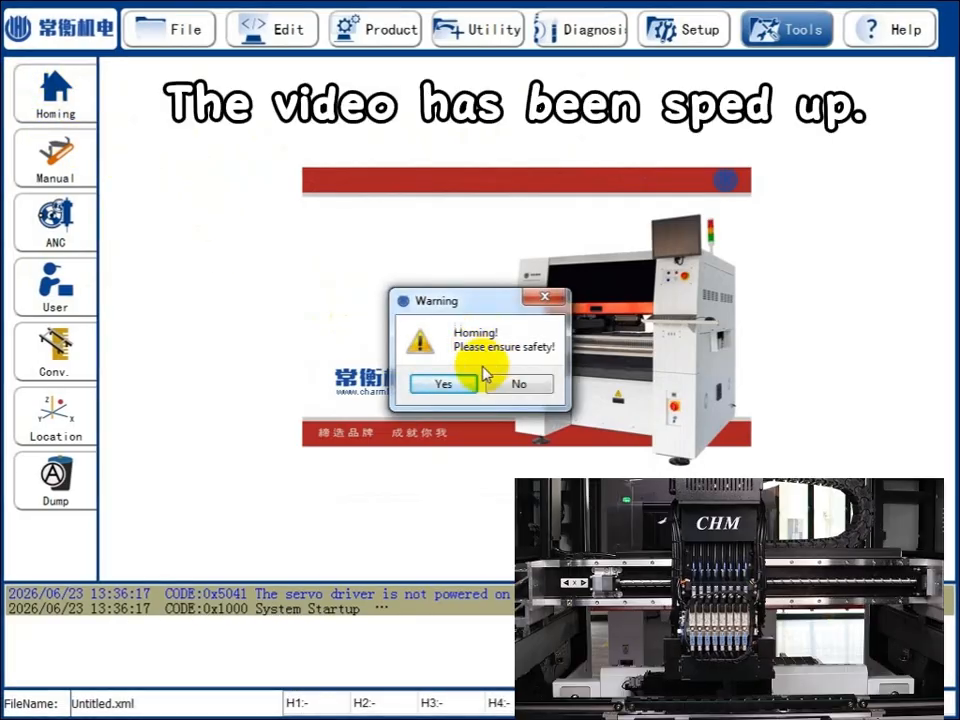
{"action": "left_click", "coordinate": [443, 381]}
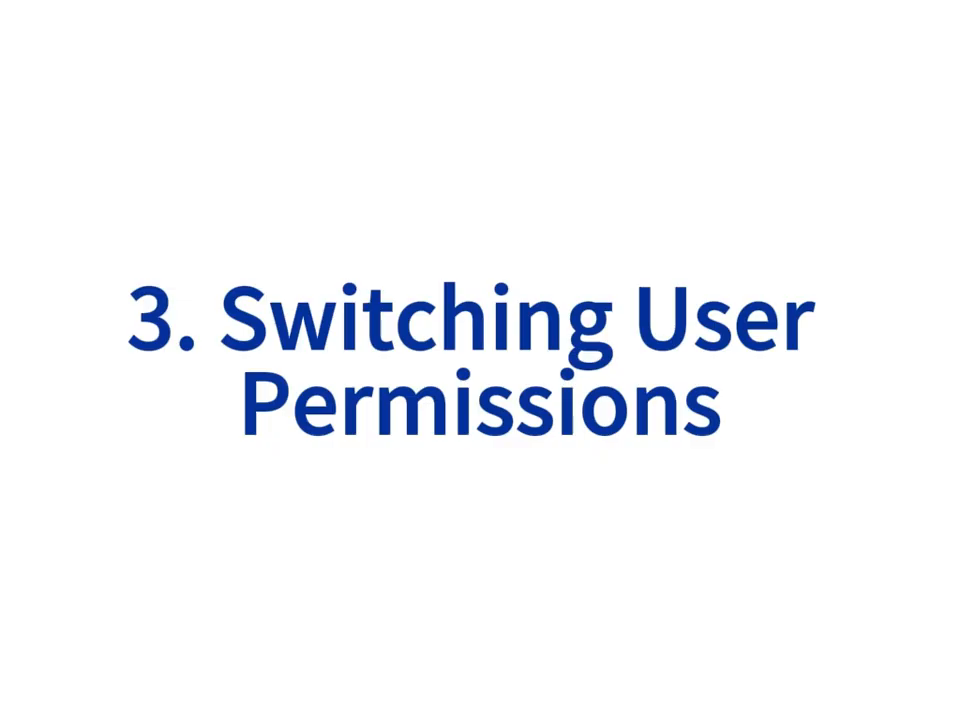
Switch the user permission level to Manager.
{"action": "left_click", "coordinate": [64, 268]}
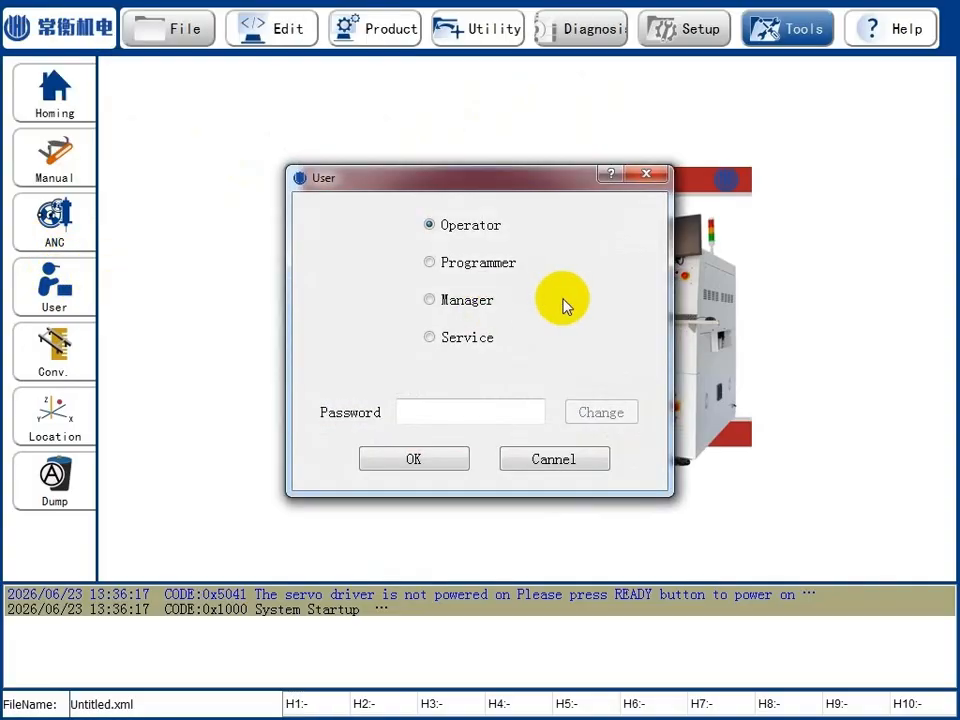
{"action": "left_click", "coordinate": [429, 300]}
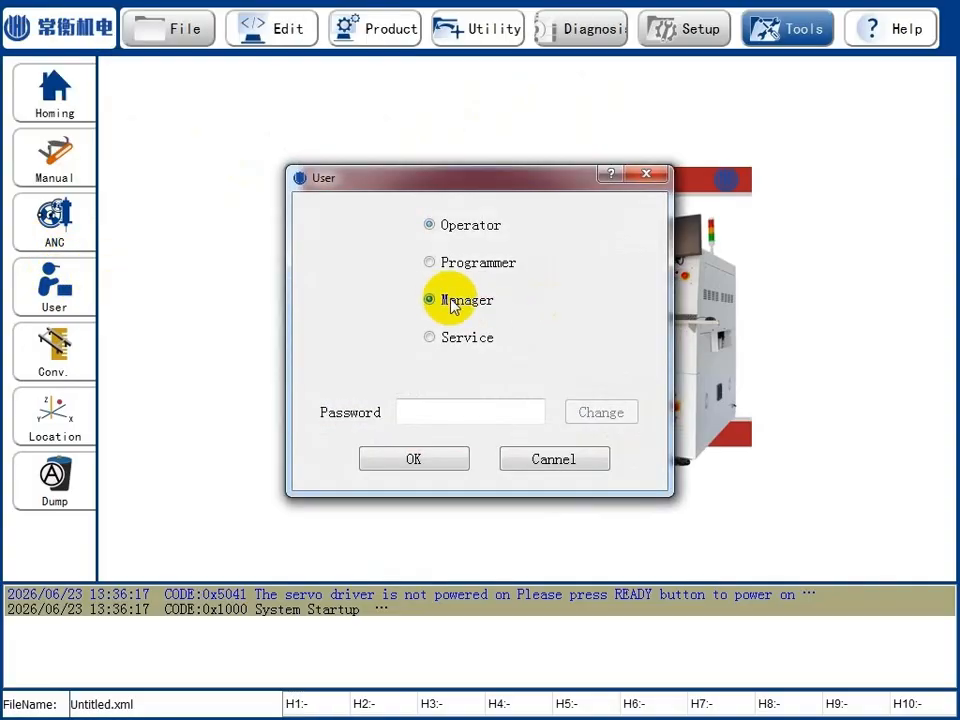
{"action": "left_click", "coordinate": [443, 461]}
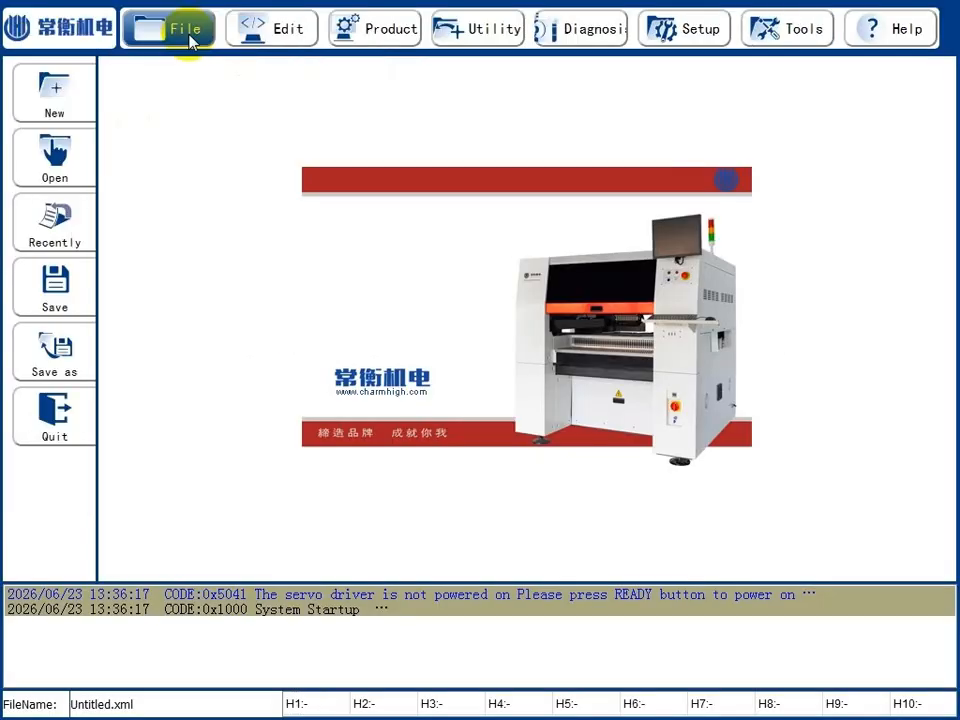
Create a new file without saving Untitled.xml, and save it in the PCB folder under the name 44444.
{"action": "left_click", "coordinate": [52, 92]}
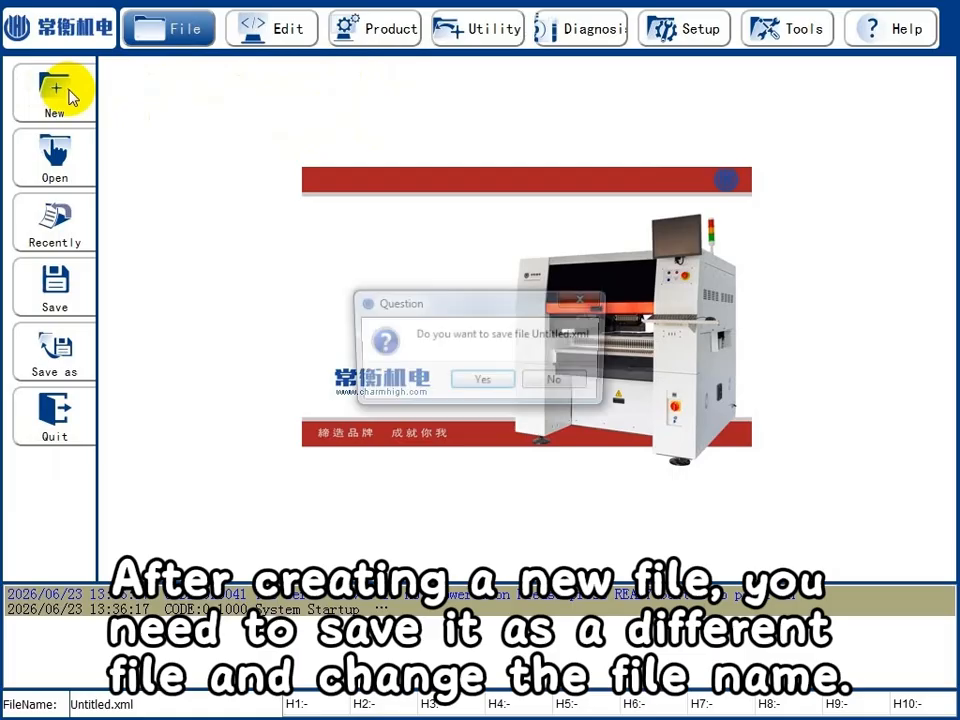
{"action": "left_click", "coordinate": [566, 383]}
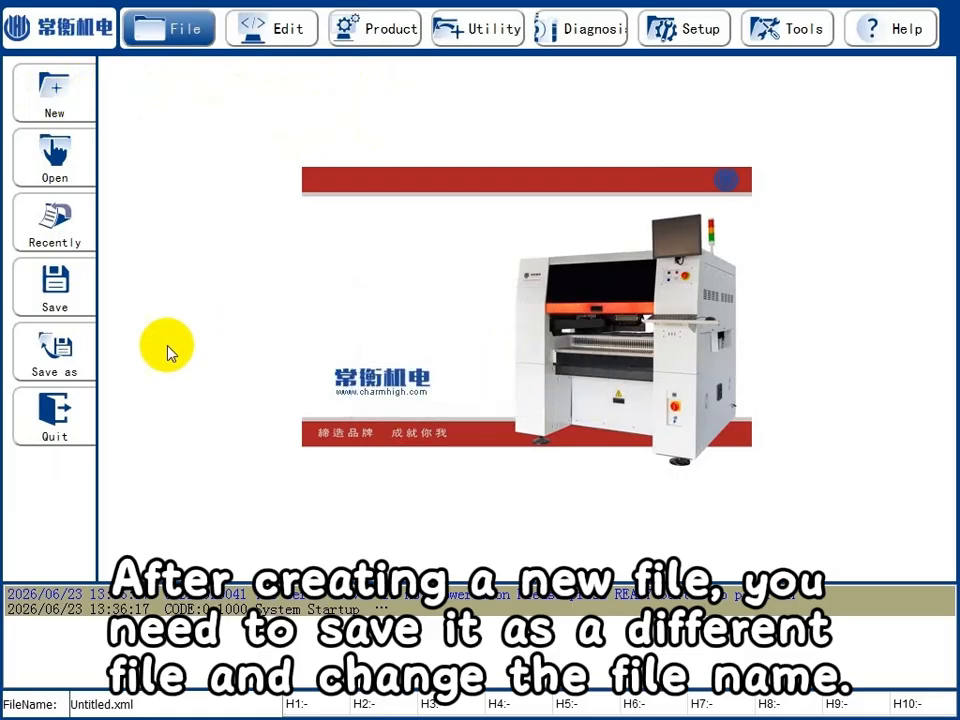
{"action": "left_click", "coordinate": [56, 350]}
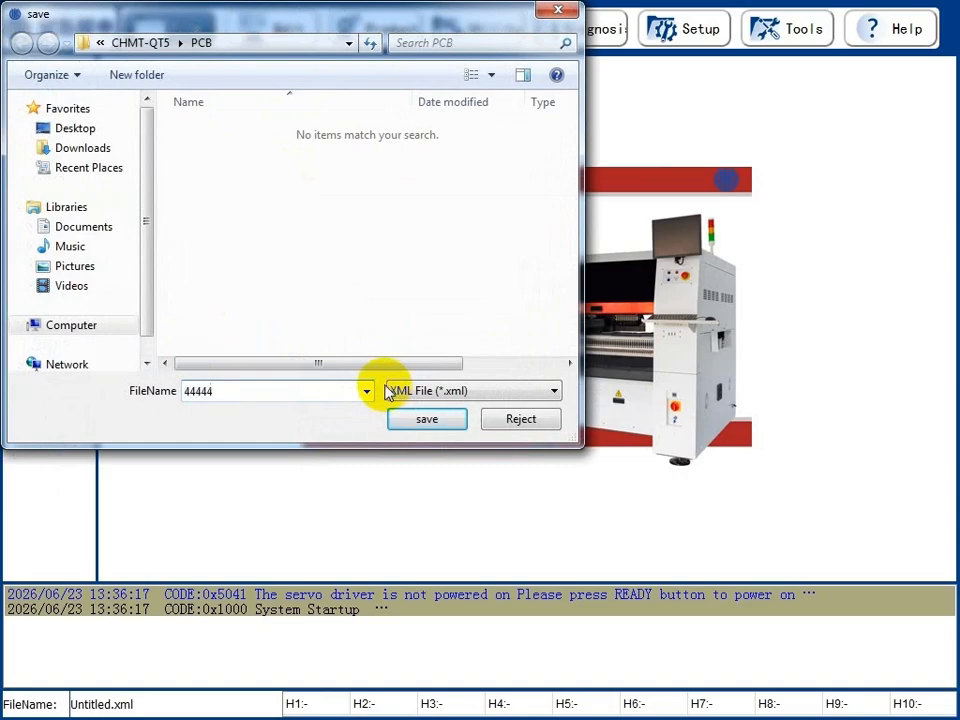
{"action": "left_click", "coordinate": [422, 414]}
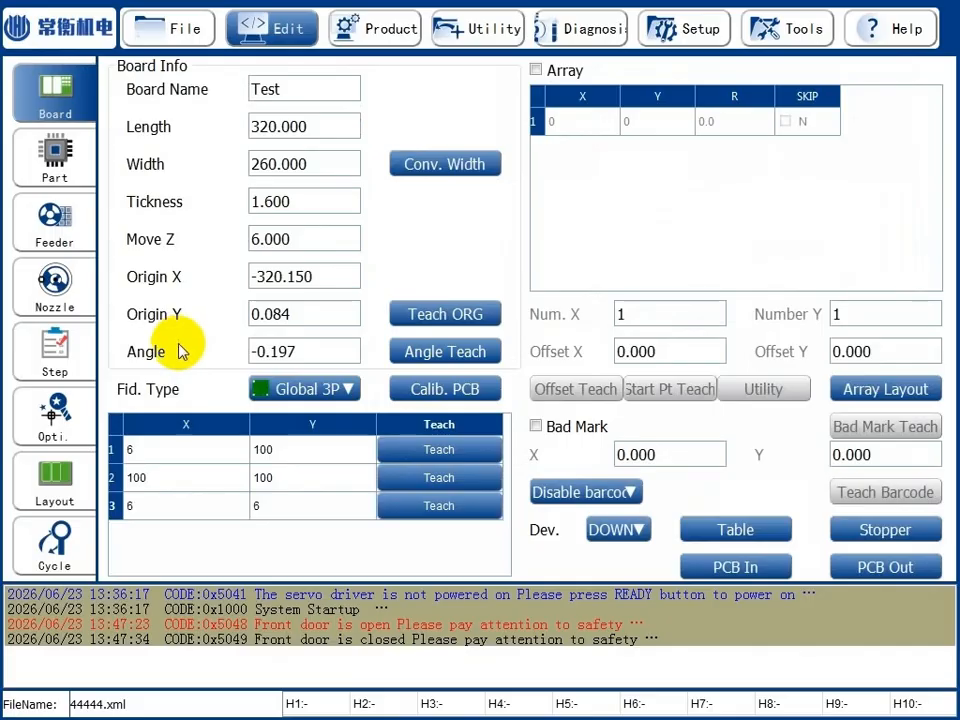
Import the placement coordinates from 861右后全器件测试板ICzhun.csv into the step data.
{"action": "left_click", "coordinate": [52, 345]}
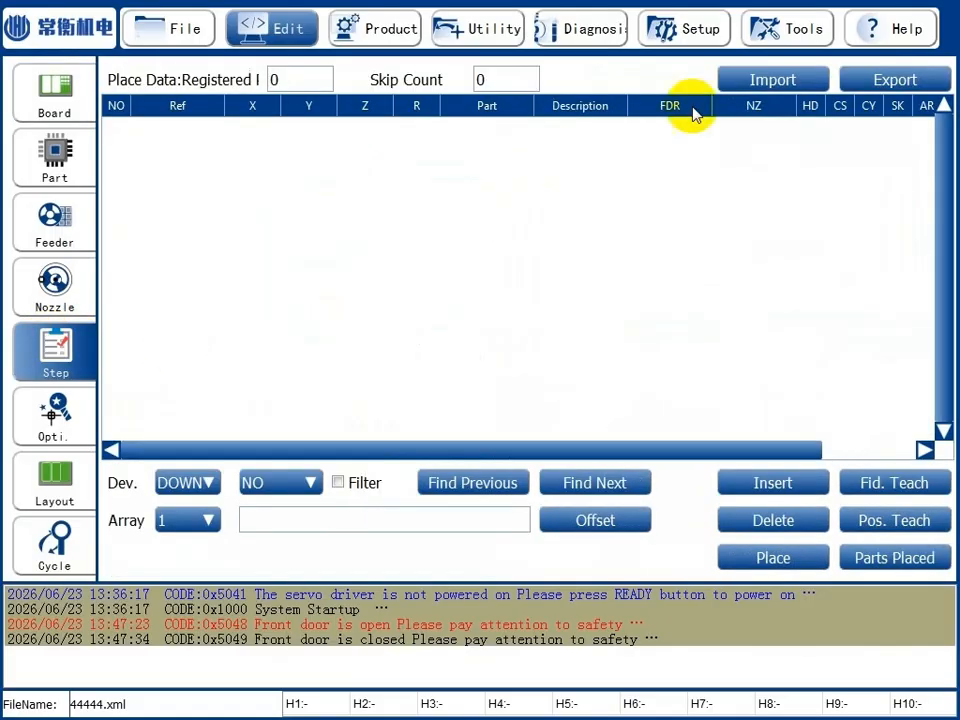
{"action": "left_click", "coordinate": [765, 80]}
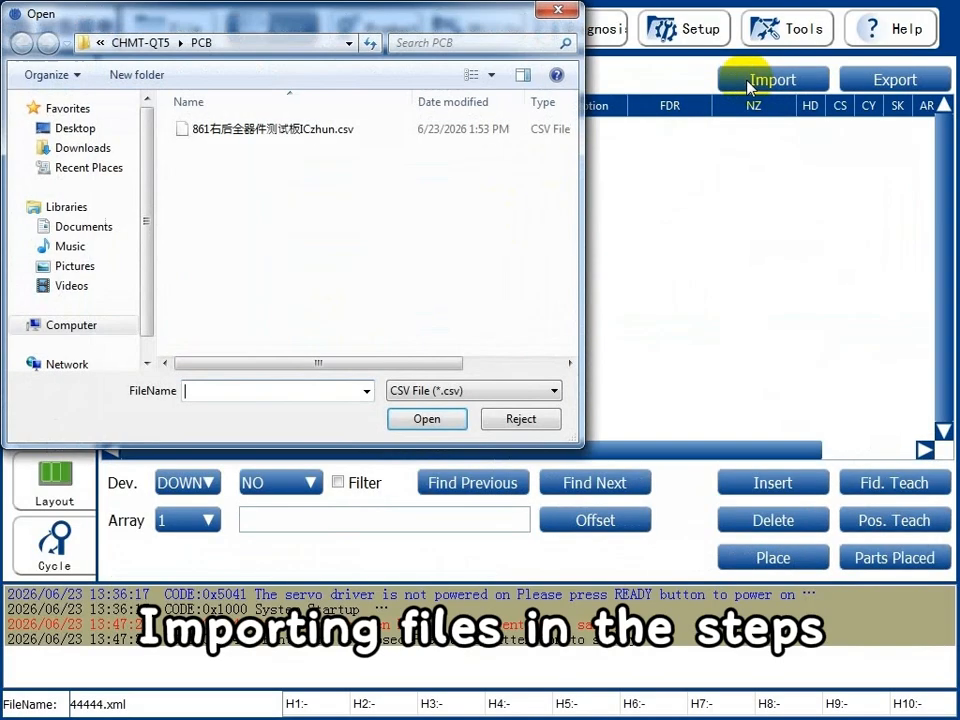
{"action": "left_click", "coordinate": [352, 134]}
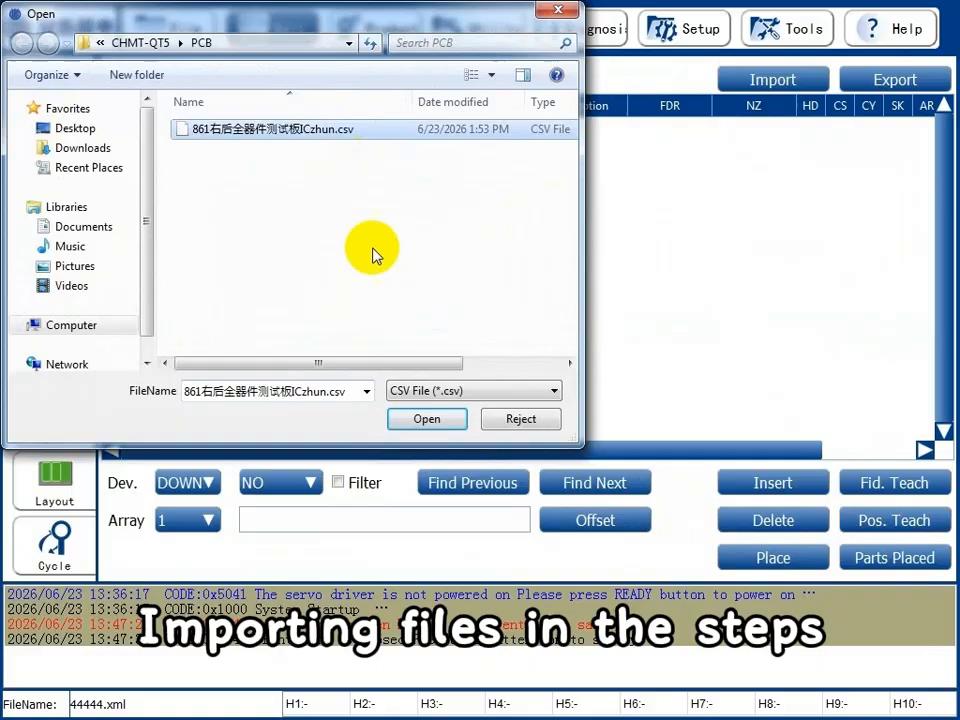
{"action": "left_click", "coordinate": [436, 421]}
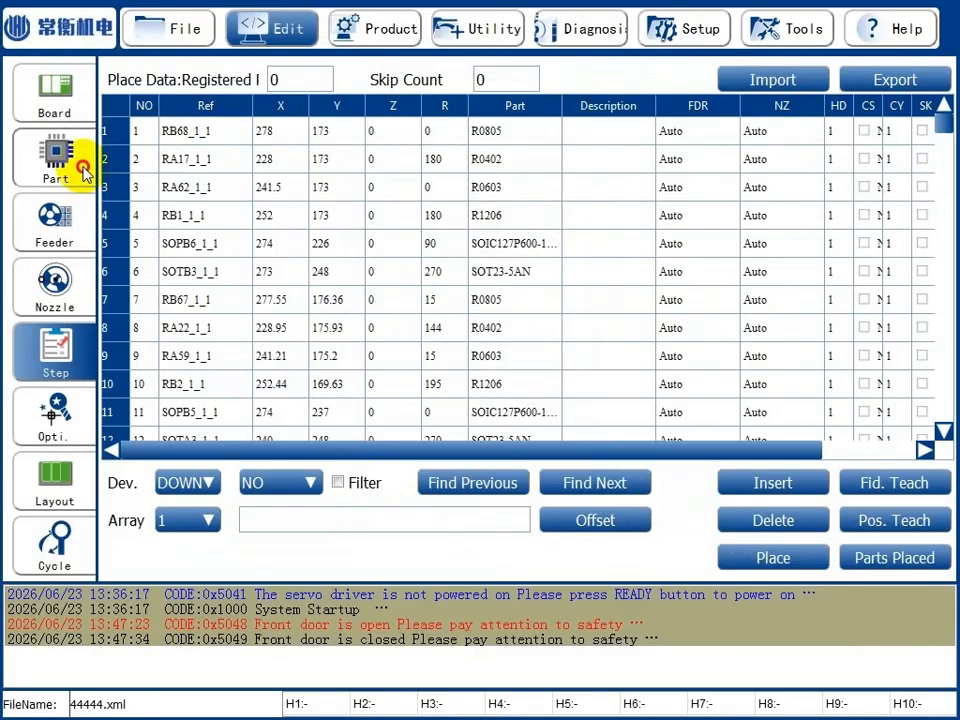
Import _NewR1005 from the system library's CHIP_R1005 group into the PCB part library under the name R0402.
{"action": "left_click", "coordinate": [66, 166]}
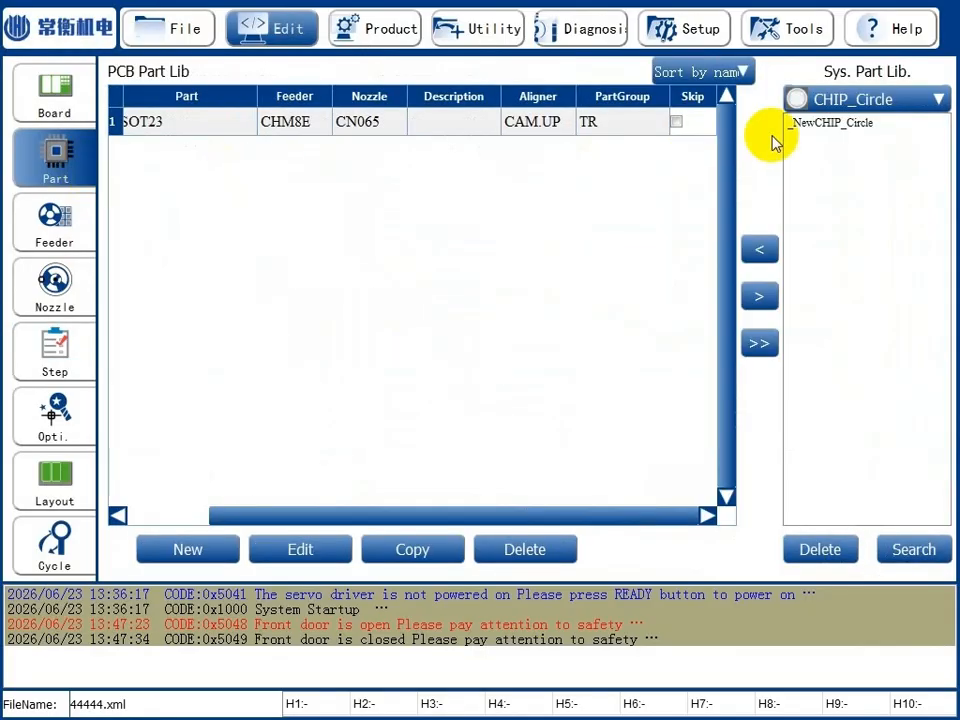
{"action": "left_click", "coordinate": [898, 101]}
{"action": "scroll", "coordinate": [878, 193], "scroll_direction": "down", "scroll_amount": 2}
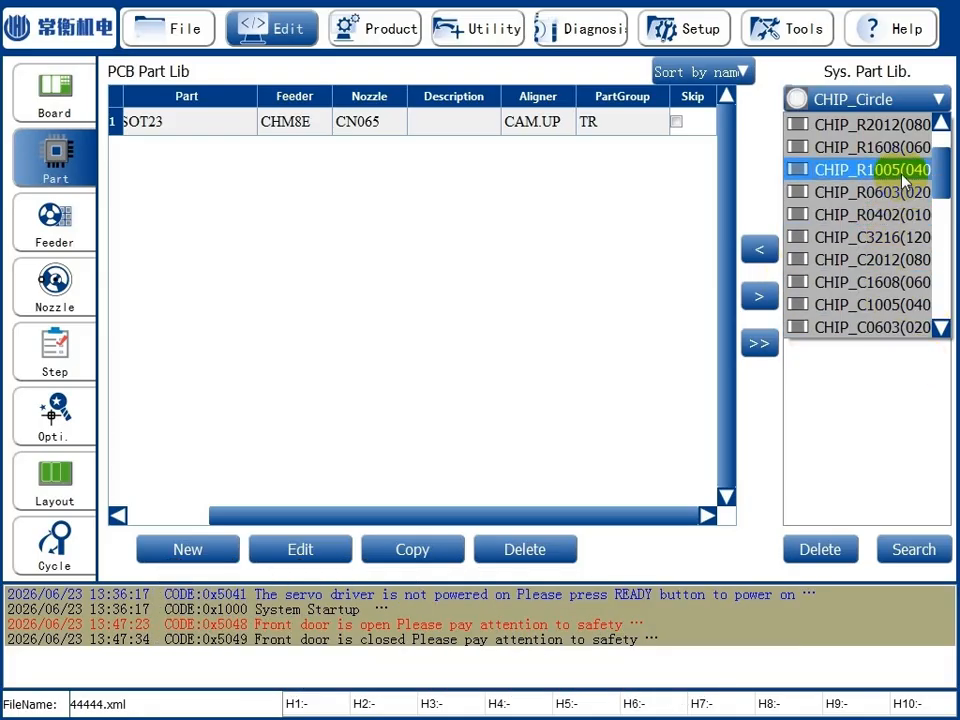
{"action": "left_click", "coordinate": [905, 176]}
{"action": "left_click", "coordinate": [825, 123]}
{"action": "left_click", "coordinate": [760, 248]}
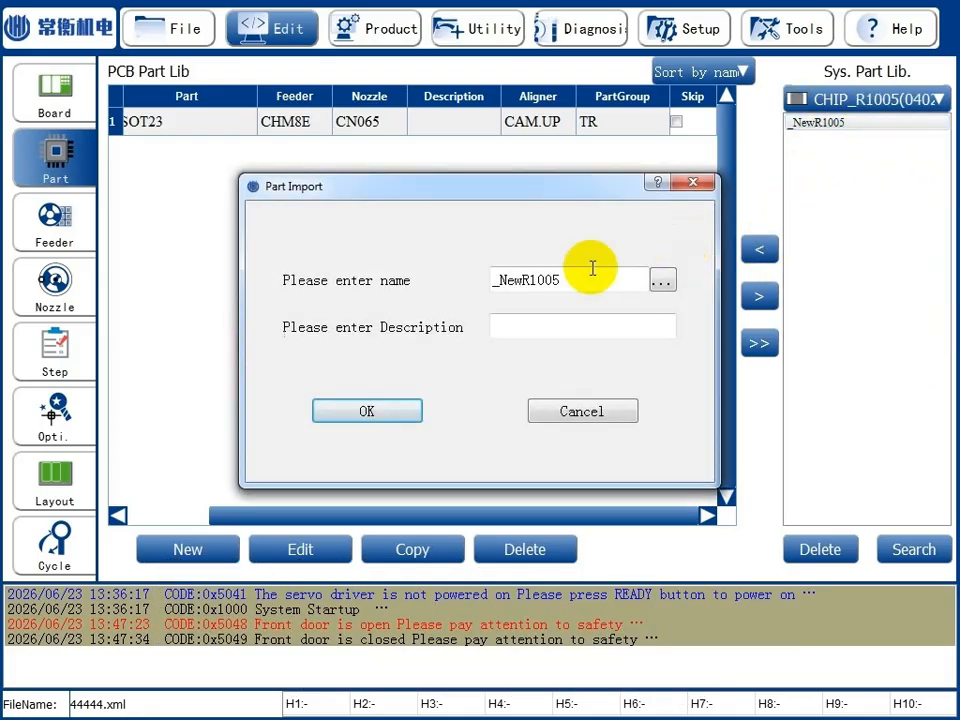
{"action": "left_click", "coordinate": [663, 278]}
{"action": "left_click", "coordinate": [575, 320]}
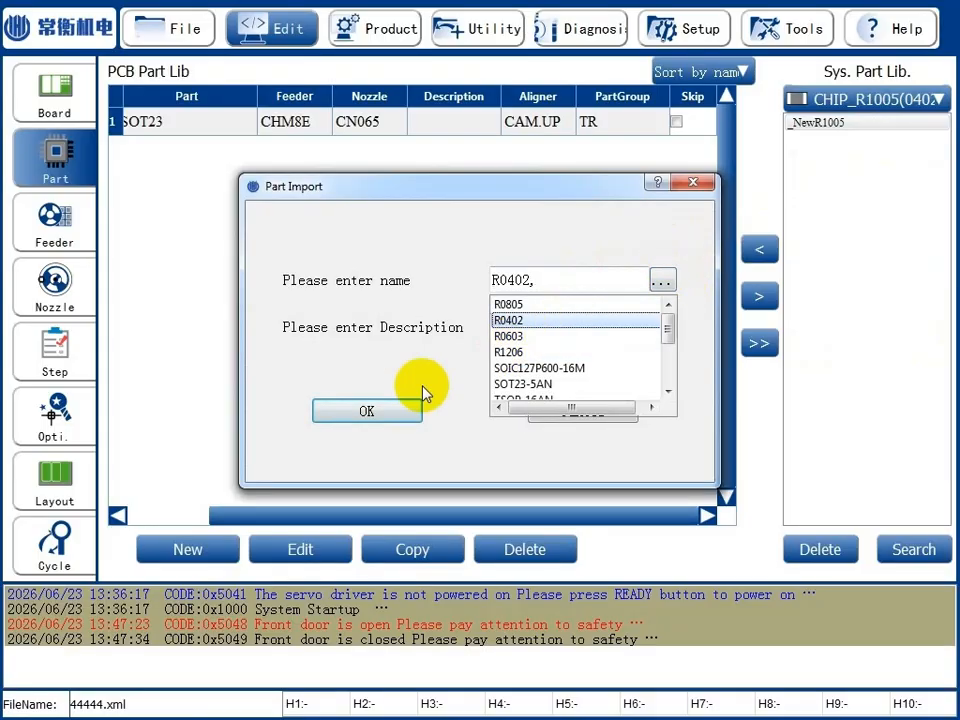
{"action": "left_click", "coordinate": [368, 411]}
Import _NewR1608 from the CHIP_R1608 group into the PCB part library under the name R0603.
{"action": "left_click", "coordinate": [872, 100]}
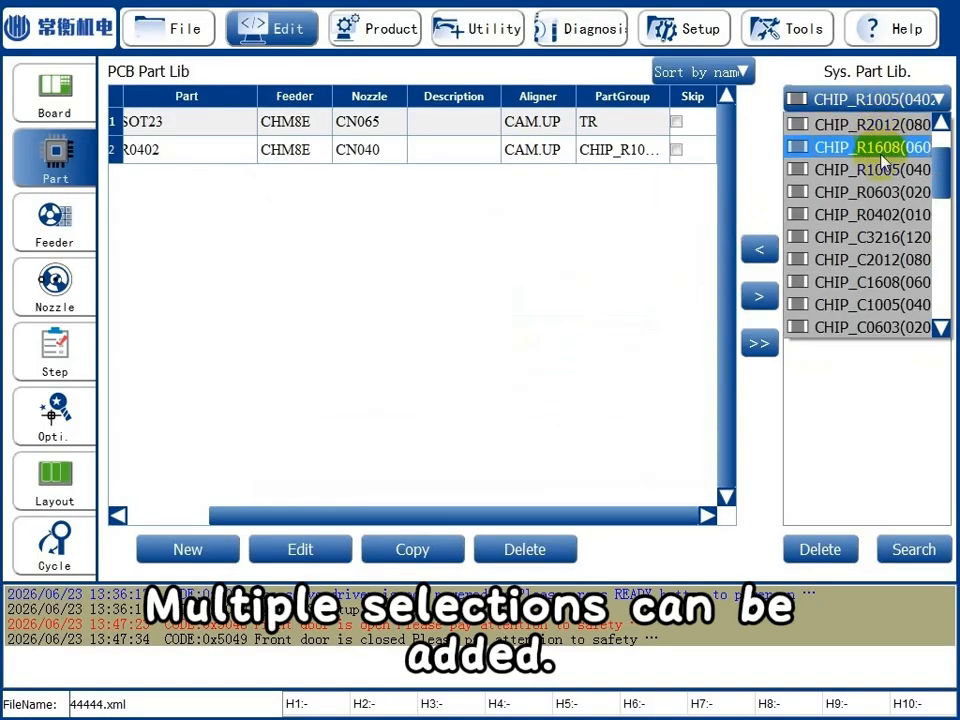
{"action": "left_click", "coordinate": [879, 150]}
{"action": "left_click", "coordinate": [760, 250]}
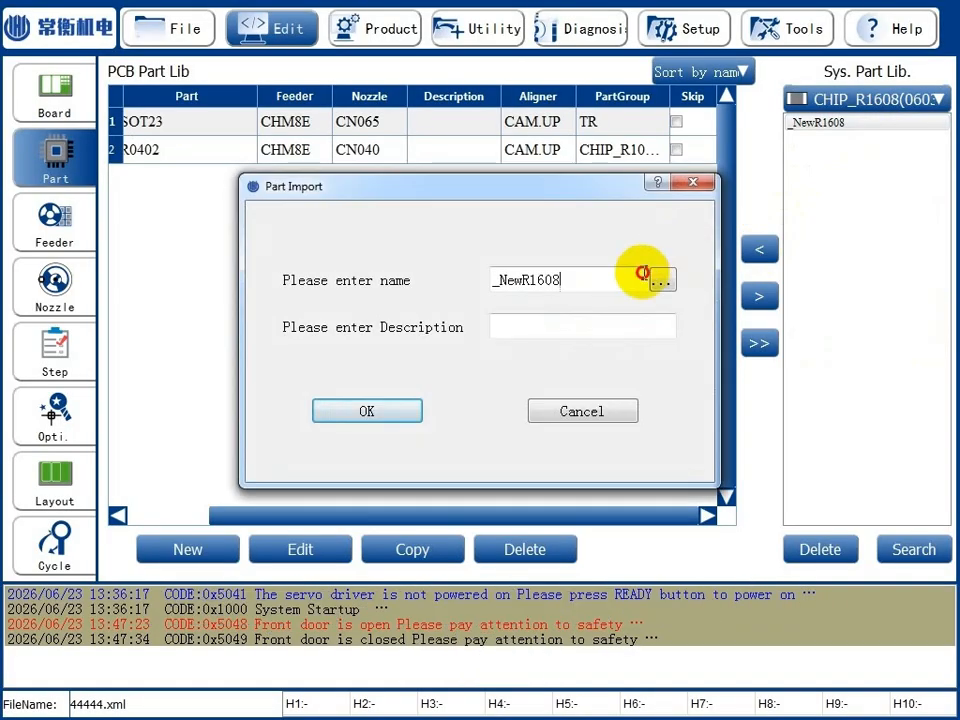
{"action": "left_click", "coordinate": [663, 280]}
{"action": "left_click", "coordinate": [540, 322]}
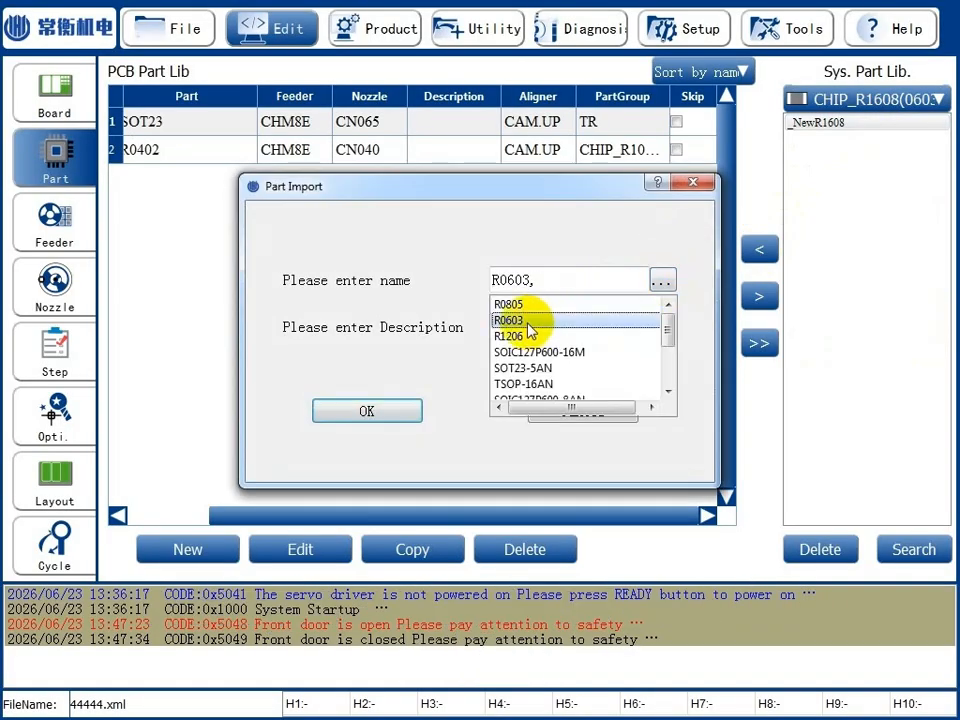
{"action": "left_click", "coordinate": [372, 411]}
Import _NewR3216 from the CHIP_R3216 group into the PCB part library under the name R1206.
{"action": "left_click", "coordinate": [836, 102]}
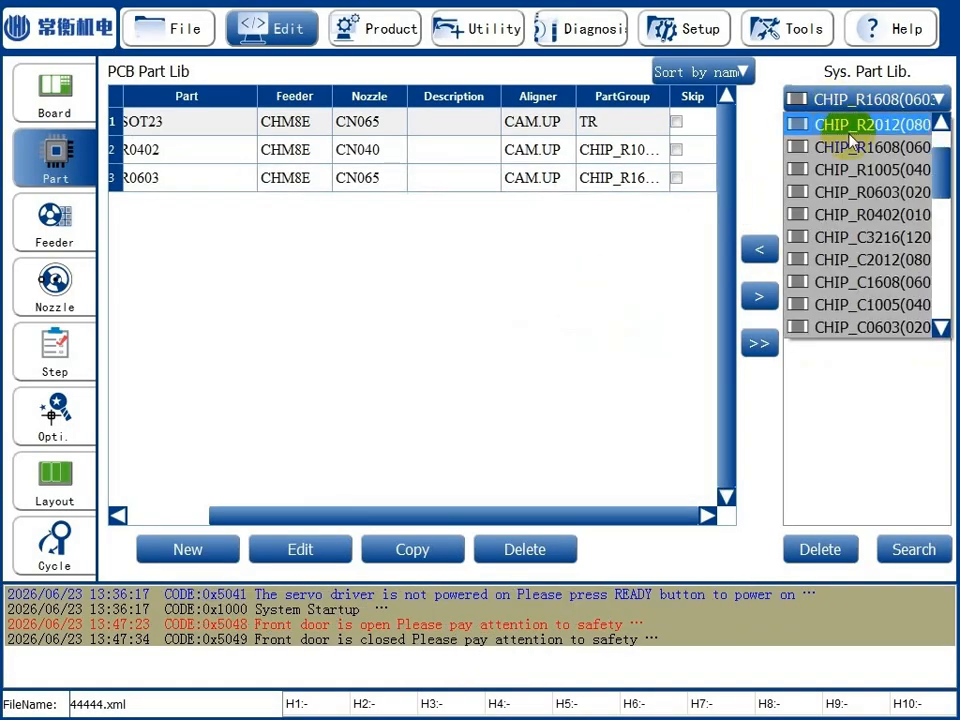
{"action": "scroll", "coordinate": [834, 148], "scroll_direction": "up", "scroll_amount": 1}
{"action": "left_click", "coordinate": [842, 169]}
{"action": "left_click", "coordinate": [836, 126]}
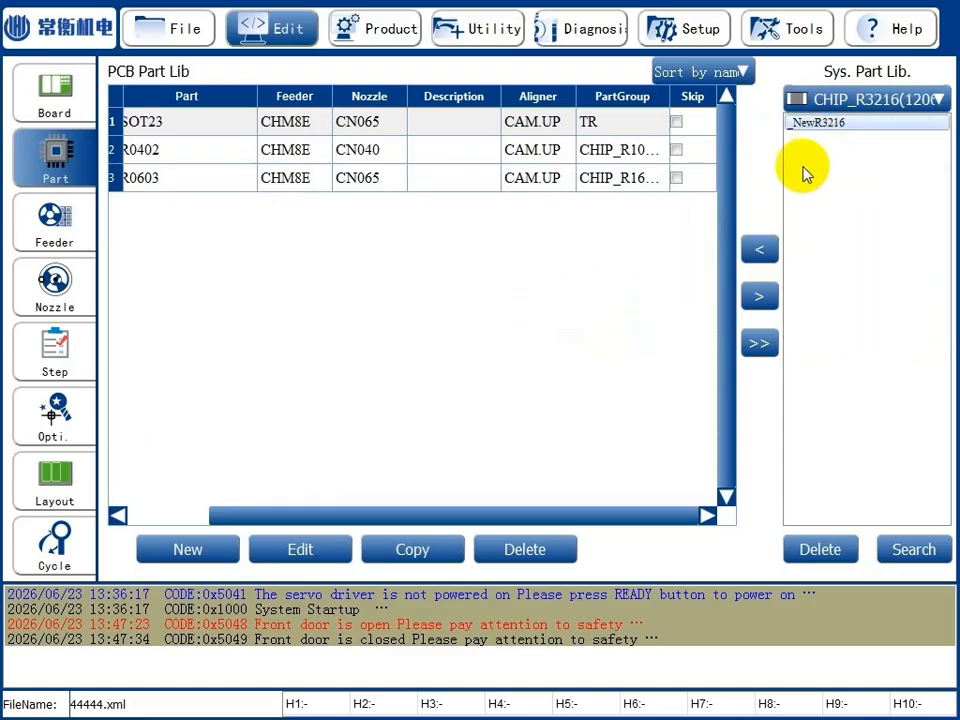
{"action": "left_click", "coordinate": [772, 250]}
{"action": "left_click", "coordinate": [664, 280]}
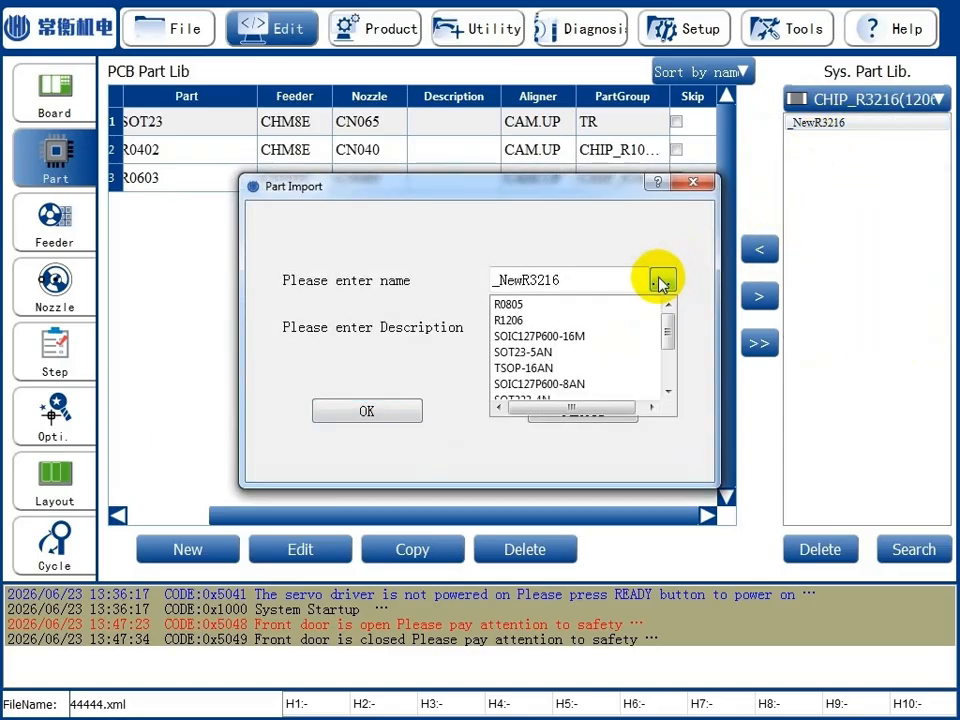
{"action": "left_click", "coordinate": [596, 321]}
{"action": "left_click", "coordinate": [368, 408]}
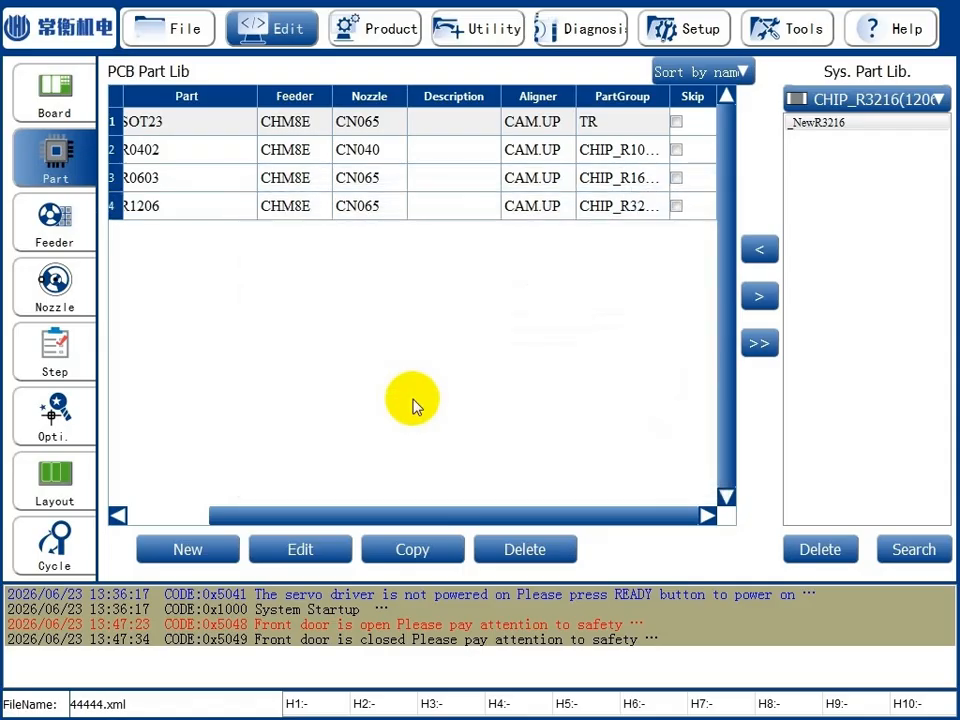
Import SOT223 from the system library's TR group into the PCB part library under the name SOT223-4N.
{"action": "left_click", "coordinate": [832, 100]}
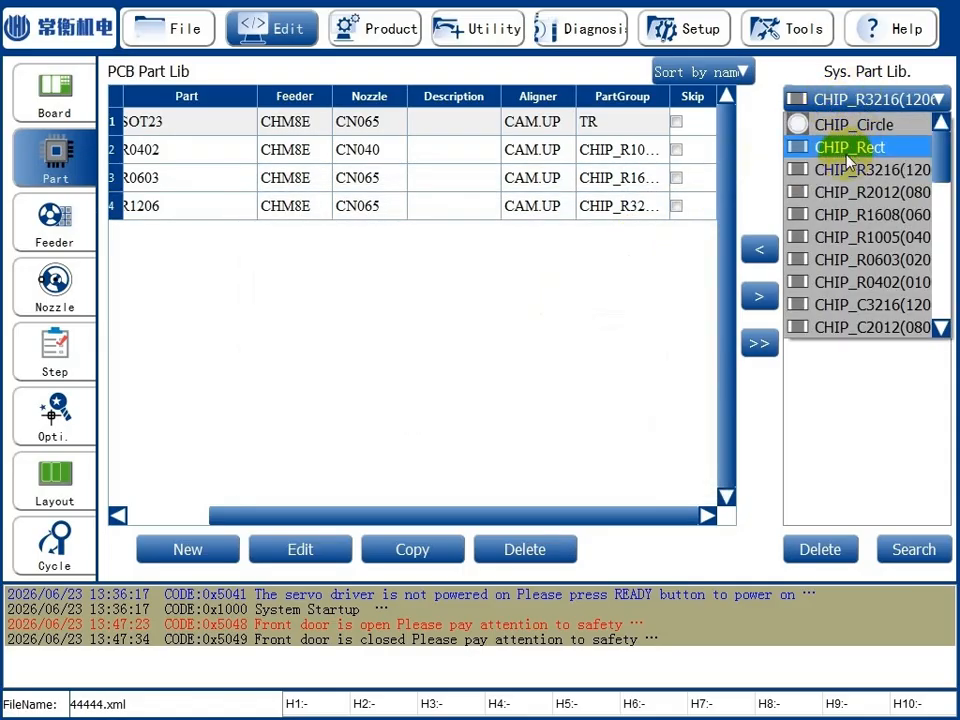
{"action": "scroll", "coordinate": [866, 175], "scroll_direction": "down", "scroll_amount": 5}
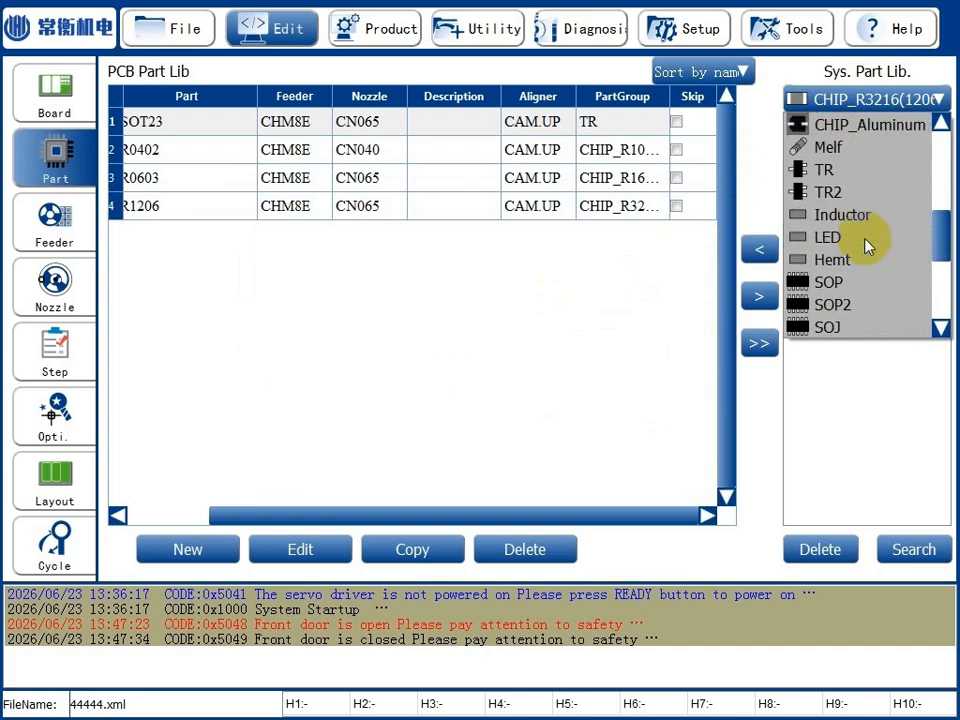
{"action": "left_click", "coordinate": [840, 169]}
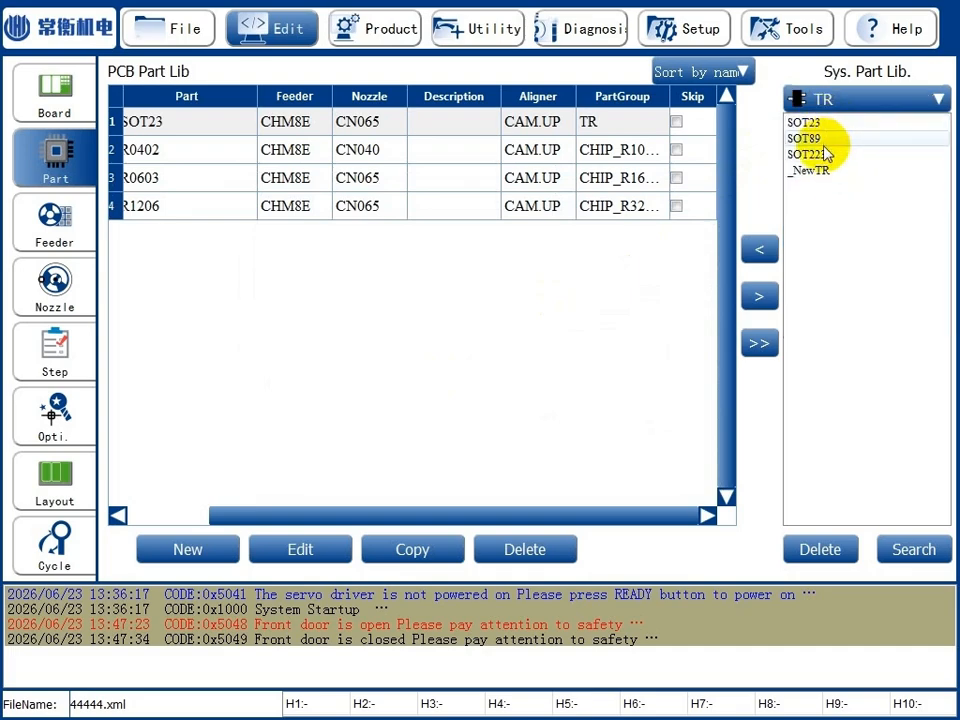
{"action": "left_click", "coordinate": [824, 154]}
{"action": "left_click", "coordinate": [759, 250]}
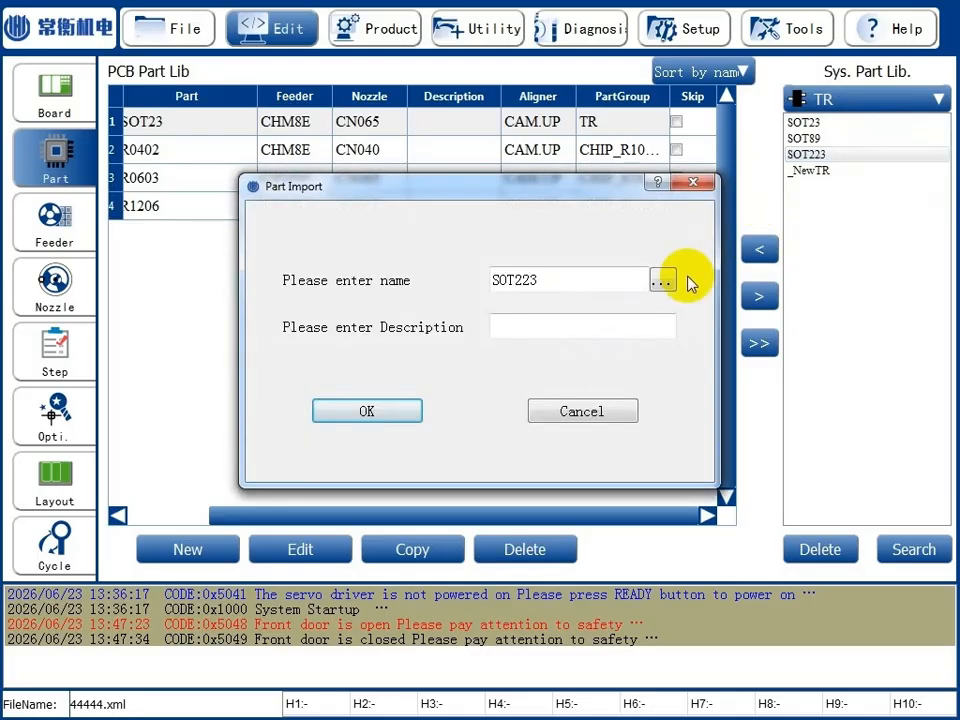
{"action": "left_click", "coordinate": [663, 280]}
{"action": "scroll", "coordinate": [626, 358], "scroll_direction": "down", "scroll_amount": 1}
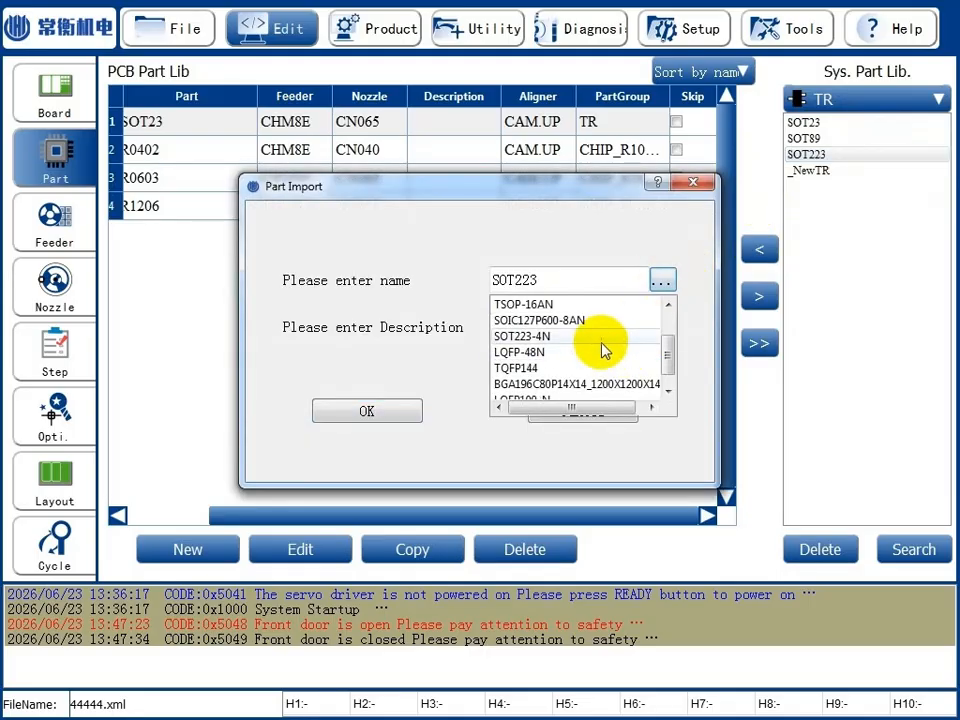
{"action": "left_click", "coordinate": [603, 338]}
{"action": "left_click", "coordinate": [380, 411]}
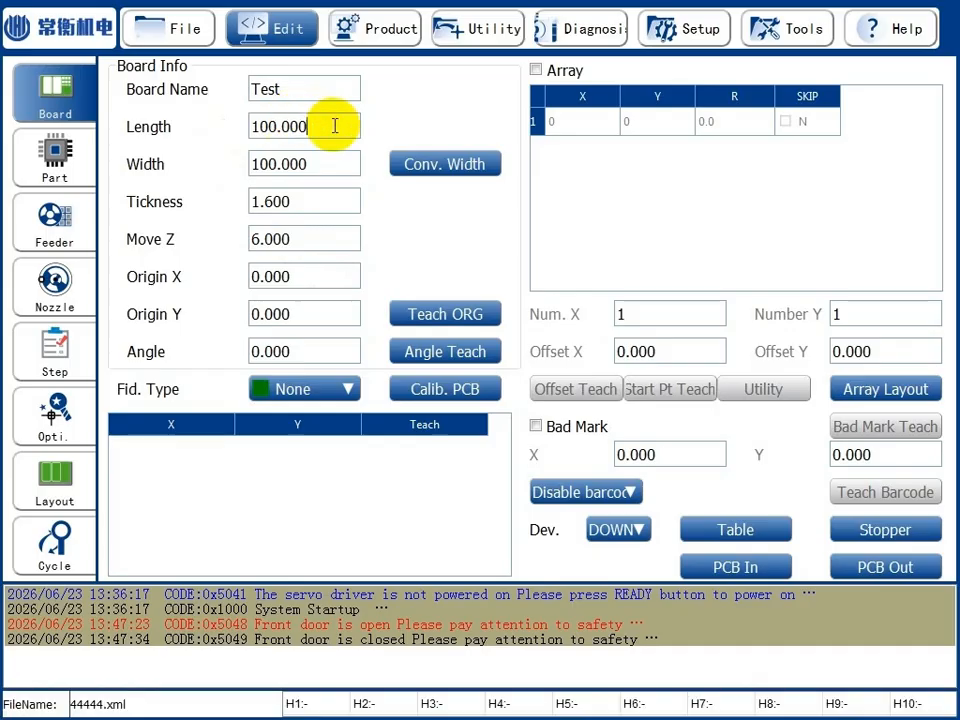
Set the board length to 320 mm and width to 260 mm, and adjust the conveyor to that width.
{"action": "left_click_drag", "start_coordinate": [335, 126], "coordinate": [223, 123]}
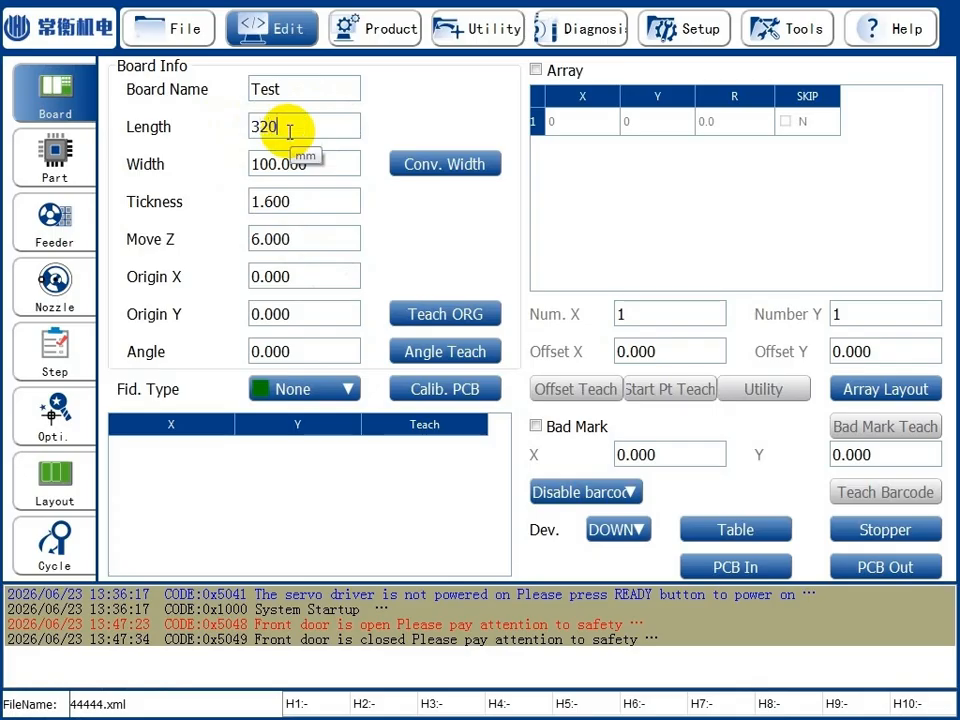
{"action": "key", "text": "Tab"}
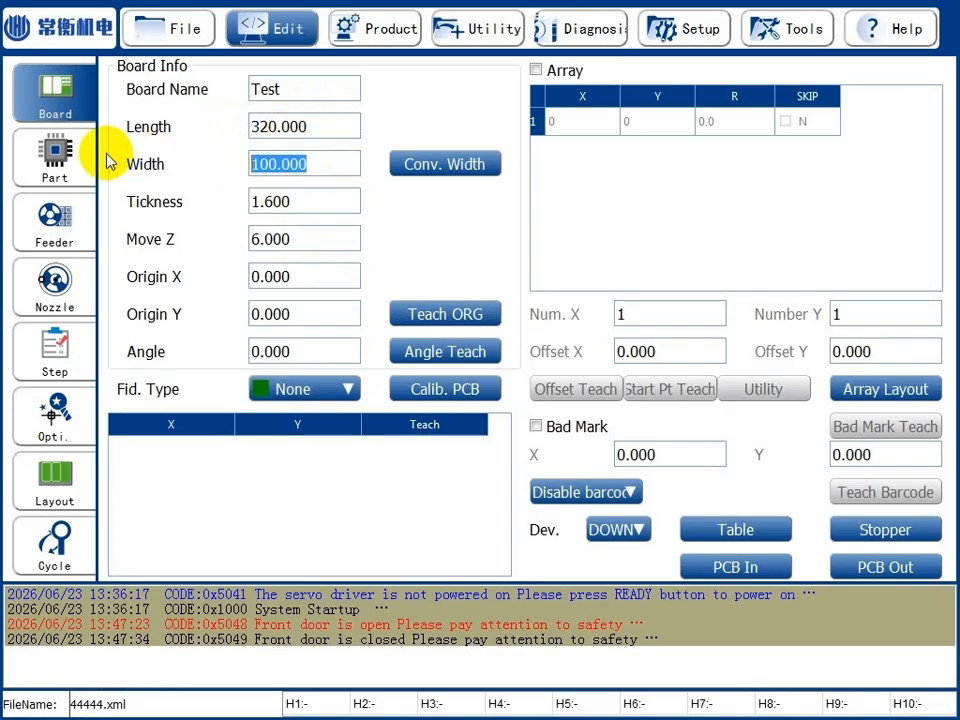
{"action": "type", "text": "260"}
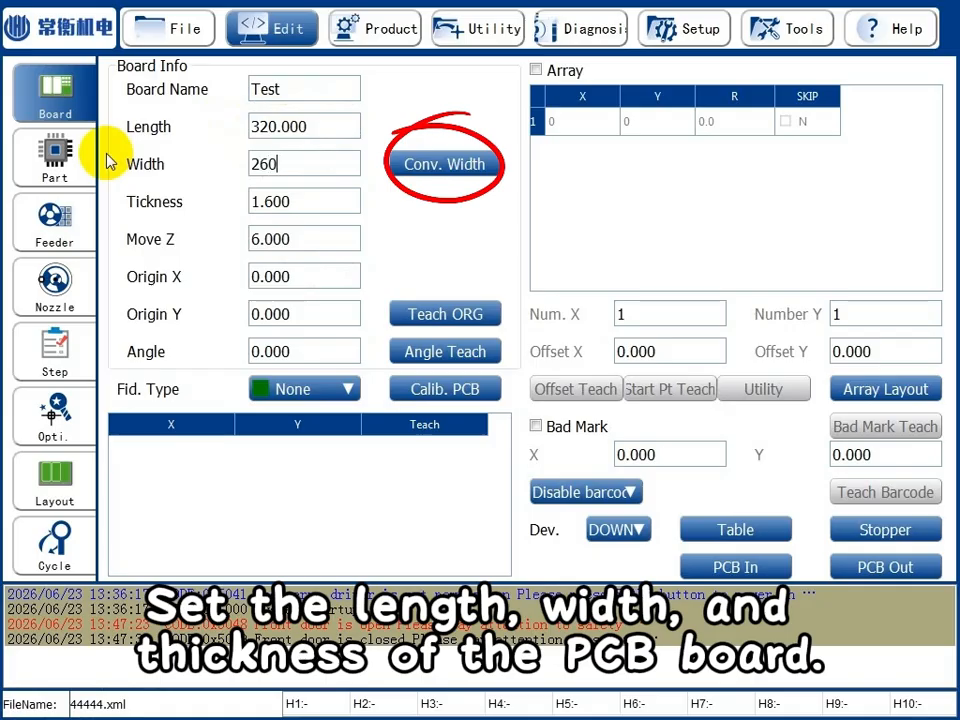
{"action": "left_click", "coordinate": [446, 163]}
{"action": "left_click", "coordinate": [475, 382]}
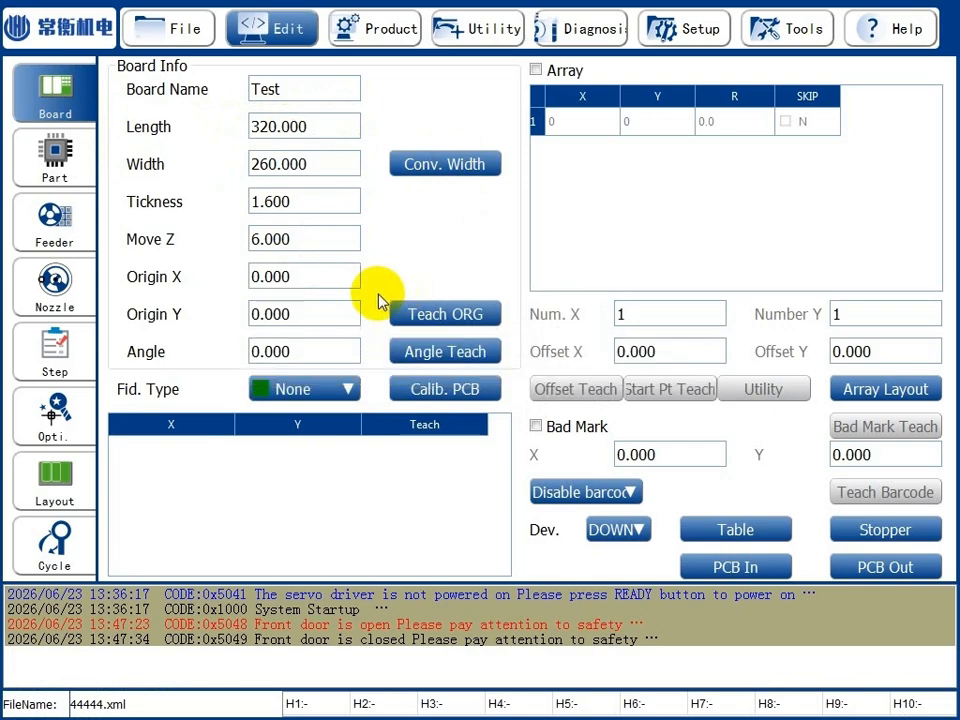
Set the board's fiducial type to Global 3P.
{"action": "left_click", "coordinate": [336, 392]}
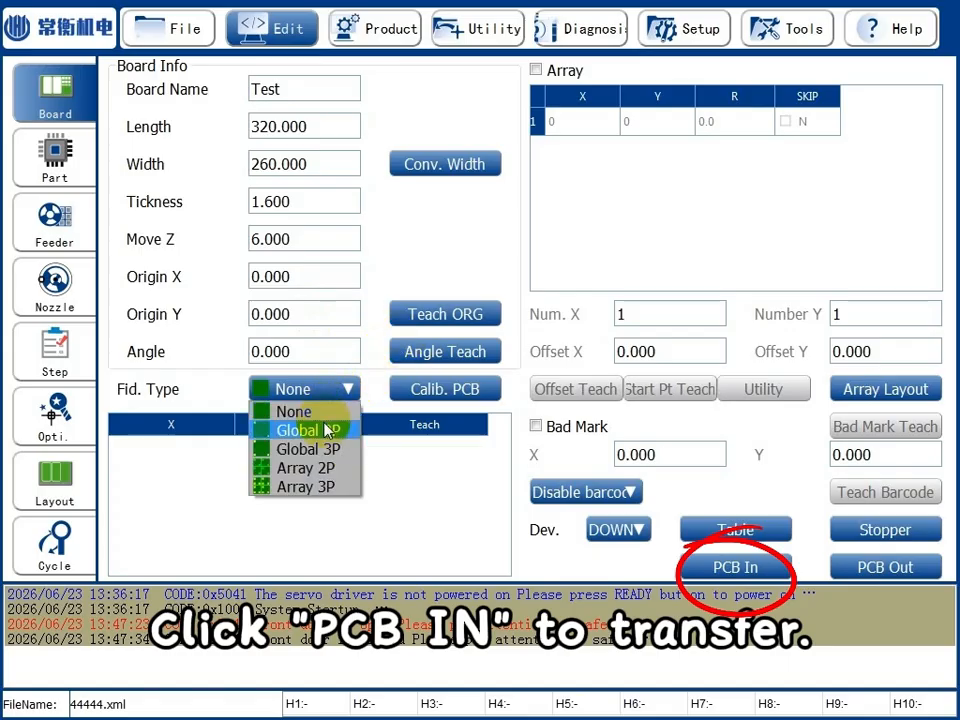
{"action": "left_click", "coordinate": [323, 447]}
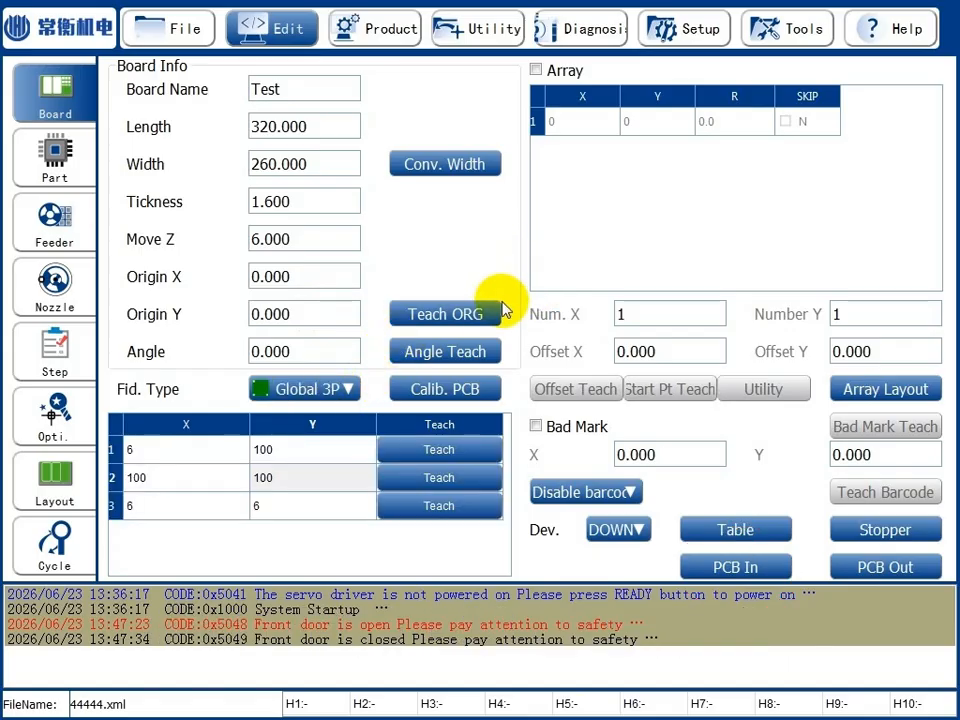
Teach the board origin by jogging the camera at high speed to the board's origin corner and accepting that position.
{"action": "left_click", "coordinate": [468, 320]}
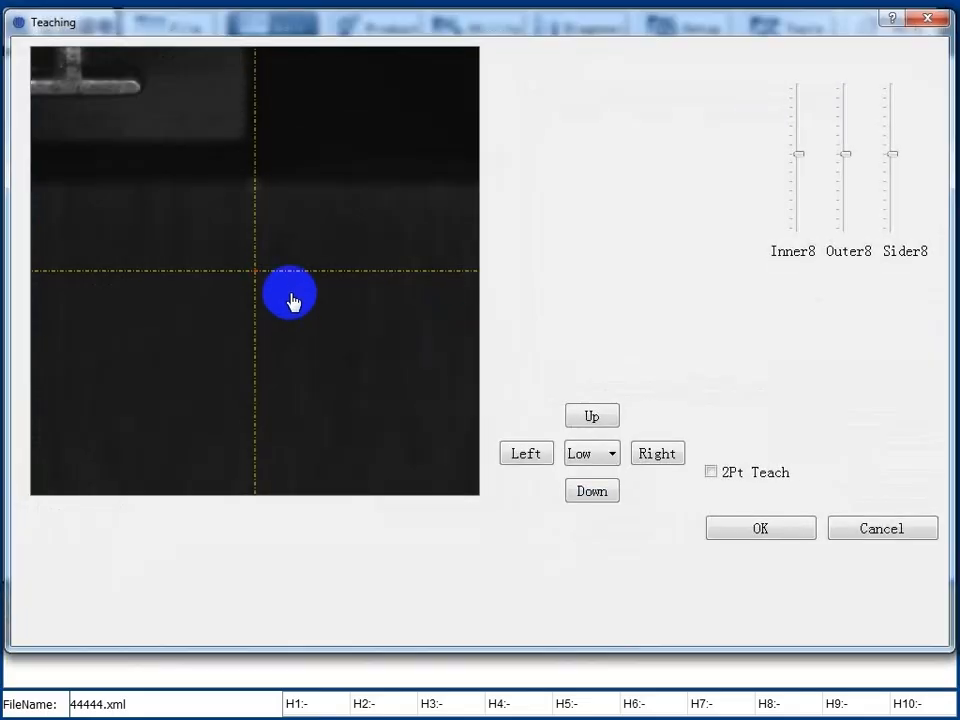
{"action": "left_click", "coordinate": [609, 453]}
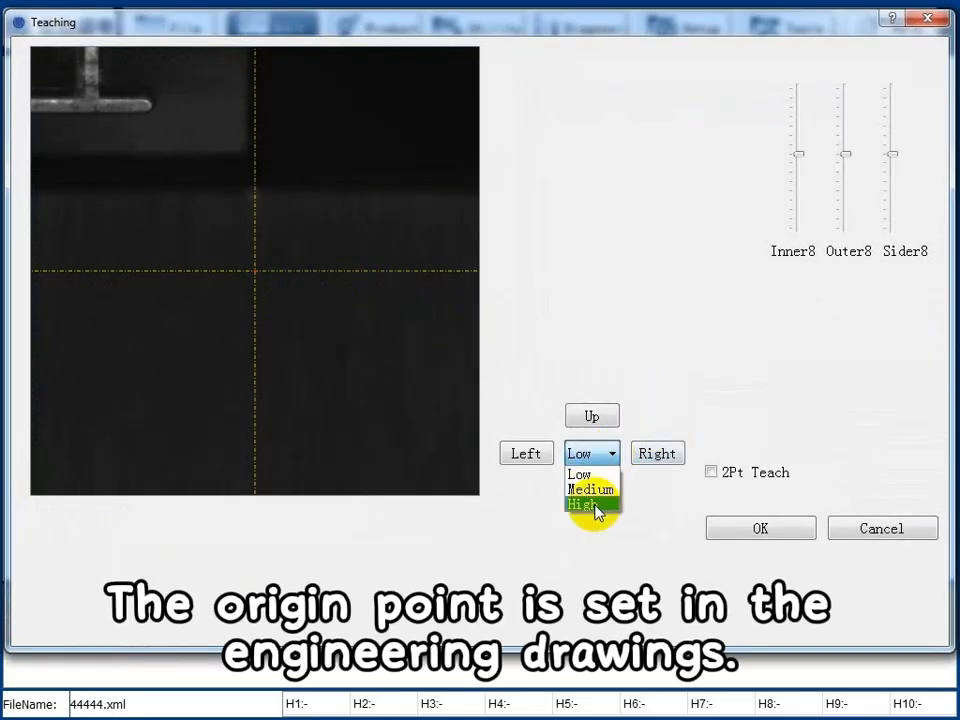
{"action": "left_click", "coordinate": [598, 506]}
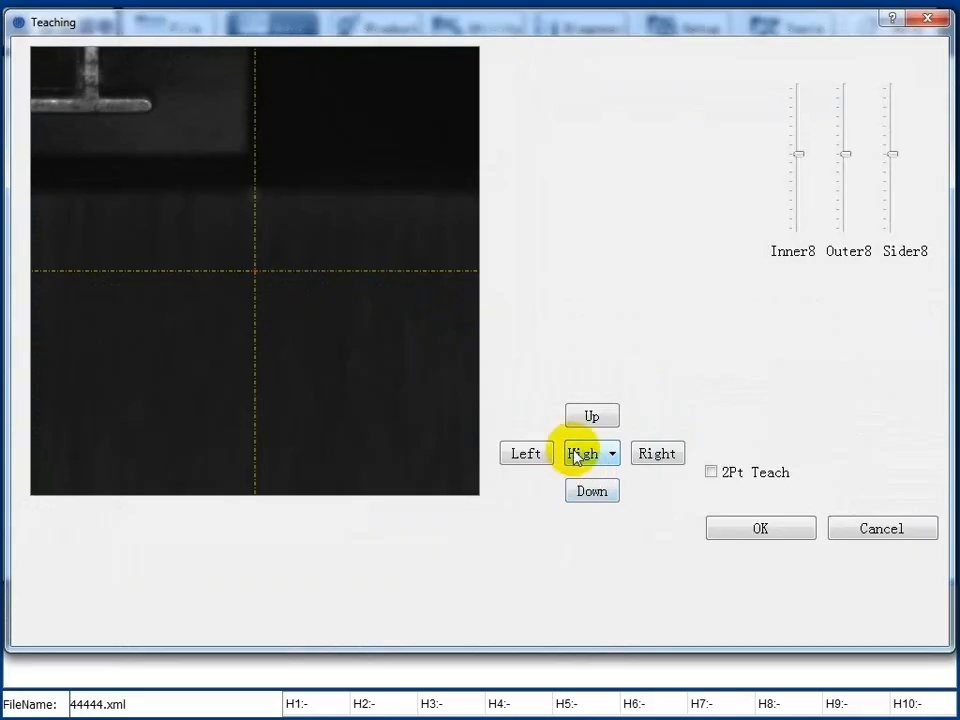
{"action": "left_click", "coordinate": [521, 457]}
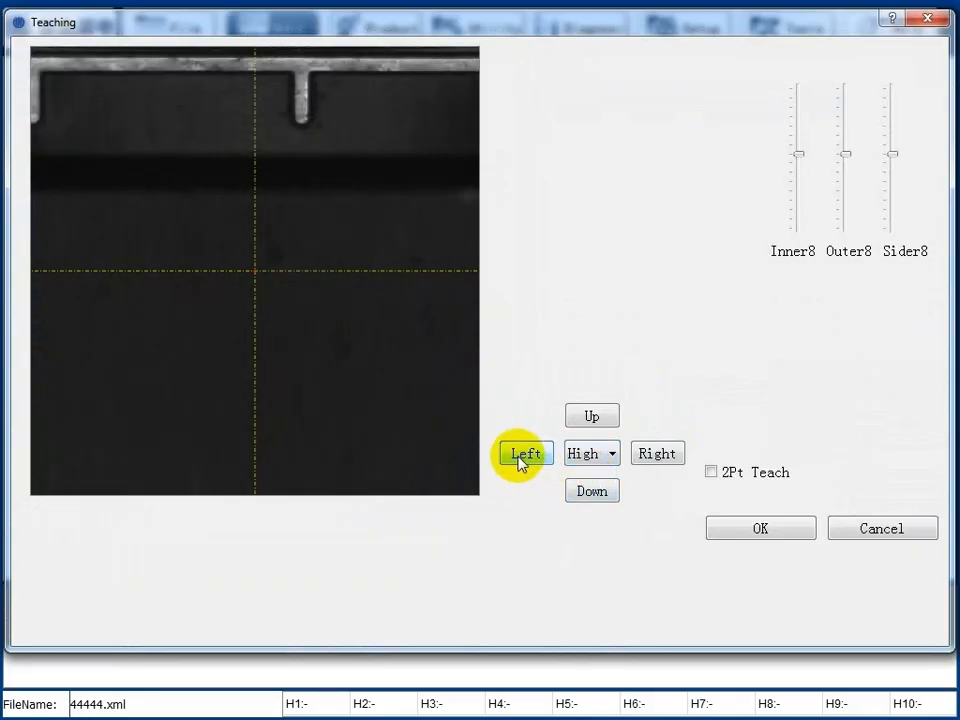
{"action": "left_click", "coordinate": [657, 454]}
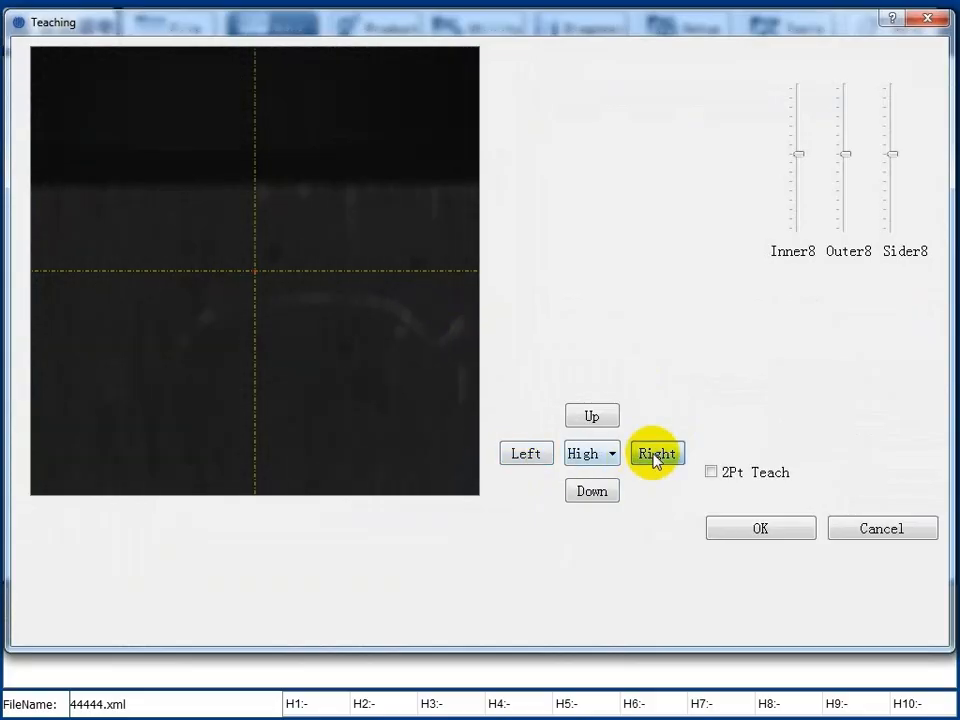
{"action": "left_click", "coordinate": [506, 453]}
{"action": "left_click", "coordinate": [229, 271]}
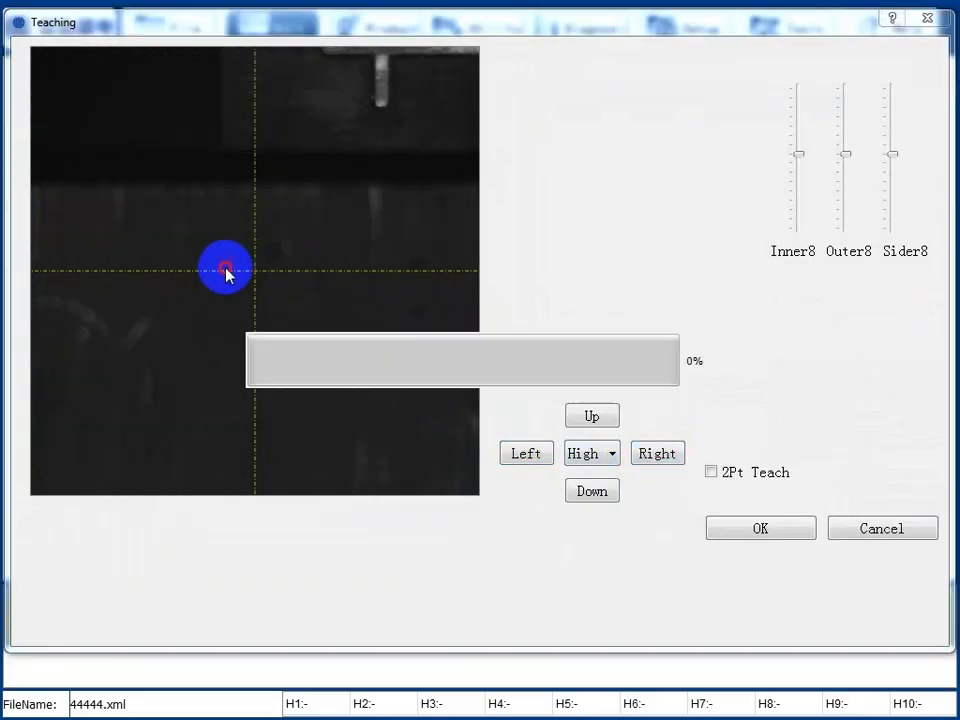
{"action": "left_click", "coordinate": [768, 531]}
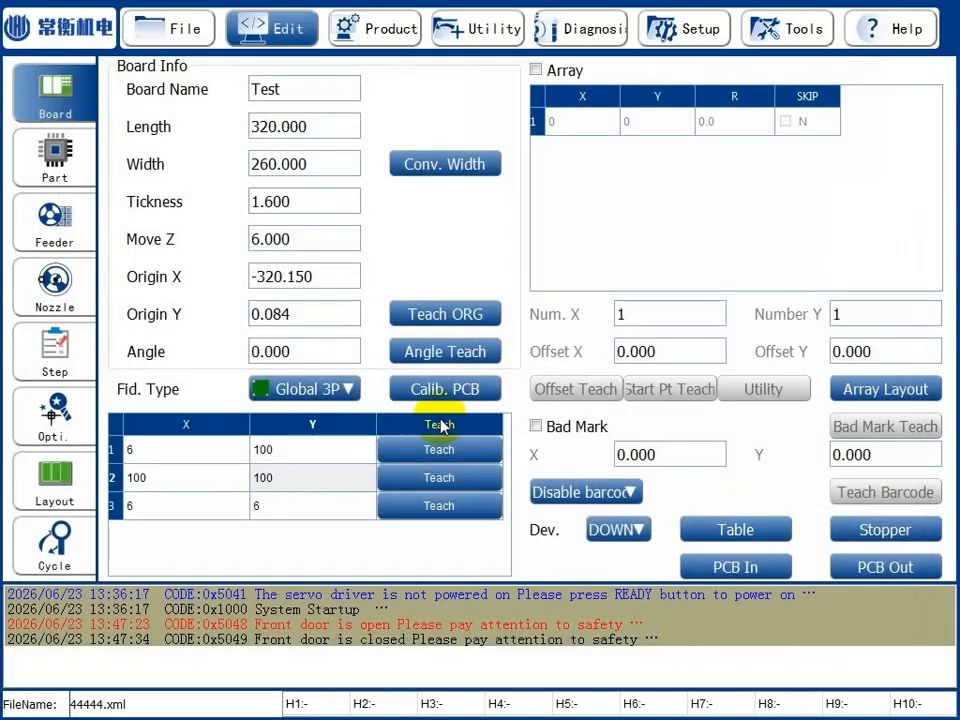
{"action": "left_click", "coordinate": [432, 449]}
{"action": "left_click", "coordinate": [905, 526]}
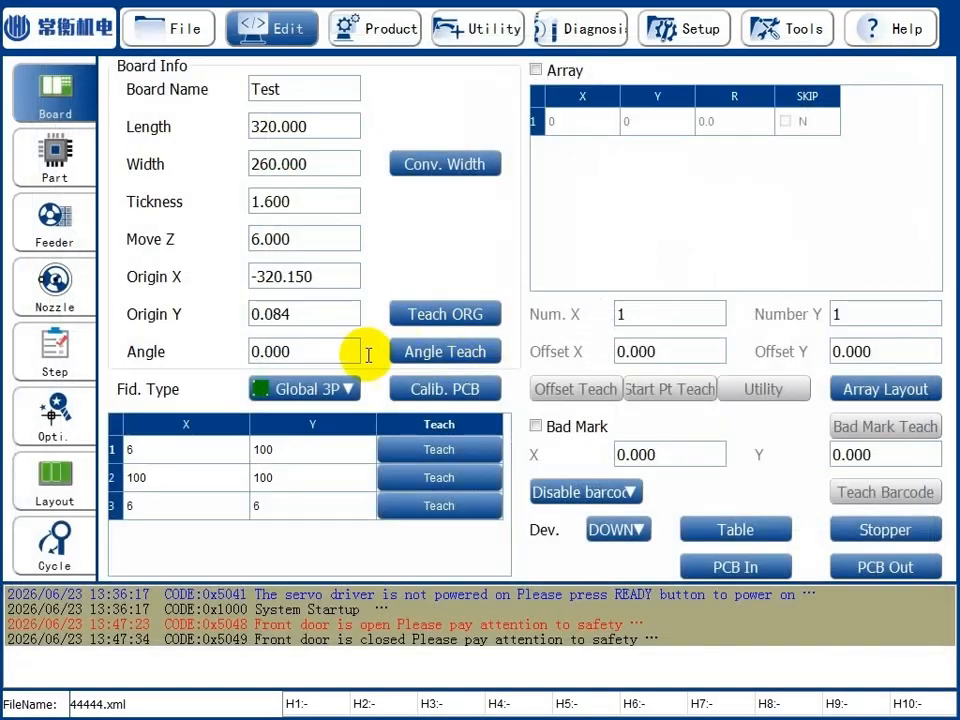
{"action": "left_click", "coordinate": [438, 314]}
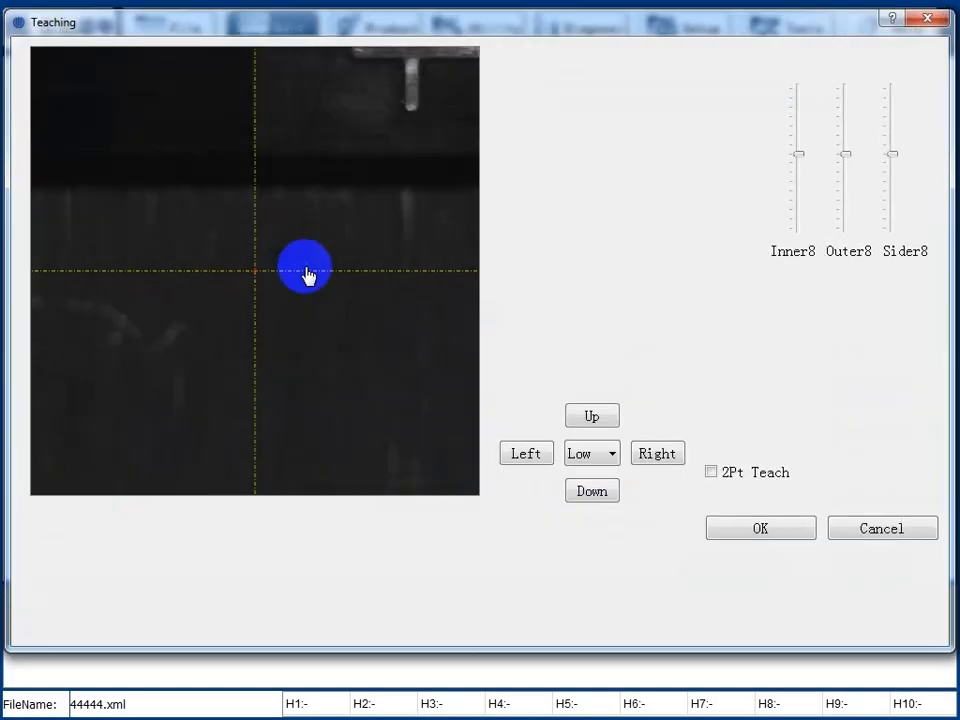
{"action": "left_click", "coordinate": [870, 530]}
Teach the board angle by setting the first point and moving the camera at high speed to a second point at the board's opposite corner.
{"action": "left_click", "coordinate": [418, 354]}
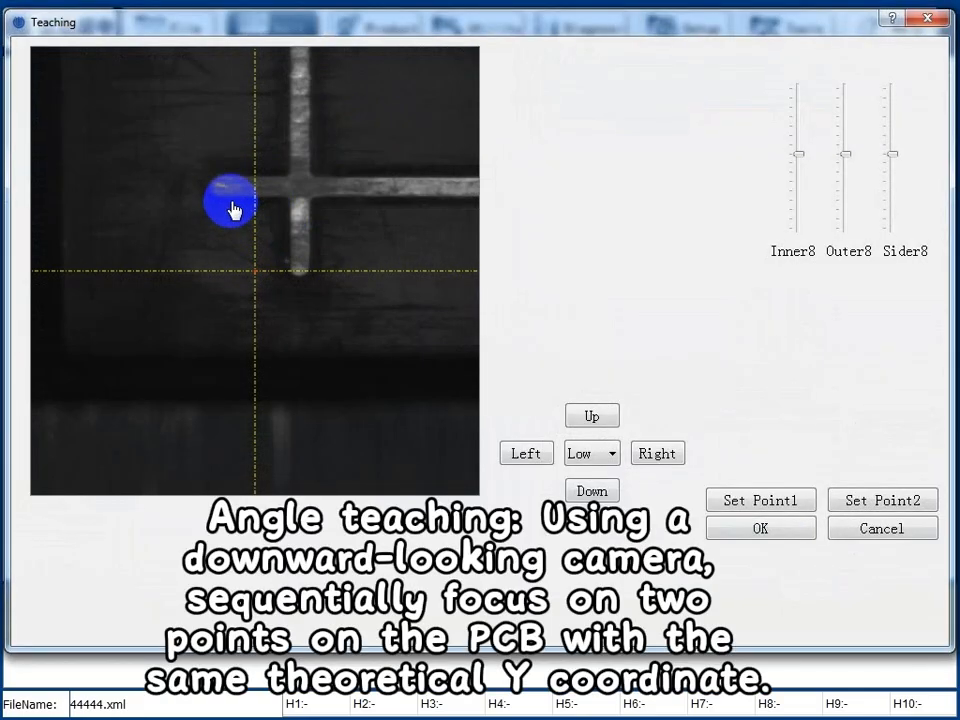
{"action": "left_click", "coordinate": [766, 502]}
{"action": "left_click", "coordinate": [605, 454]}
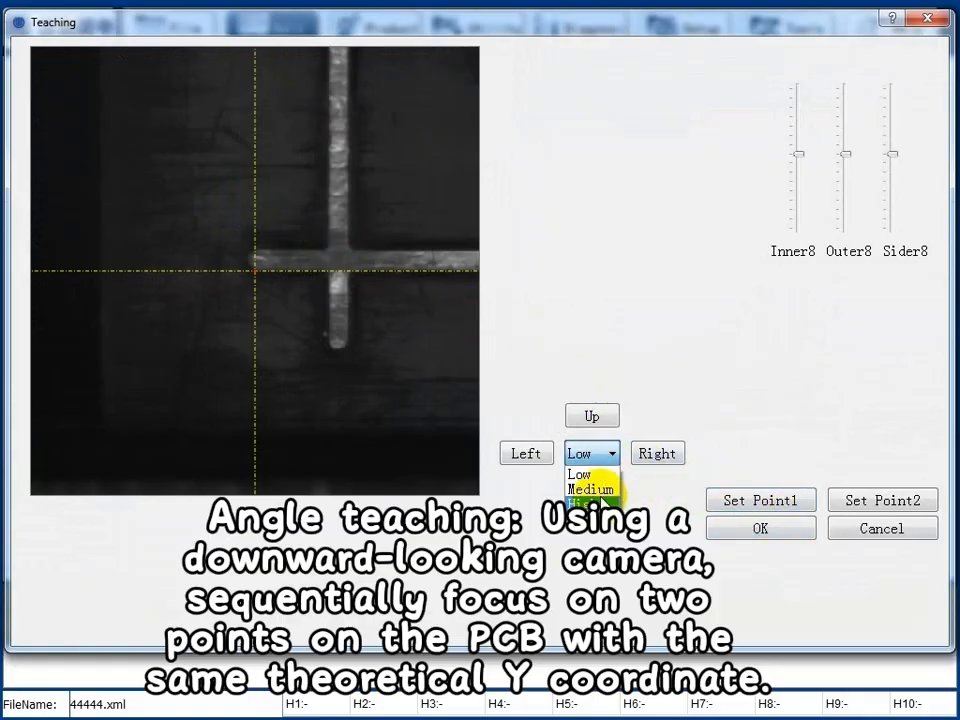
{"action": "left_click", "coordinate": [586, 486]}
{"action": "left_click", "coordinate": [657, 455]}
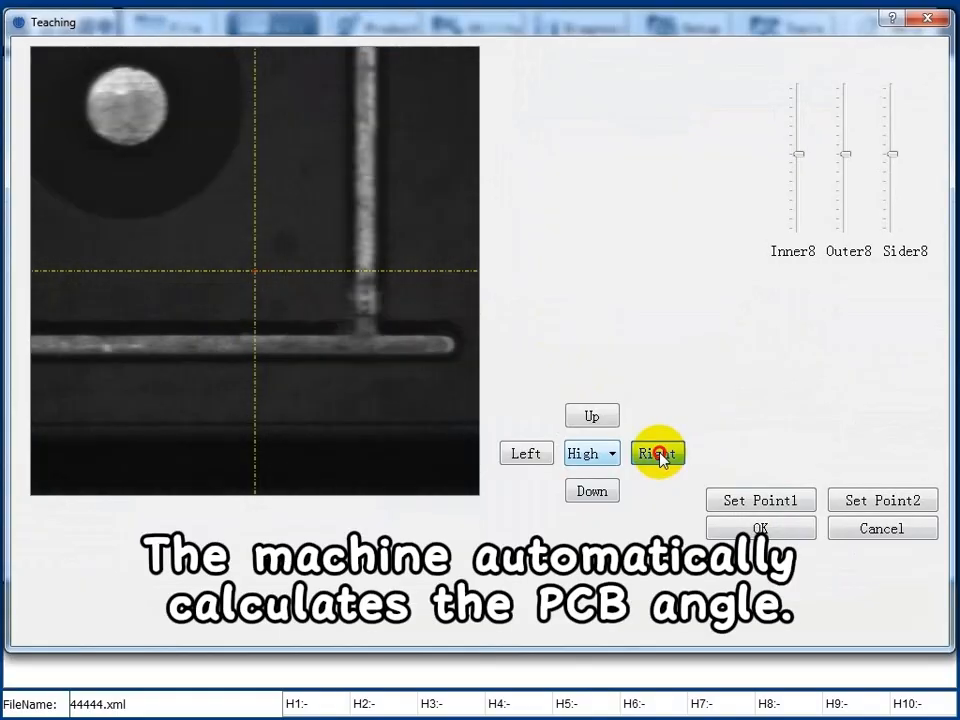
{"action": "left_click", "coordinate": [540, 453]}
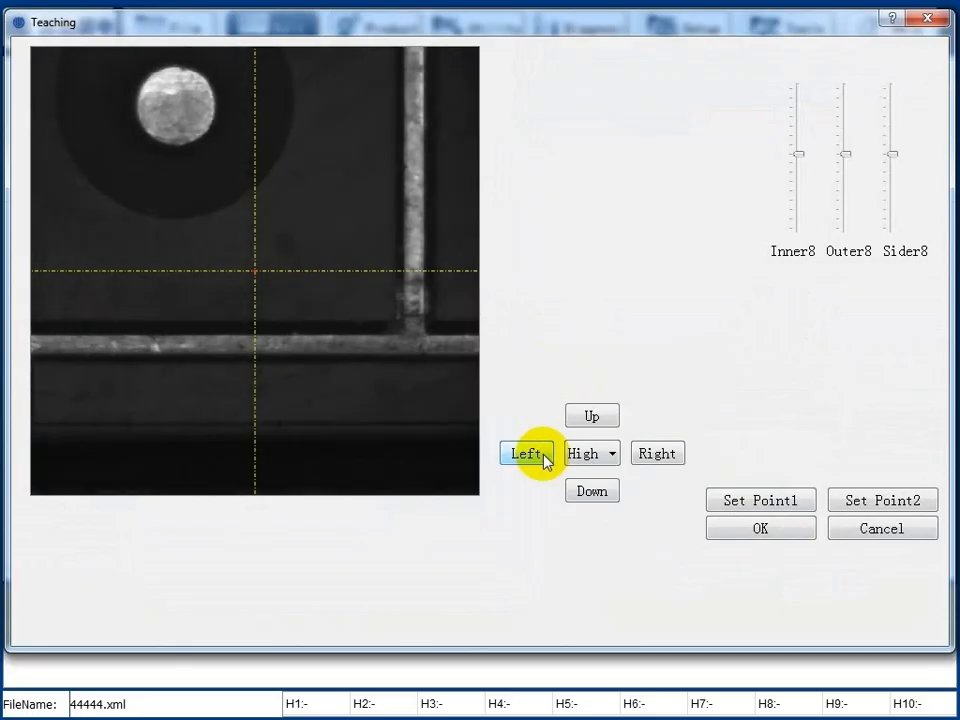
{"action": "left_click", "coordinate": [656, 460]}
{"action": "left_click", "coordinate": [578, 489]}
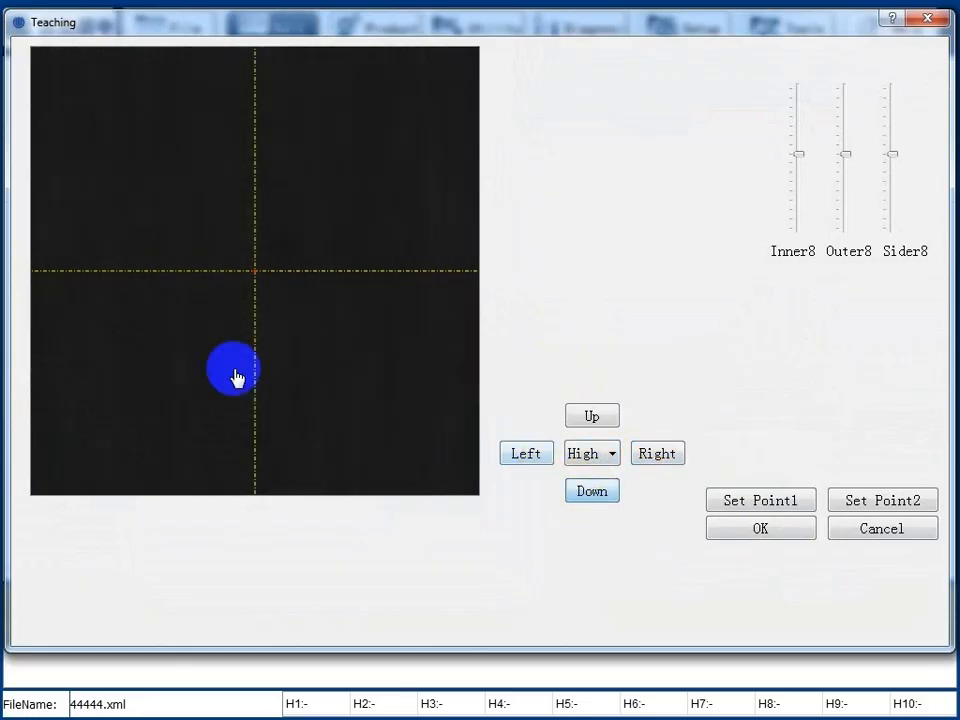
{"action": "left_click", "coordinate": [592, 416]}
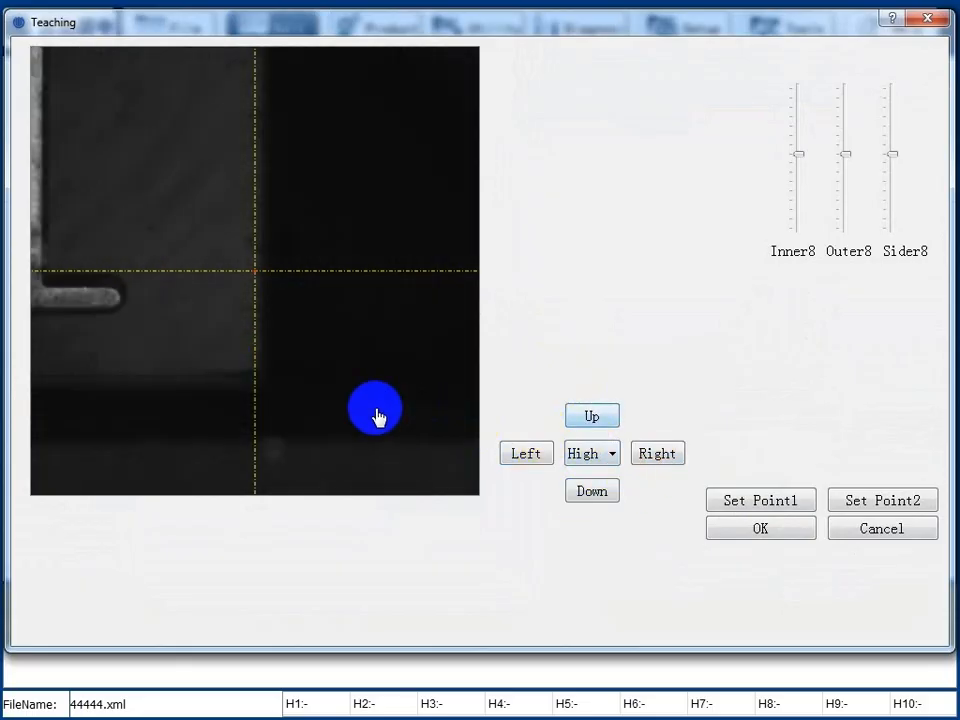
{"action": "left_click", "coordinate": [108, 313]}
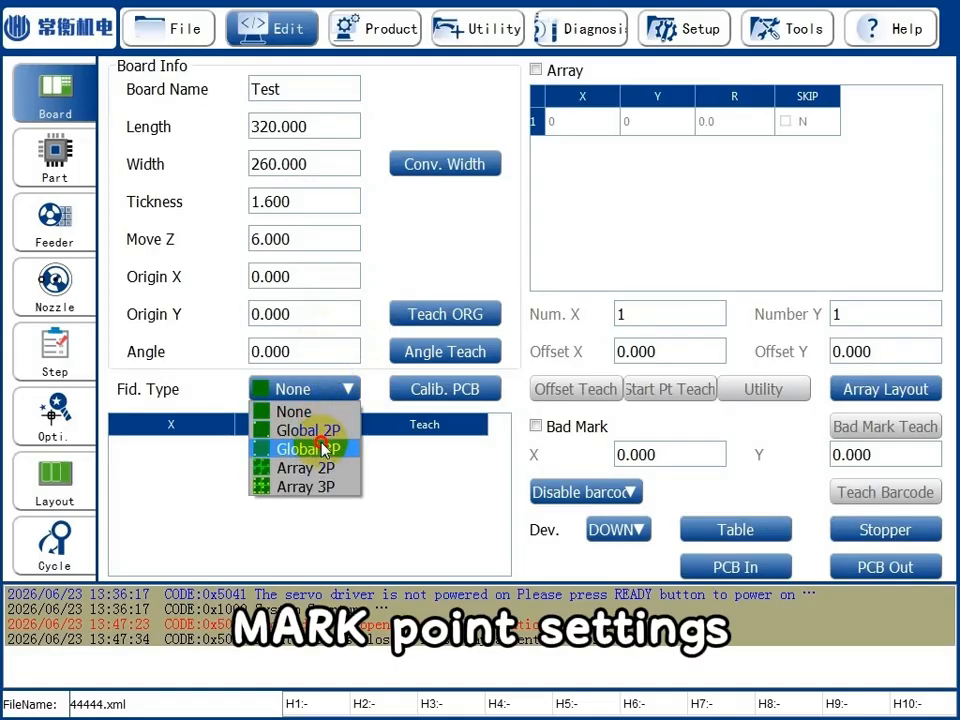
Set the fiducial type to Global 3P and enter the mark coordinates (6, 100), (100, 100) and (6, 6).
{"action": "left_click", "coordinate": [322, 449]}
{"action": "double_click", "coordinate": [211, 452]}
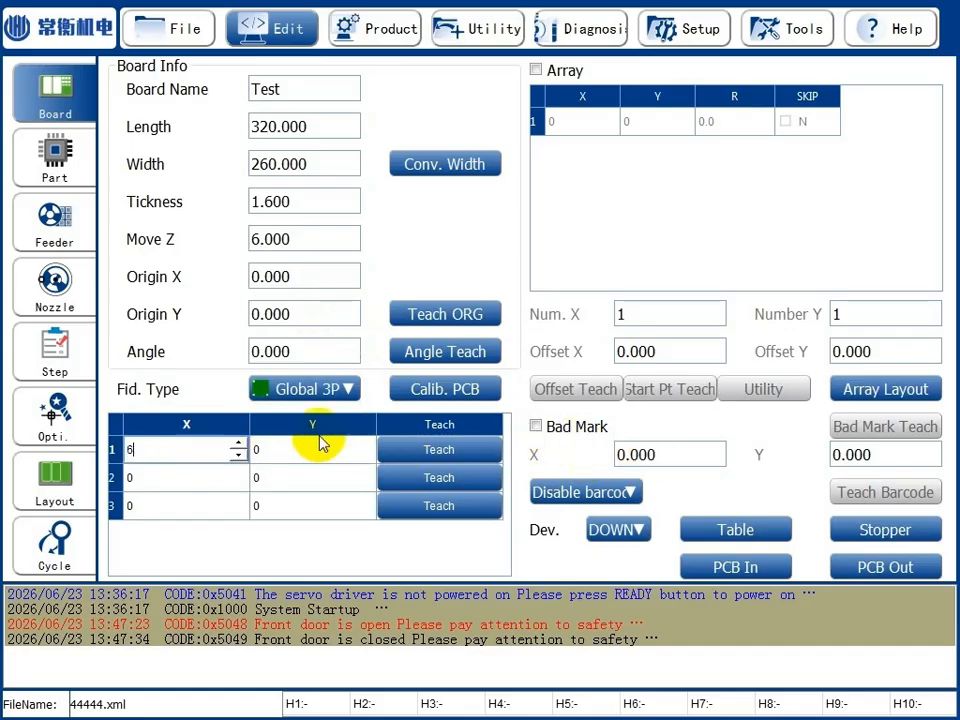
{"action": "double_click", "coordinate": [295, 448]}
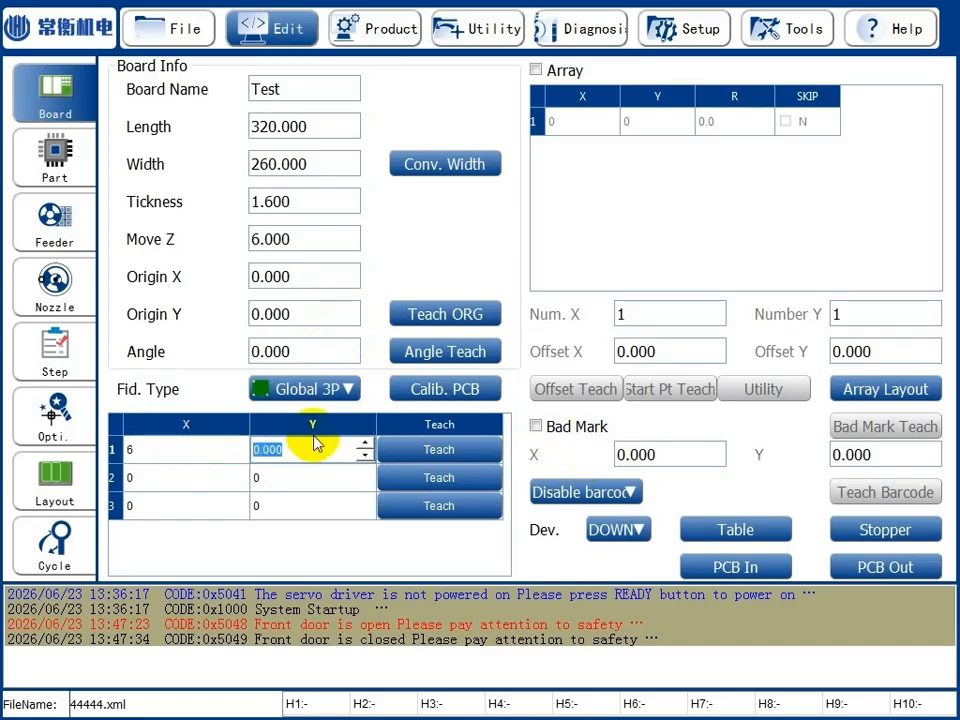
{"action": "double_click", "coordinate": [250, 480]}
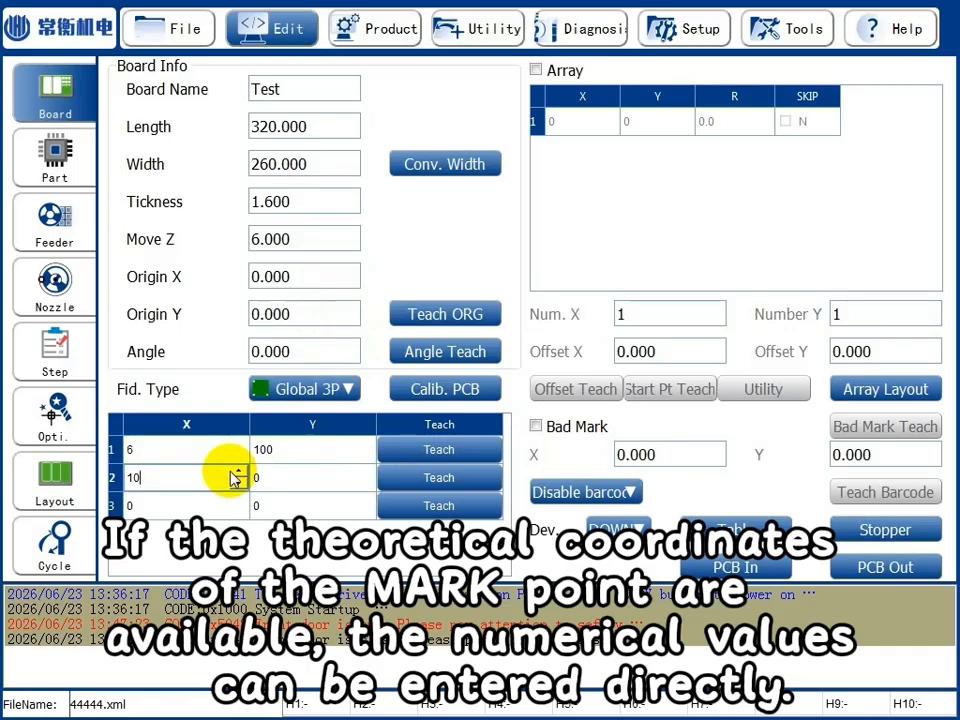
{"action": "left_click", "coordinate": [289, 476]}
{"action": "left_click", "coordinate": [300, 472]}
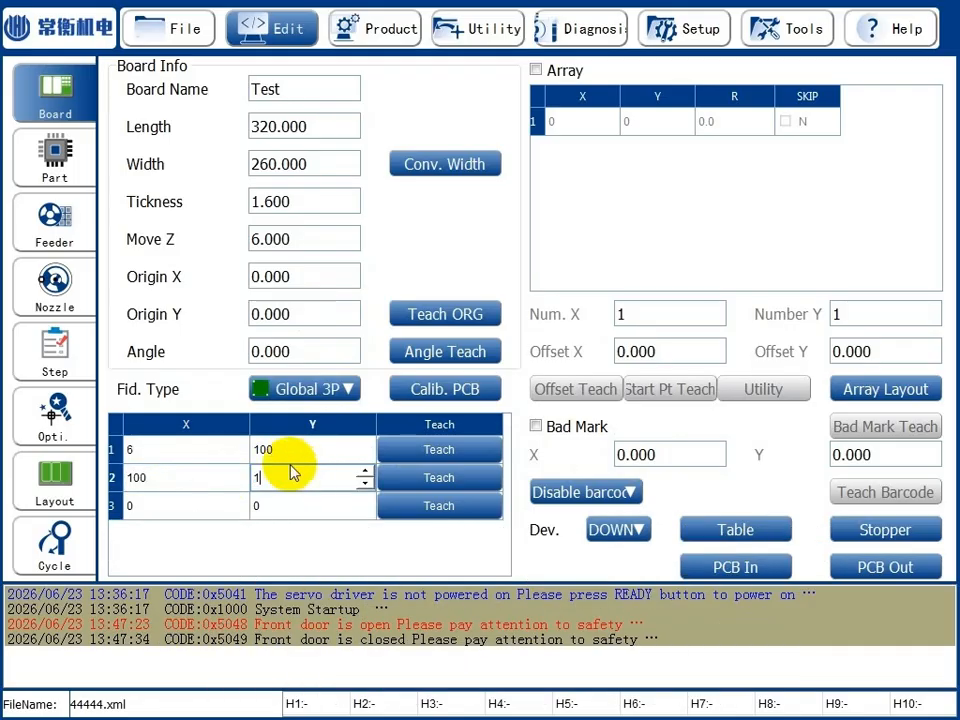
{"action": "left_click", "coordinate": [189, 507]}
{"action": "left_click", "coordinate": [191, 506]}
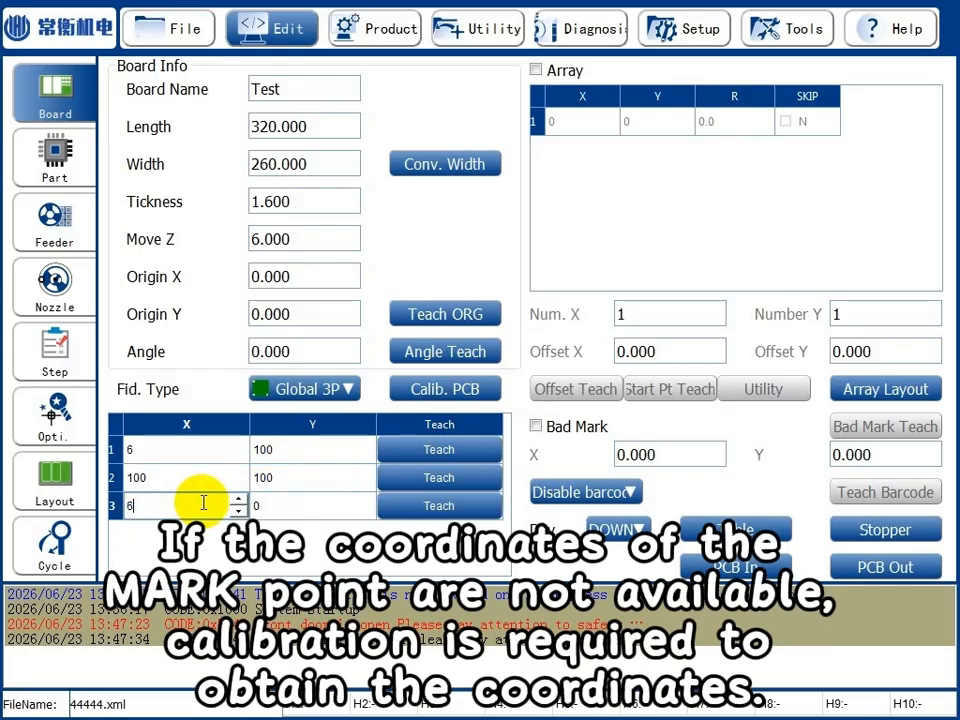
{"action": "double_click", "coordinate": [318, 507]}
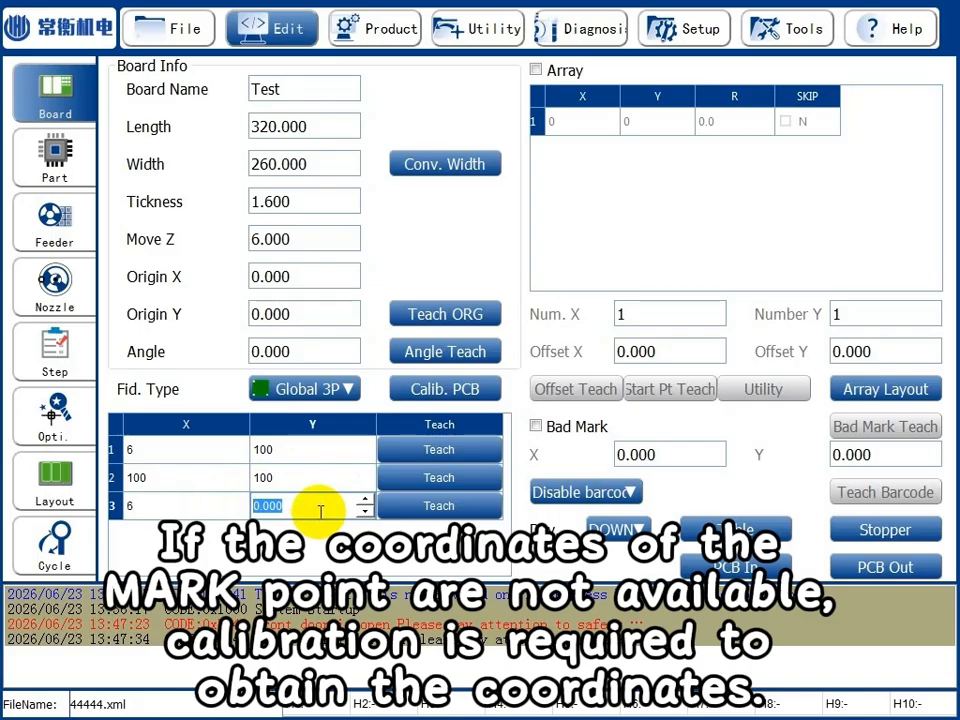
{"action": "left_click", "coordinate": [301, 483]}
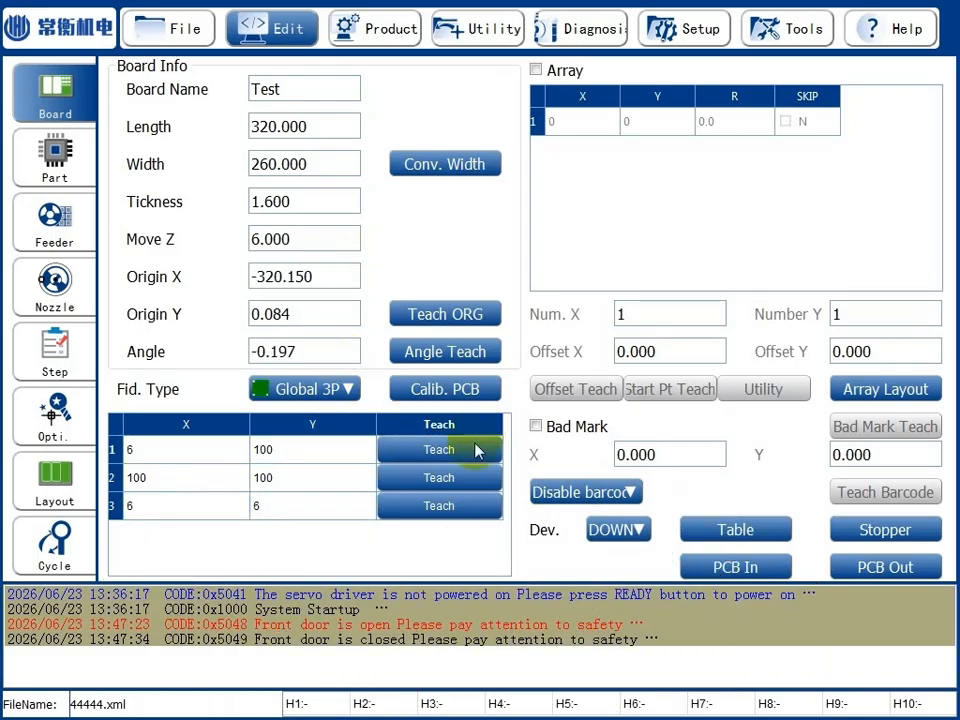
Teach the first fiducial as mark 1, framing a search area of about 6.456 by 6.375 around the round target and measuring its size.
{"action": "left_click", "coordinate": [477, 452]}
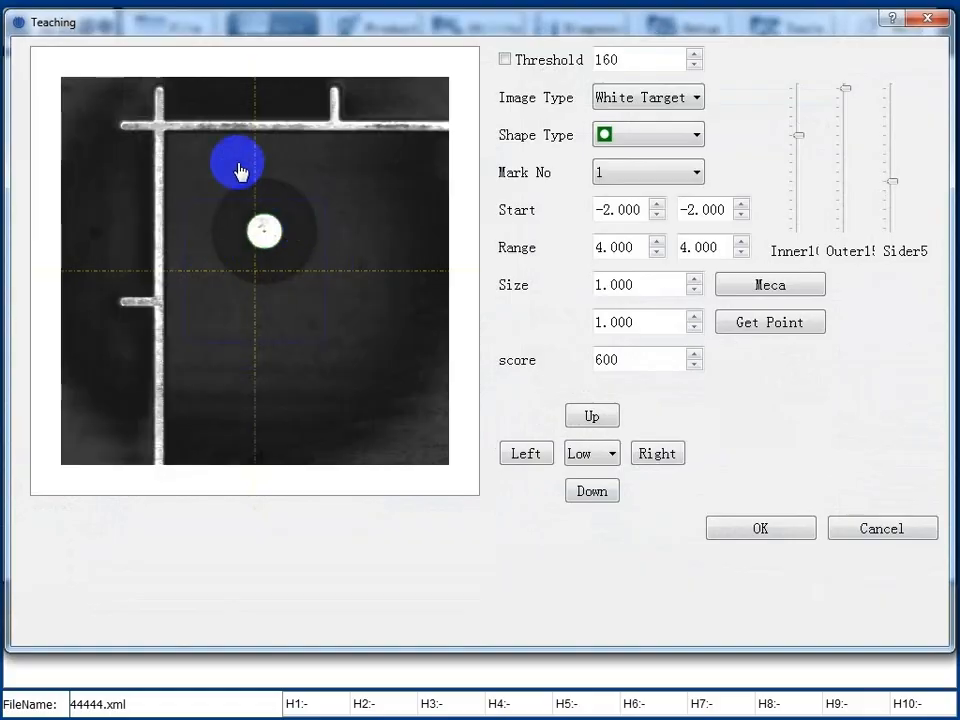
{"action": "left_click_drag", "start_coordinate": [176, 150], "coordinate": [364, 351]}
{"action": "left_click", "coordinate": [767, 288]}
{"action": "left_click", "coordinate": [762, 525]}
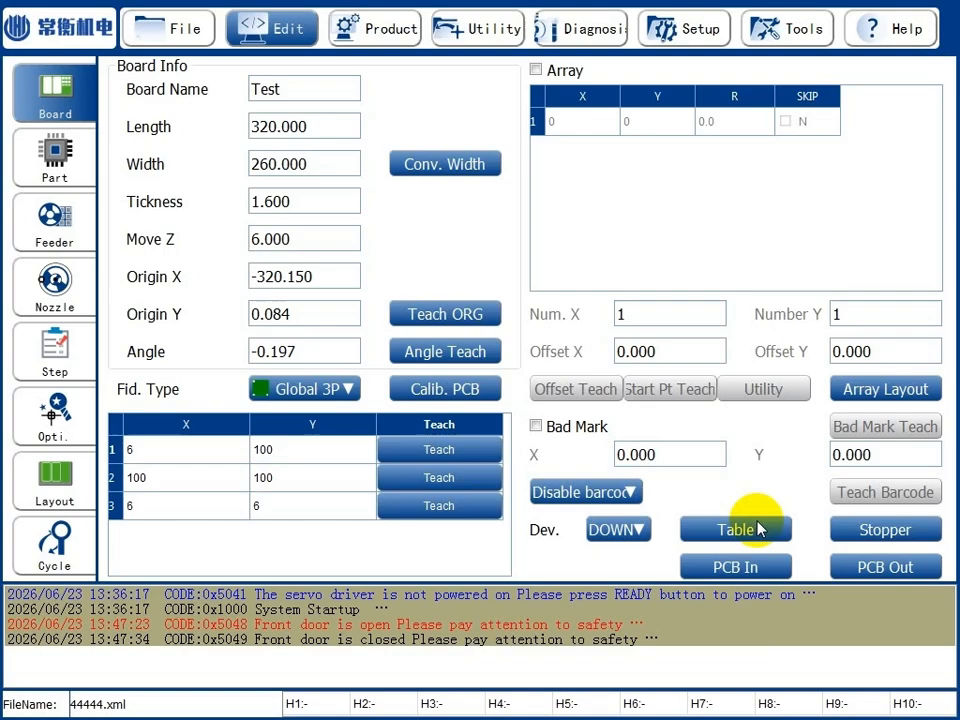
Teach the second fiducial using mark number 2, with inner light at 8, checking the threshold view and measuring the target's size.
{"action": "left_click", "coordinate": [447, 478]}
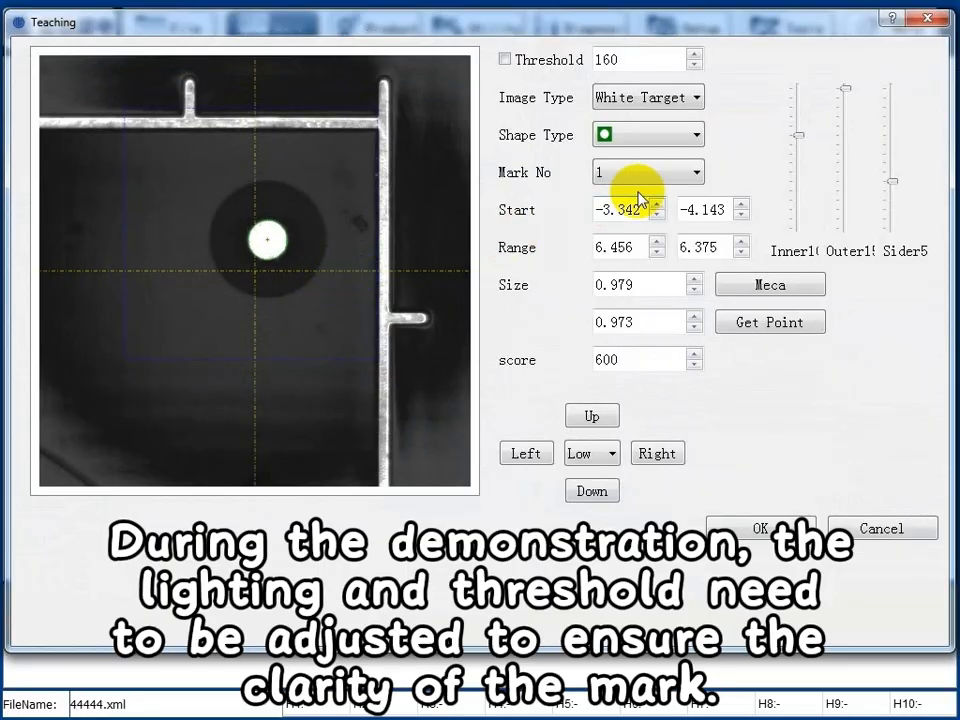
{"action": "left_click", "coordinate": [640, 178]}
{"action": "left_click", "coordinate": [625, 207]}
{"action": "left_click_drag", "start_coordinate": [799, 186], "coordinate": [799, 160]}
{"action": "left_click", "coordinate": [766, 285]}
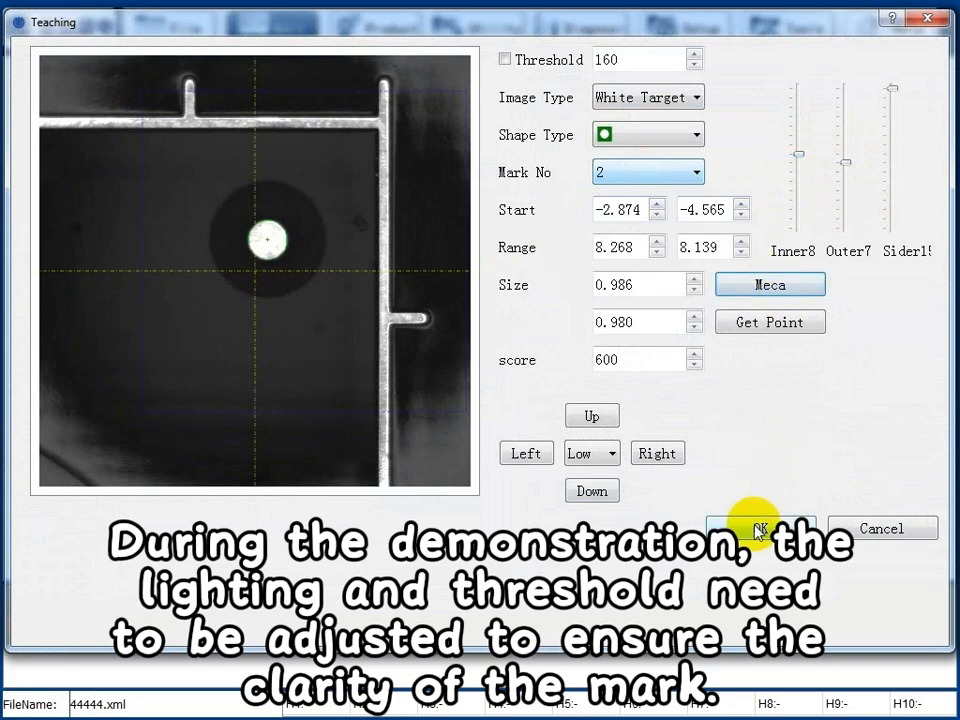
{"action": "left_click", "coordinate": [506, 60]}
{"action": "left_click", "coordinate": [533, 64]}
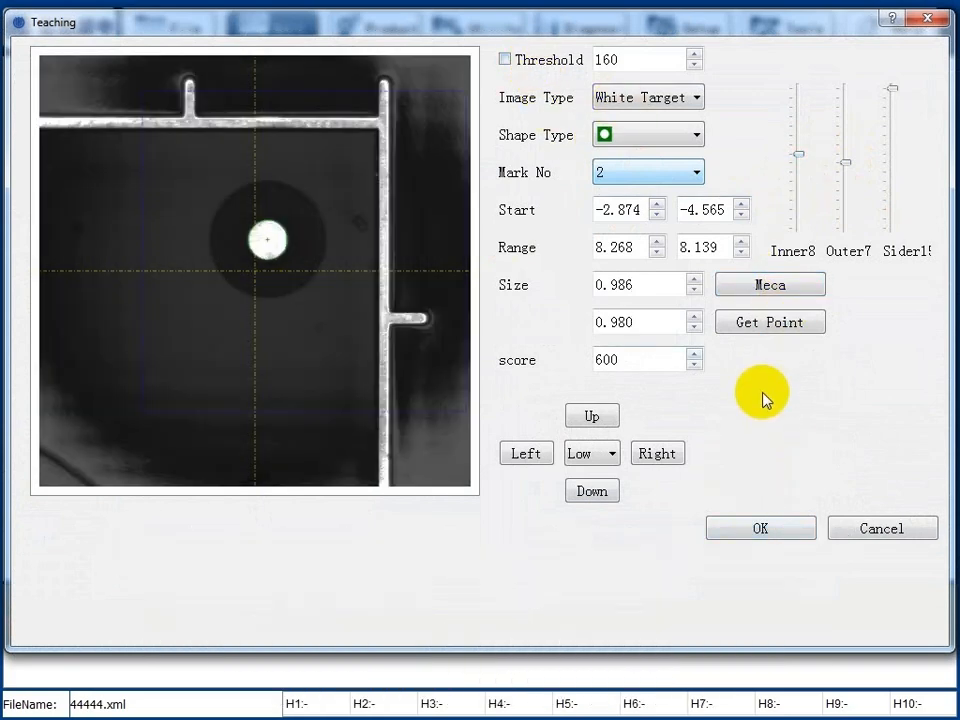
{"action": "left_click", "coordinate": [771, 285]}
{"action": "left_click", "coordinate": [755, 528]}
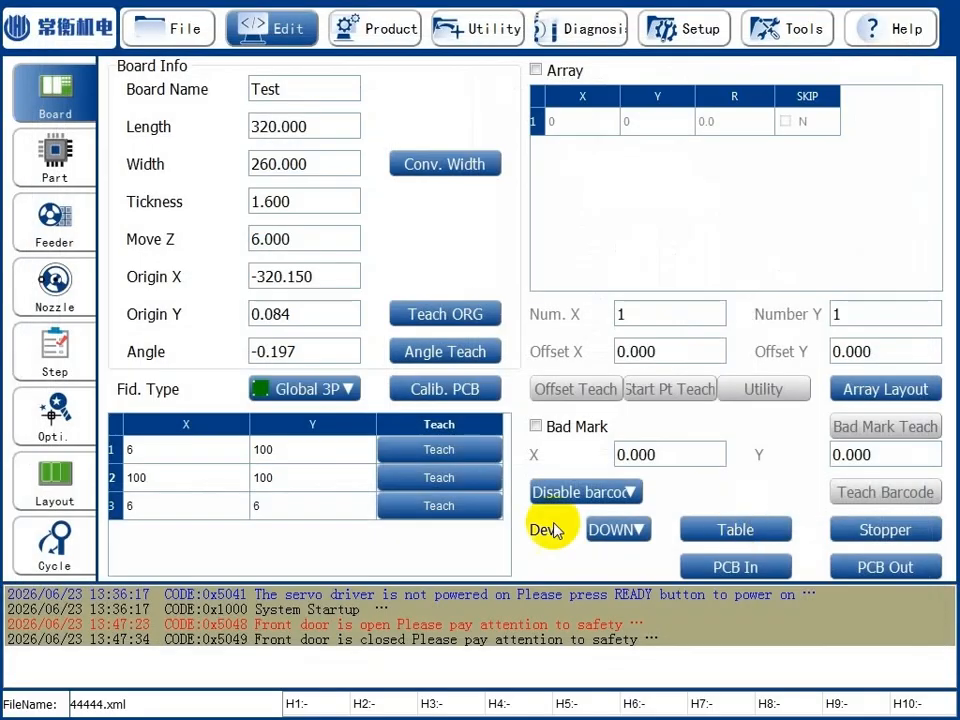
Teach the third fiducial using mark number 3 and the PR shape, with a search area around the target and inner light at 9, measuring its size.
{"action": "left_click", "coordinate": [437, 506]}
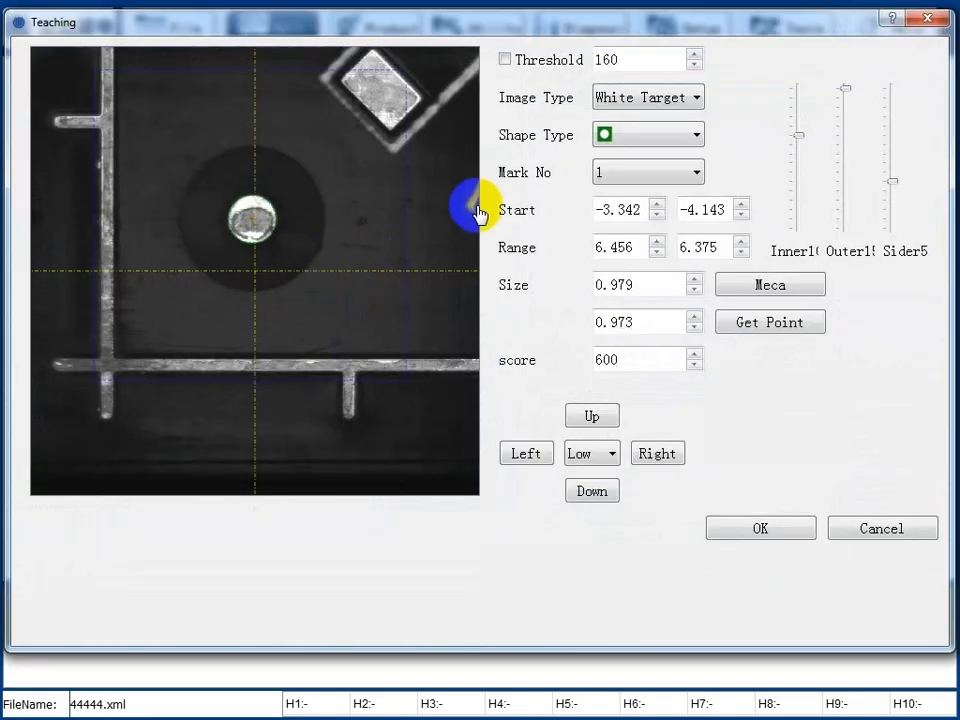
{"action": "left_click", "coordinate": [682, 174]}
{"action": "left_click", "coordinate": [605, 221]}
{"action": "mouse_move", "coordinate": [263, 192]}
{"action": "left_mouse_down"}
{"action": "mouse_move", "coordinate": [180, 161]}
{"action": "mouse_move", "coordinate": [345, 336]}
{"action": "left_mouse_up"}
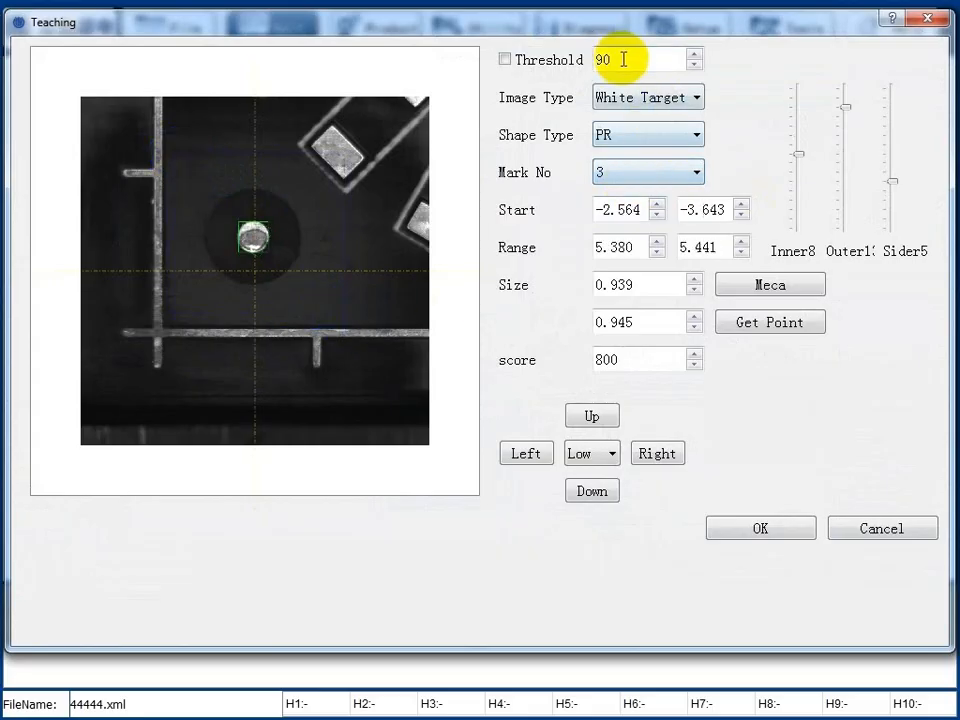
{"action": "left_click", "coordinate": [535, 60]}
{"action": "left_click", "coordinate": [545, 60]}
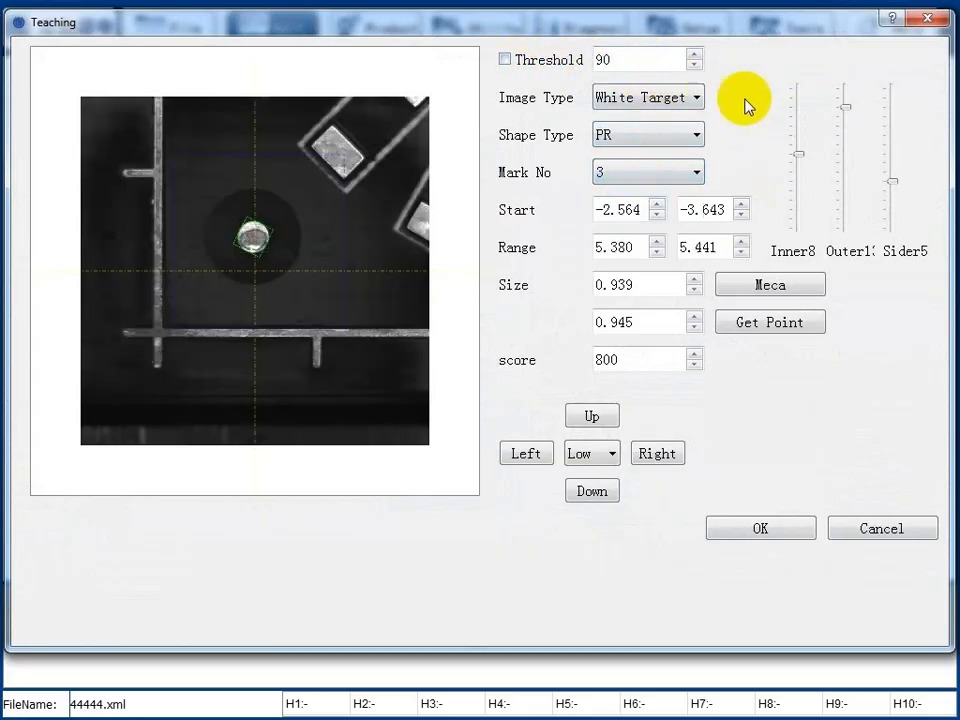
{"action": "mouse_move", "coordinate": [800, 158]}
{"action": "left_mouse_down"}
{"action": "mouse_move", "coordinate": [797, 171]}
{"action": "mouse_move", "coordinate": [799, 146]}
{"action": "left_mouse_up"}
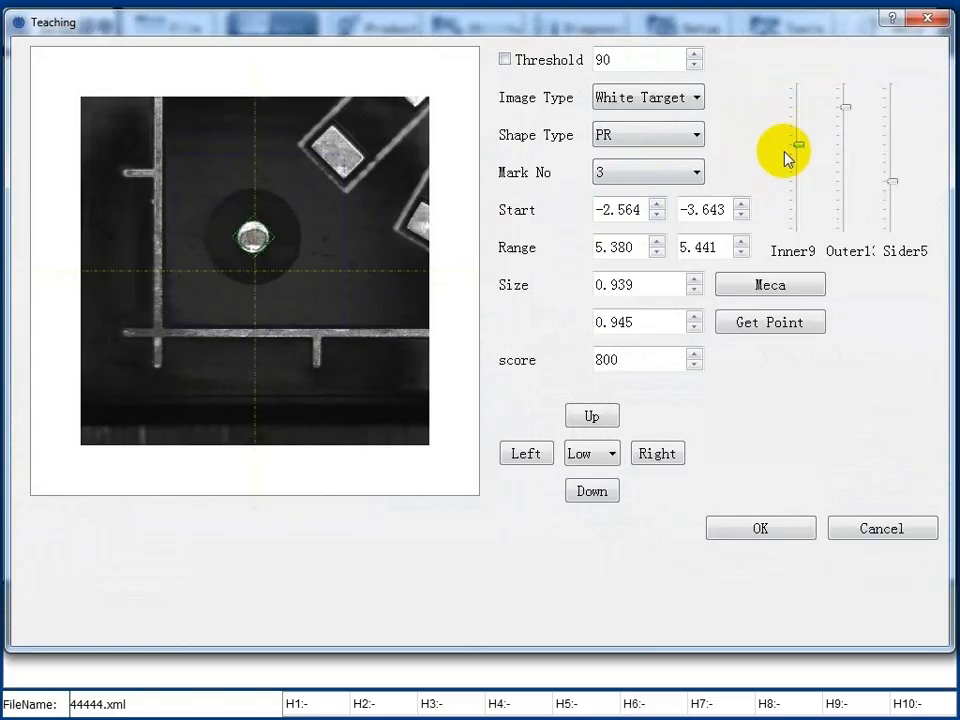
{"action": "left_click", "coordinate": [683, 138]}
{"action": "left_click", "coordinate": [683, 146]}
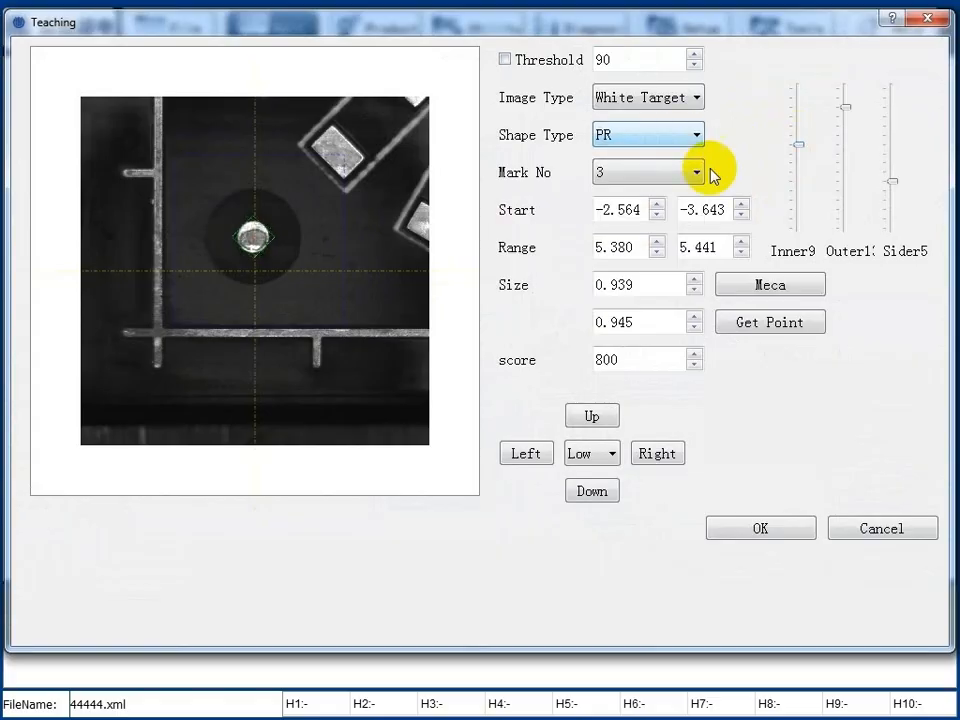
{"action": "left_click", "coordinate": [761, 285]}
{"action": "left_click", "coordinate": [760, 528]}
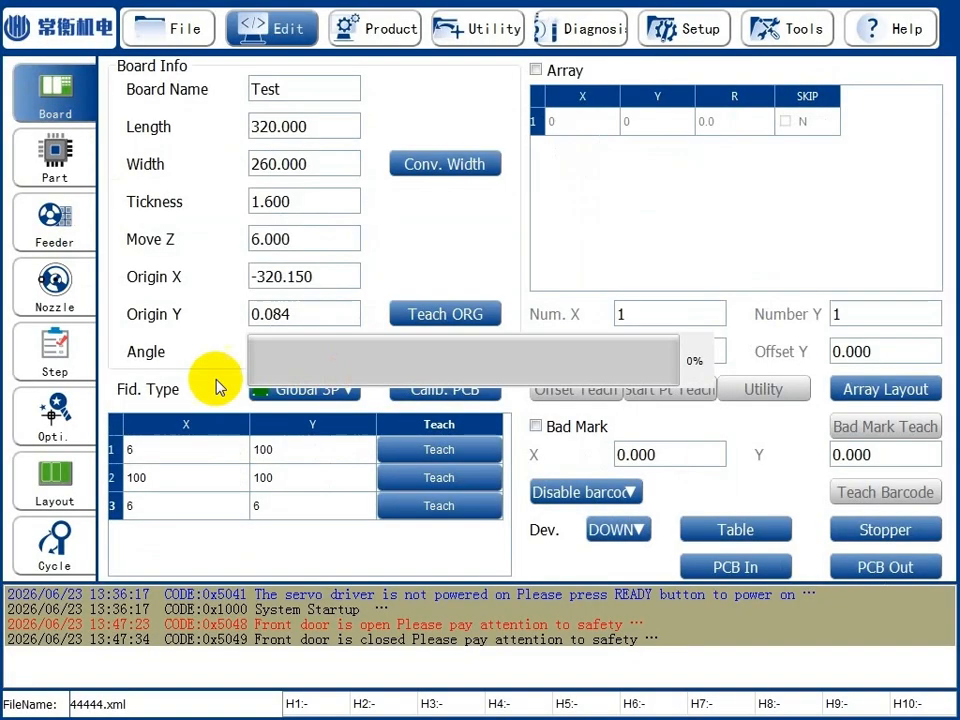
Check the taught positions of placement steps 2 to 5 against their pads in the camera view, starting with RA17_1_1.
{"action": "left_click", "coordinate": [51, 360]}
{"action": "left_click", "coordinate": [368, 160]}
{"action": "scroll", "coordinate": [400, 290], "scroll_direction": "down", "scroll_amount": 3}
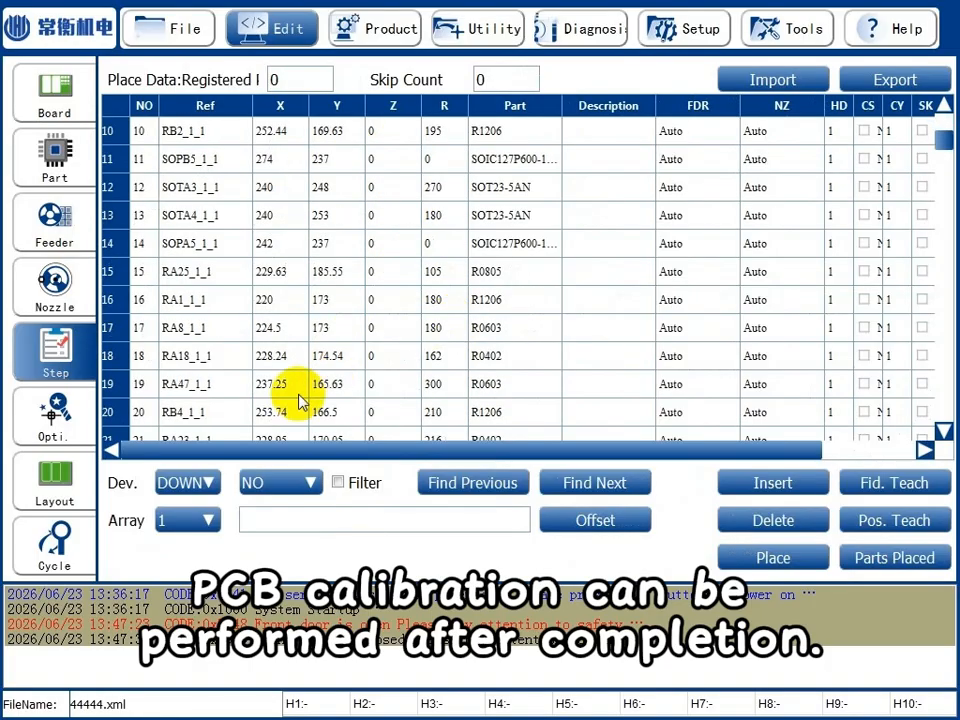
{"action": "left_click", "coordinate": [908, 526]}
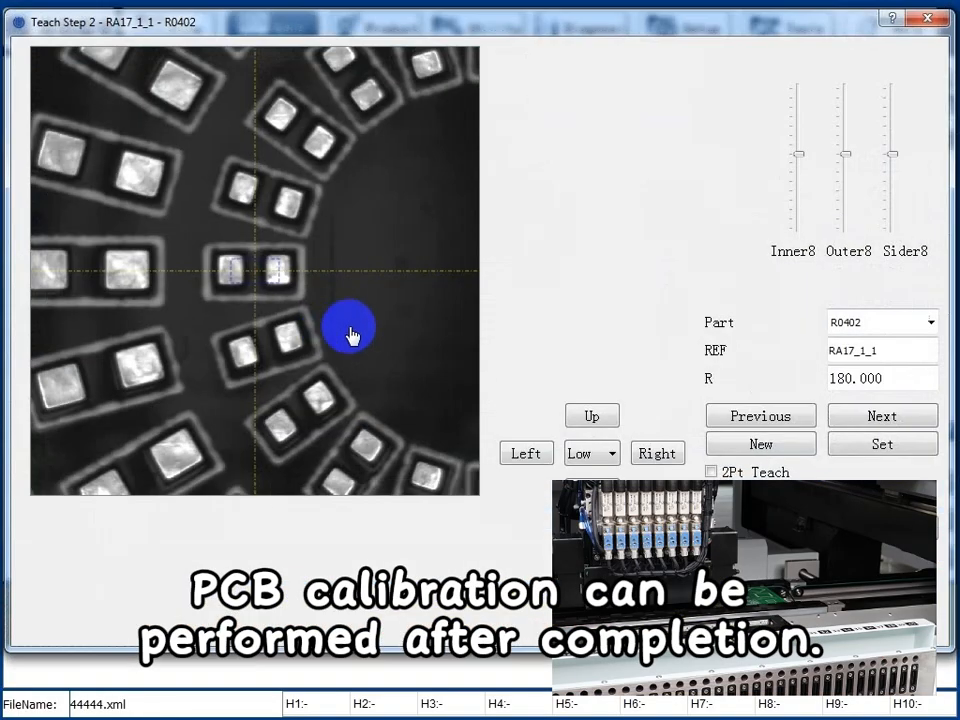
{"action": "left_click", "coordinate": [858, 416]}
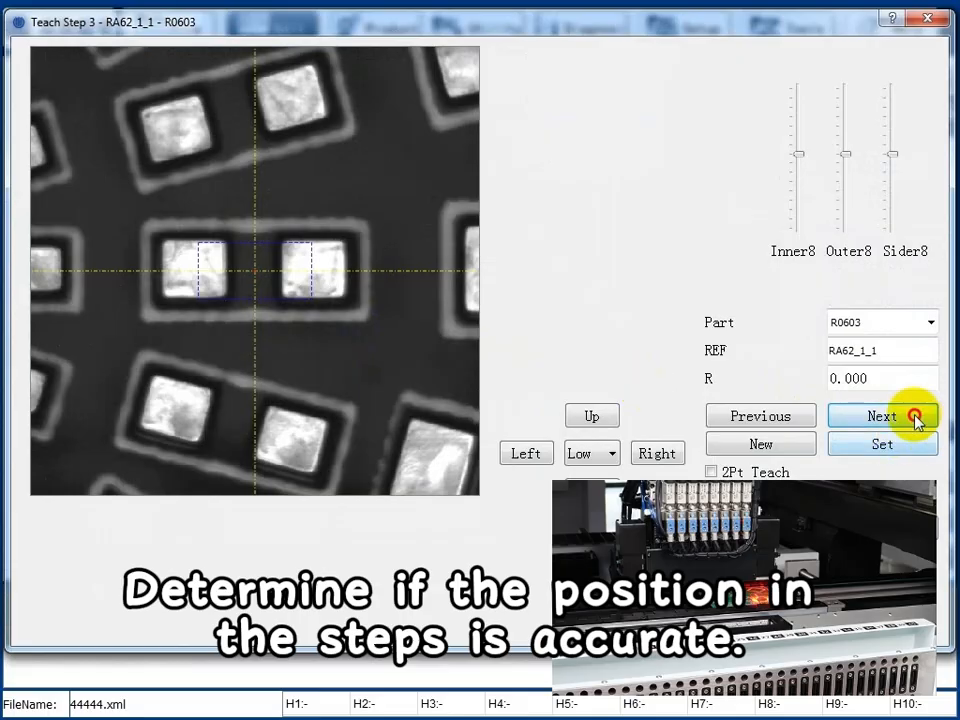
{"action": "left_click", "coordinate": [910, 418]}
{"action": "left_click", "coordinate": [910, 418]}
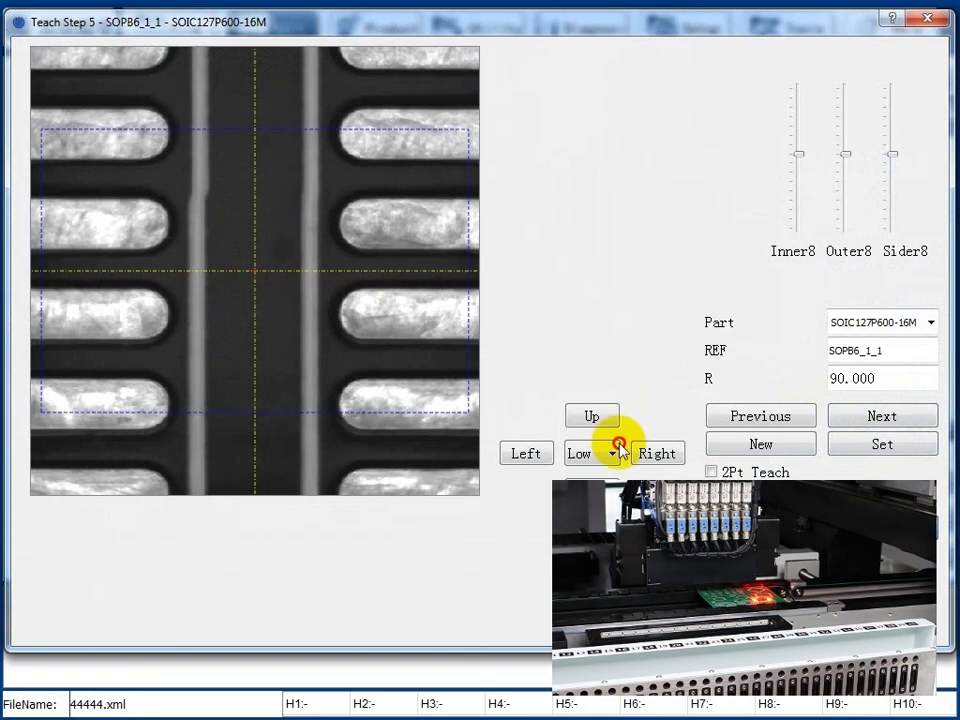
{"action": "scroll", "coordinate": [283, 303], "scroll_direction": "down", "scroll_amount": 6}
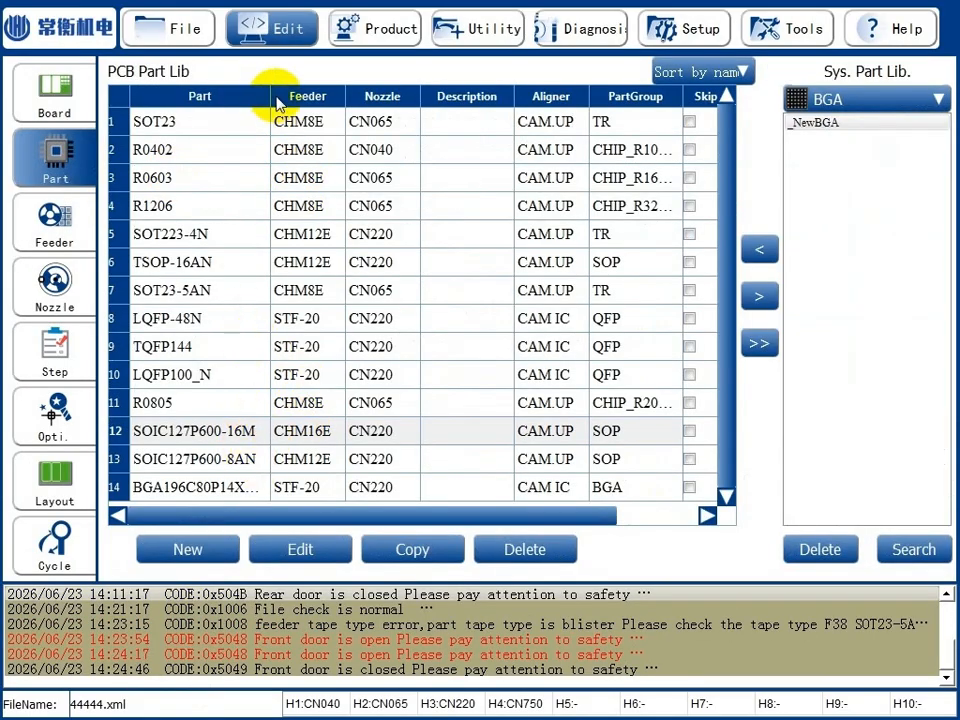
Edit part TQFP144 and set its nozzle model to CN110.
{"action": "left_click", "coordinate": [369, 350]}
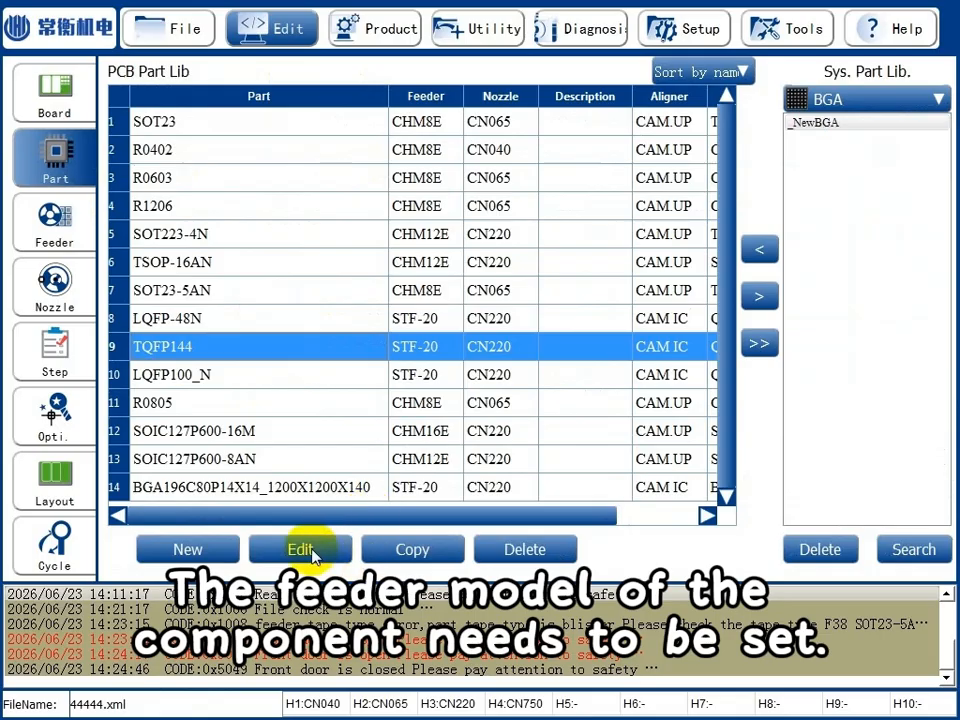
{"action": "left_click", "coordinate": [303, 546]}
{"action": "left_click", "coordinate": [328, 357]}
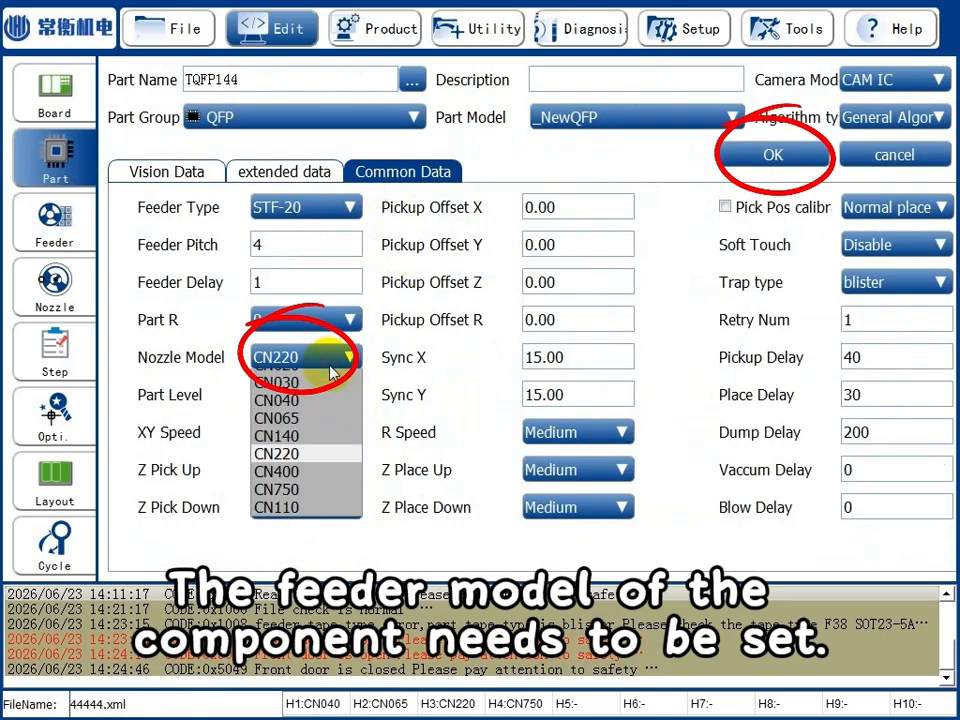
{"action": "left_click", "coordinate": [289, 503]}
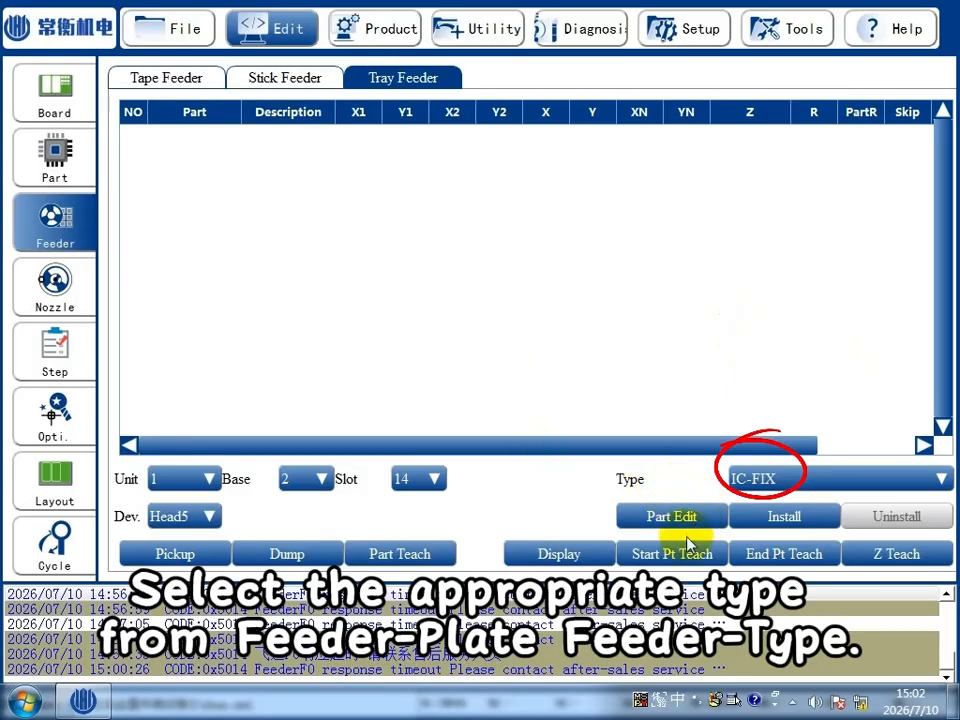
Install the IC-FIX tray feeder at unit 1, base 2, slot 14, and assign part TQFP144 to tray 1.
{"action": "left_click", "coordinate": [782, 516]}
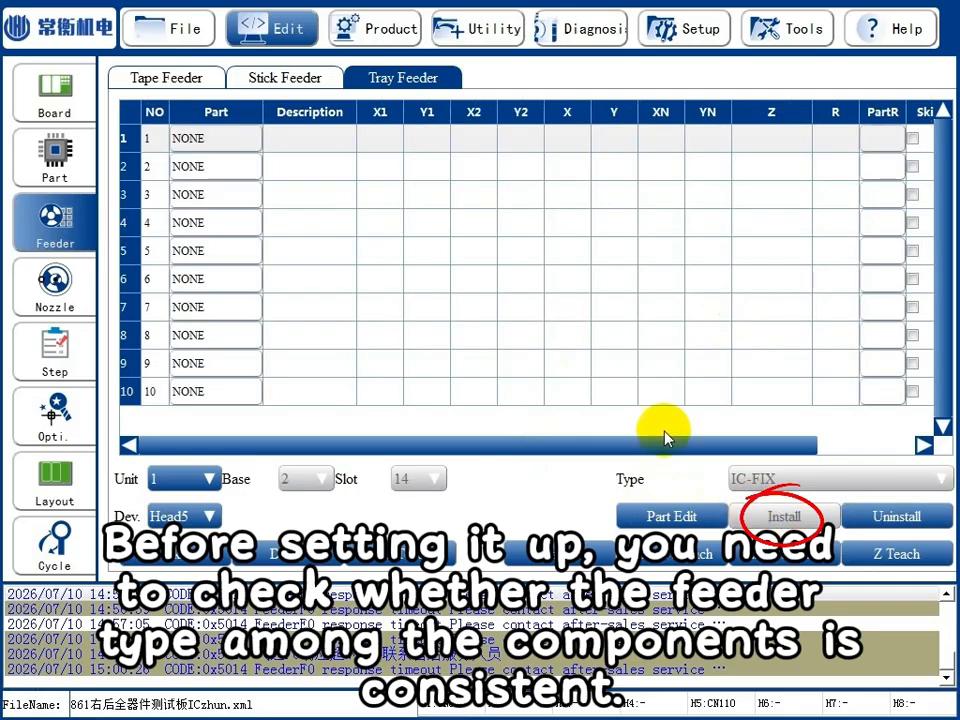
{"action": "left_click", "coordinate": [242, 141]}
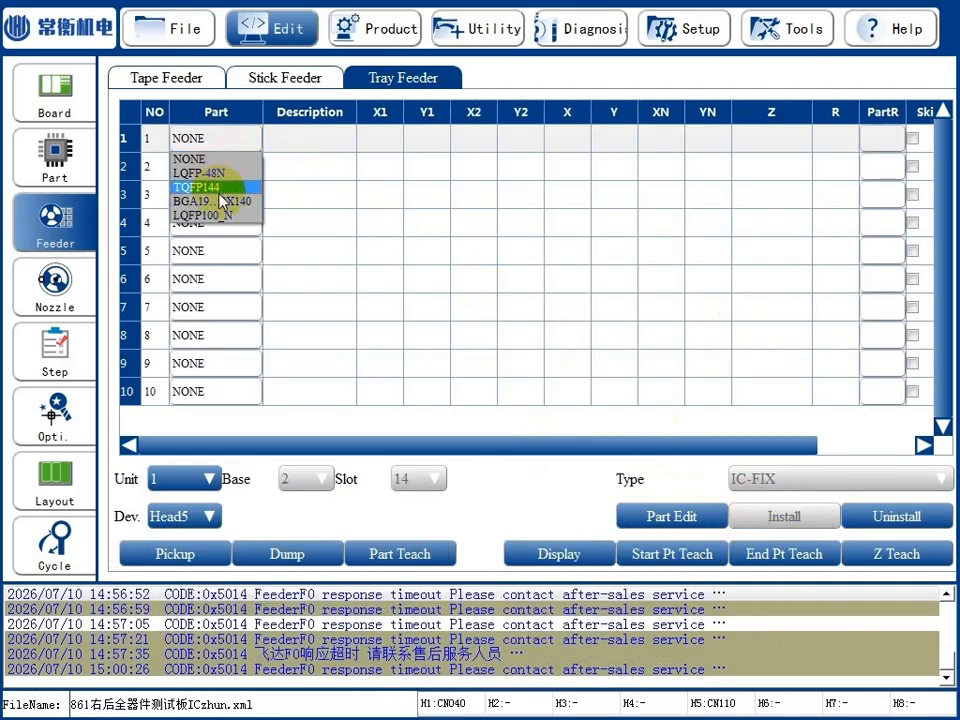
{"action": "left_click", "coordinate": [200, 184]}
Set the XN count of the TQFP144 tray to 2 and select its row.
{"action": "left_click", "coordinate": [662, 140]}
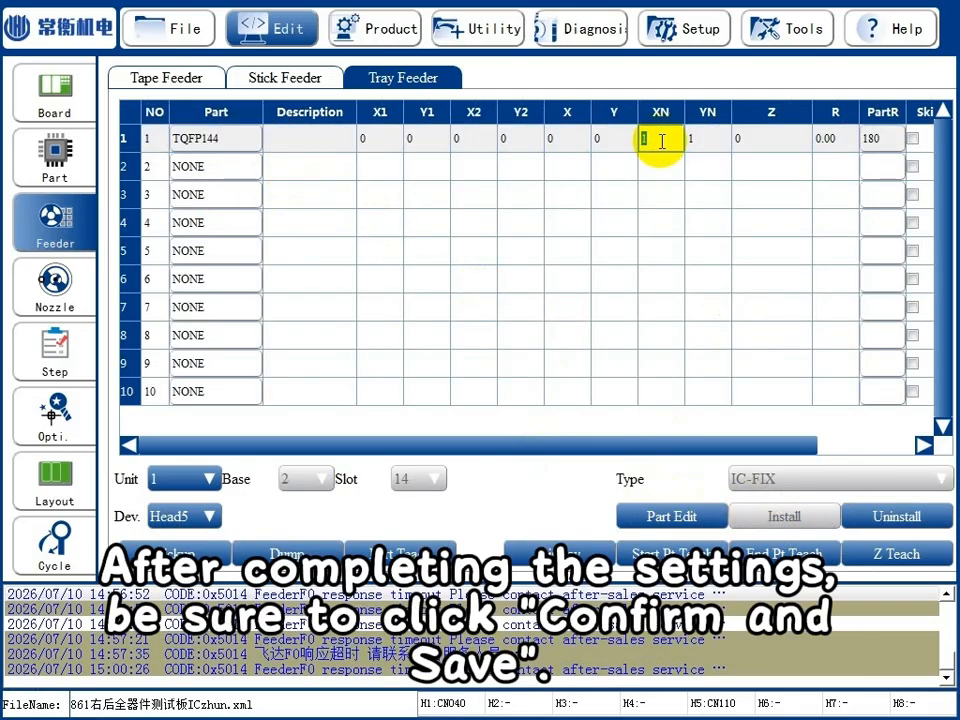
{"action": "type", "text": "2"}
{"action": "left_click", "coordinate": [701, 146]}
{"action": "left_click", "coordinate": [373, 147]}
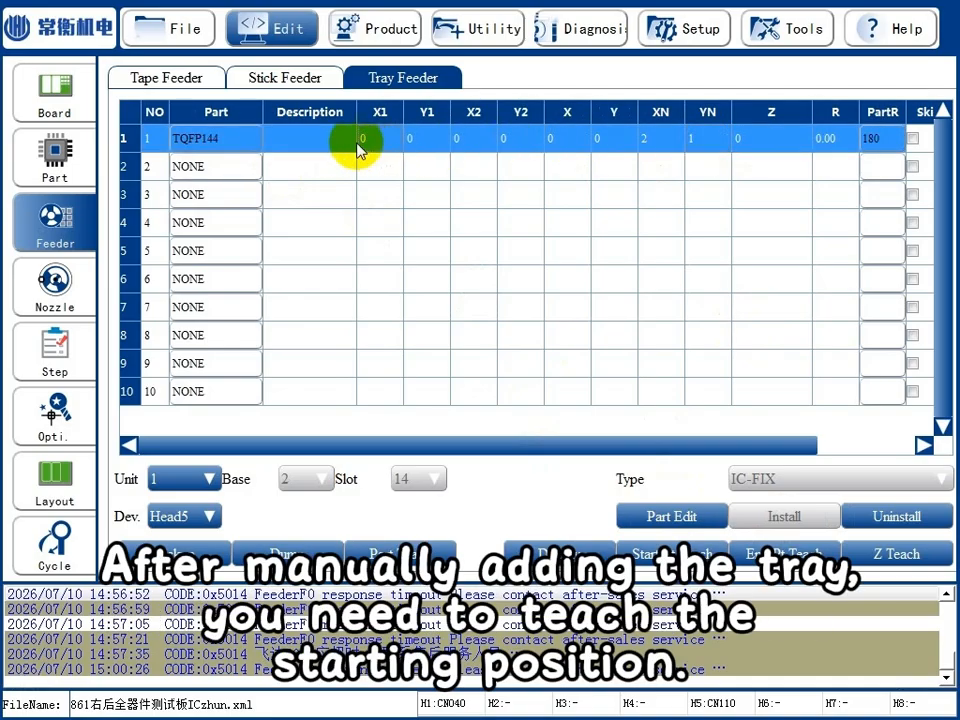
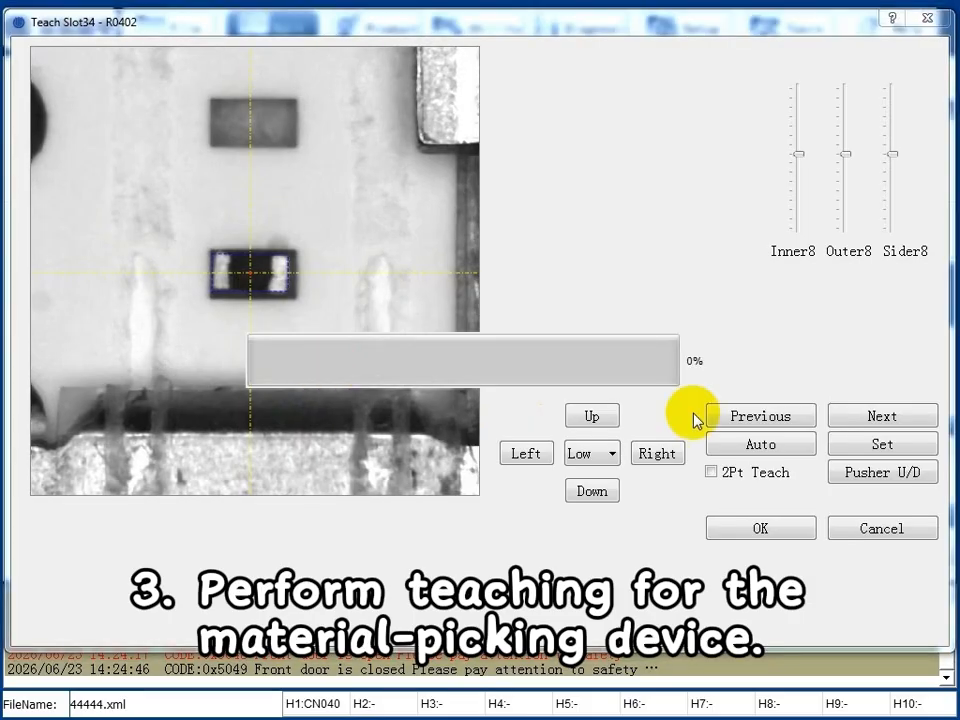
Teach the pickup position of slot 35 (R0603) by advancing its feeder and centring the camera on the component.
{"action": "left_click", "coordinate": [883, 418]}
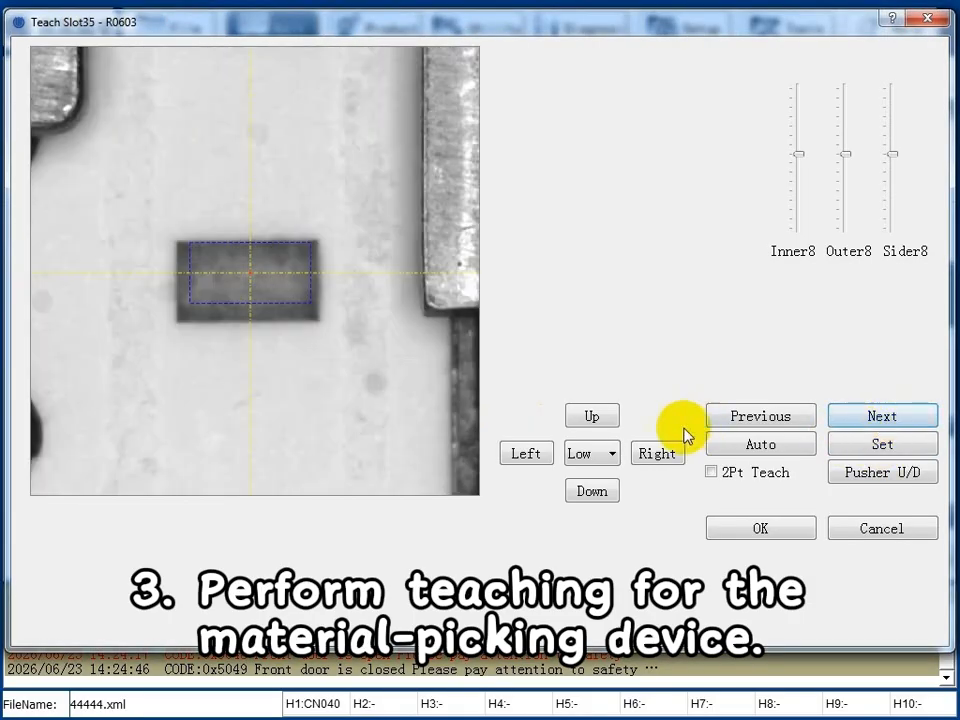
{"action": "left_click", "coordinate": [890, 476]}
{"action": "left_click", "coordinate": [255, 291]}
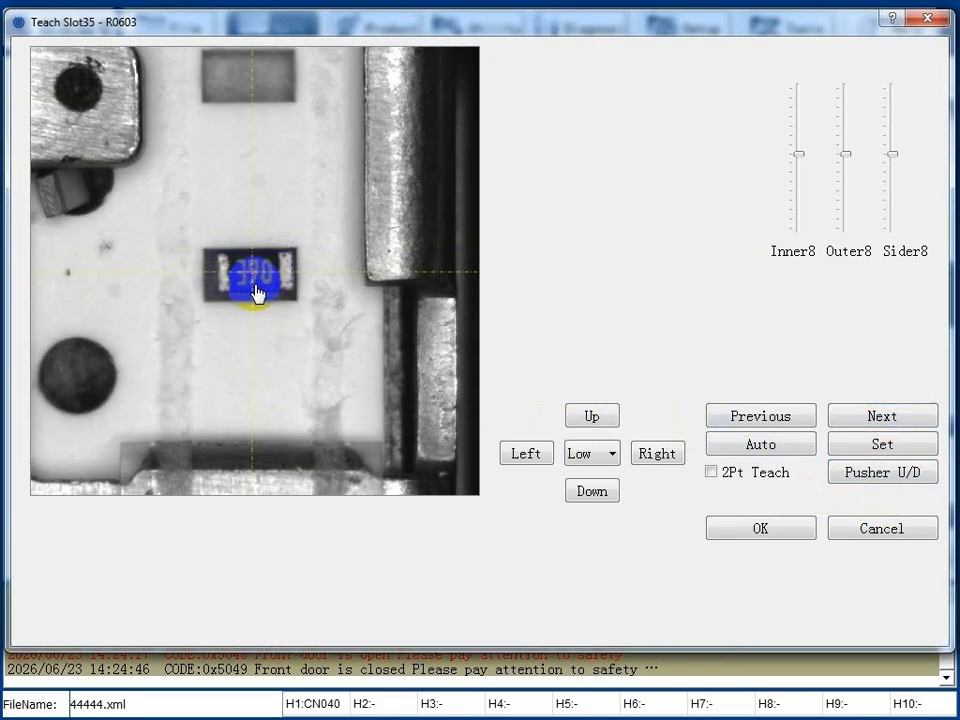
{"action": "left_click", "coordinate": [407, 313]}
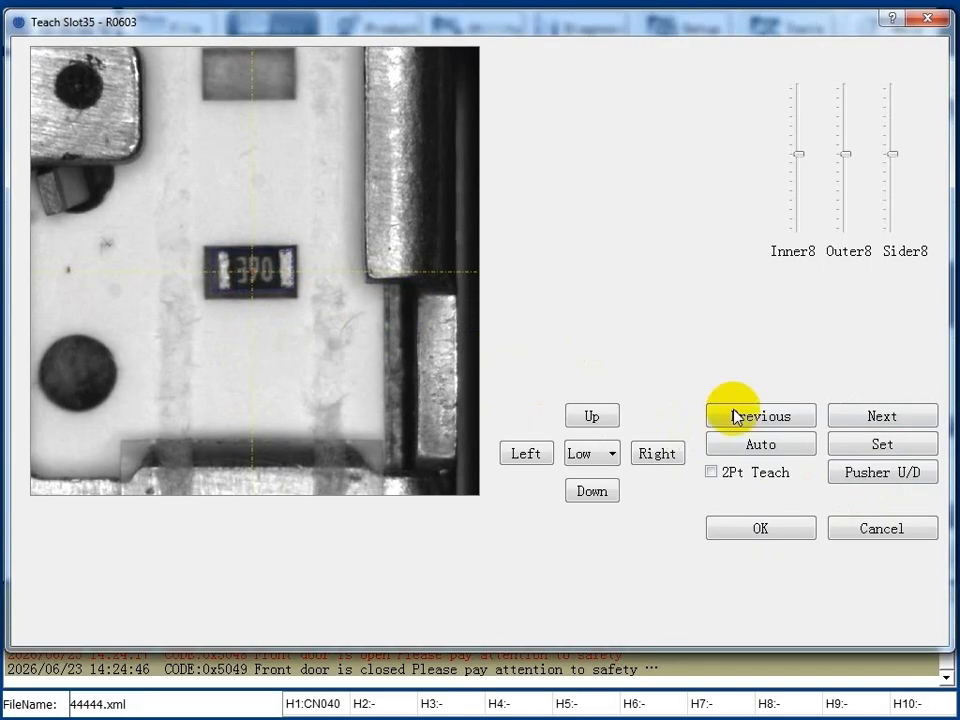
Teach the pickup position of slot 36 (R1206) by advancing its feeder, centring the component and setting the position.
{"action": "left_click", "coordinate": [896, 414]}
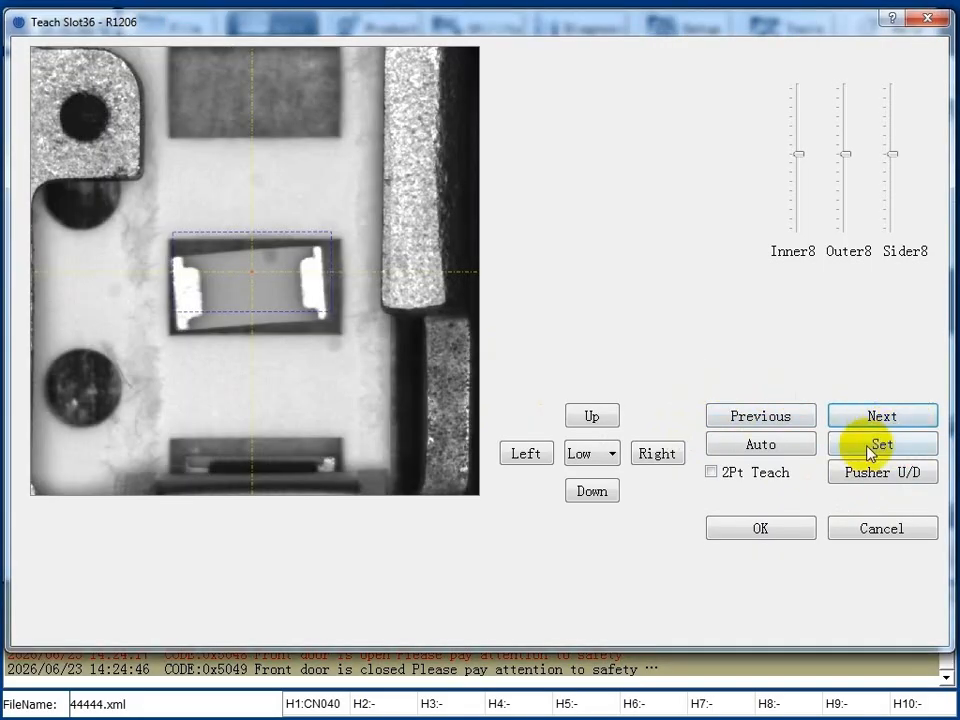
{"action": "left_click", "coordinate": [910, 480]}
{"action": "left_click", "coordinate": [266, 302]}
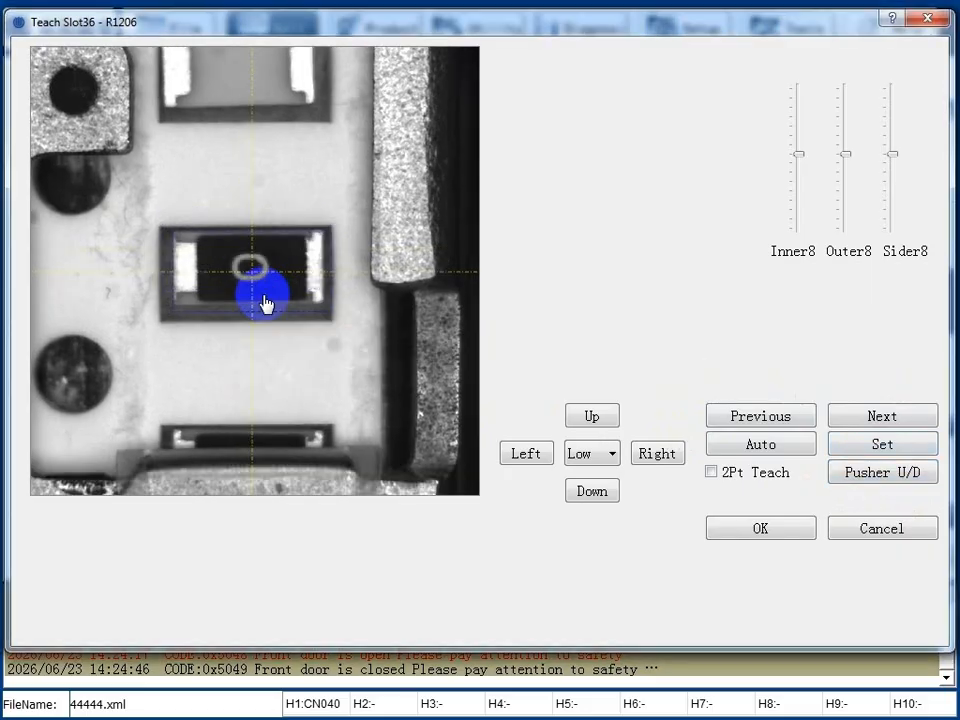
{"action": "left_click", "coordinate": [880, 446]}
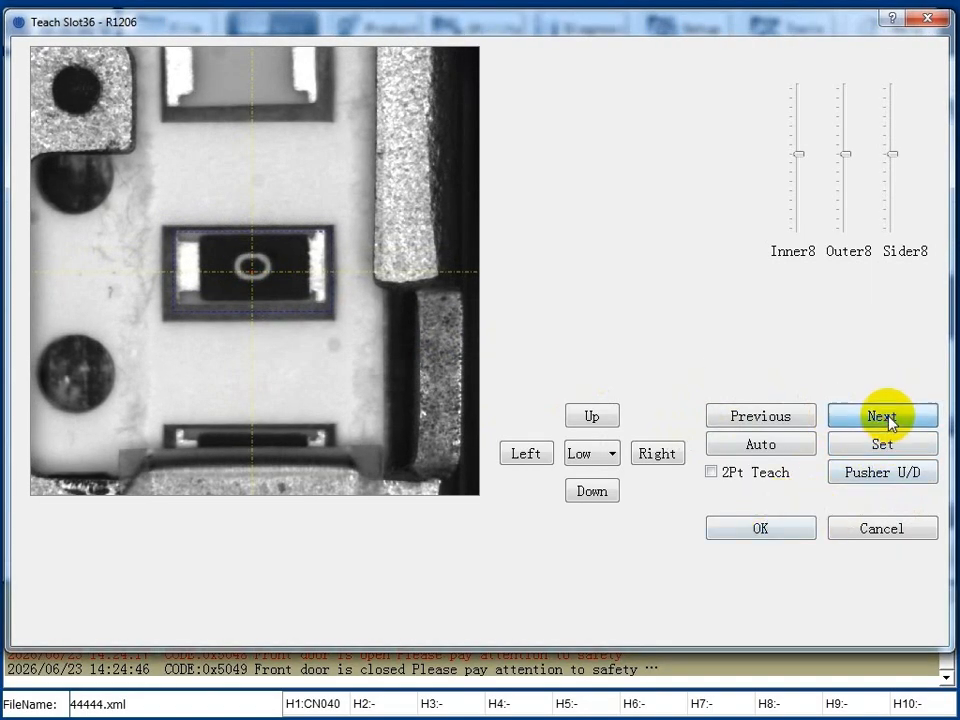
Teach the pickup position of slot 37 (R0805) with its feeder advanced and the component centred, and set it.
{"action": "left_click", "coordinate": [883, 418]}
{"action": "left_click", "coordinate": [868, 471]}
{"action": "left_click", "coordinate": [275, 317]}
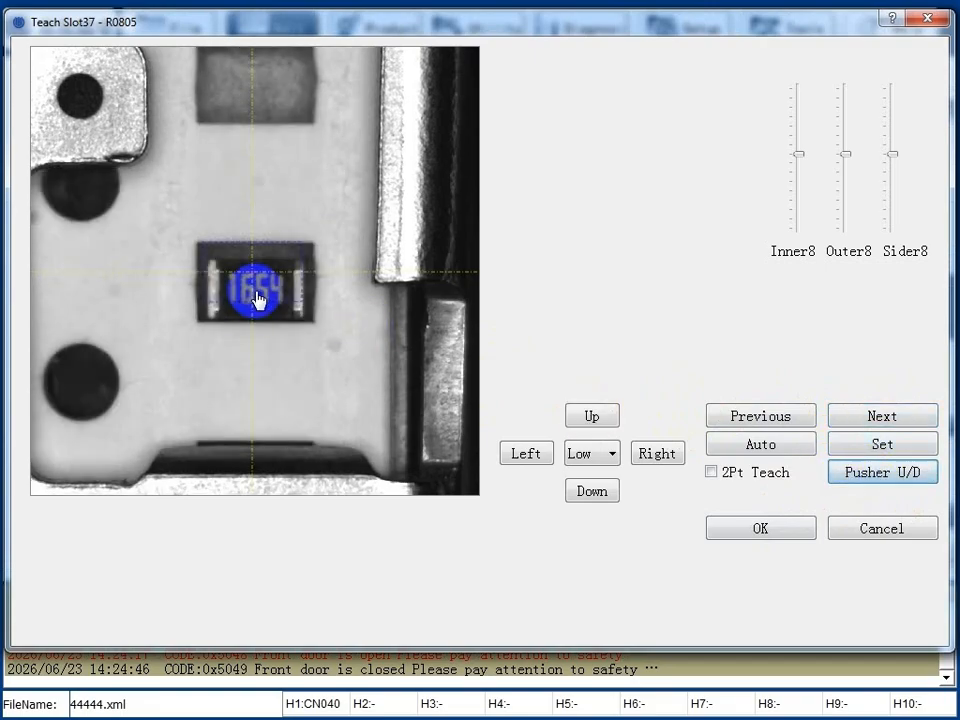
{"action": "left_click", "coordinate": [800, 445]}
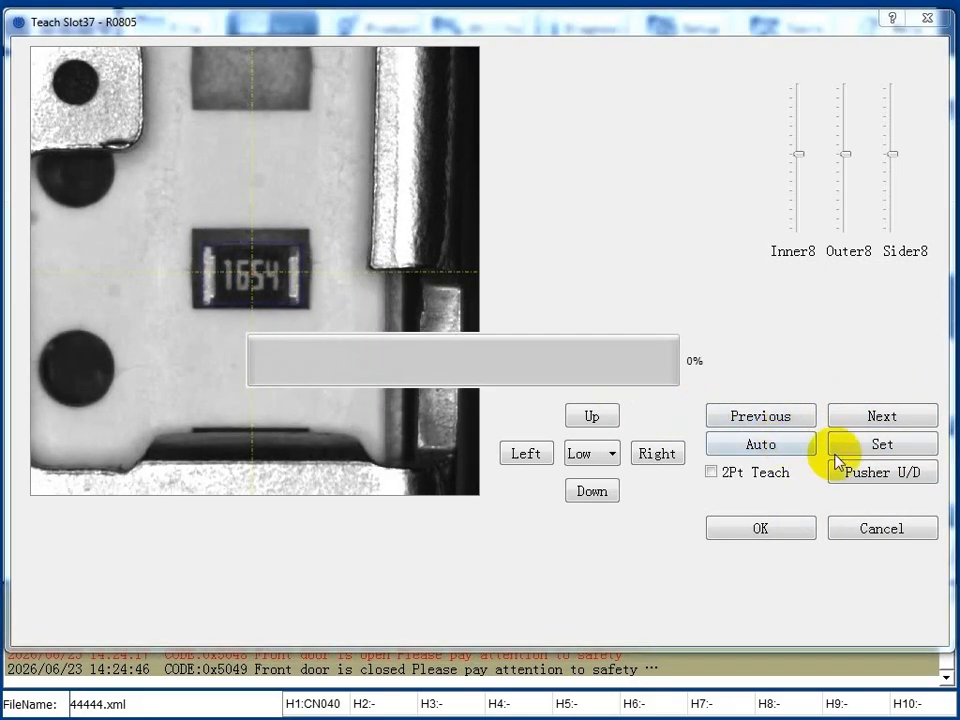
{"action": "left_click", "coordinate": [883, 446]}
Teach the pickup position of slot 38 (SOT23-5AN) with its feeder advanced and the component centred, and set it.
{"action": "left_click", "coordinate": [883, 416]}
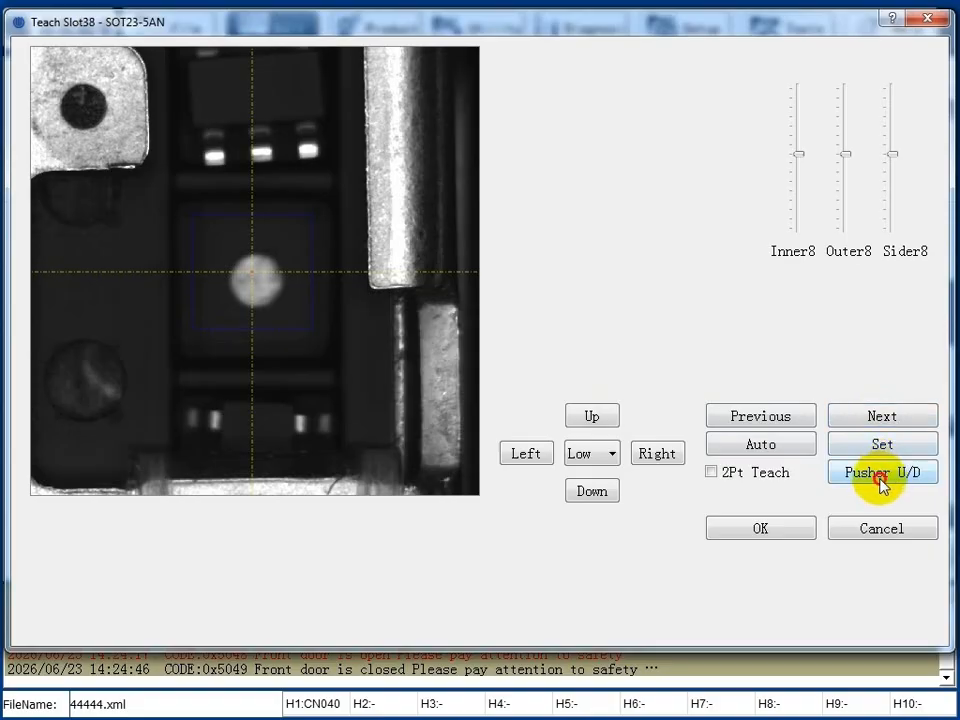
{"action": "left_click", "coordinate": [881, 476]}
{"action": "left_click", "coordinate": [249, 289]}
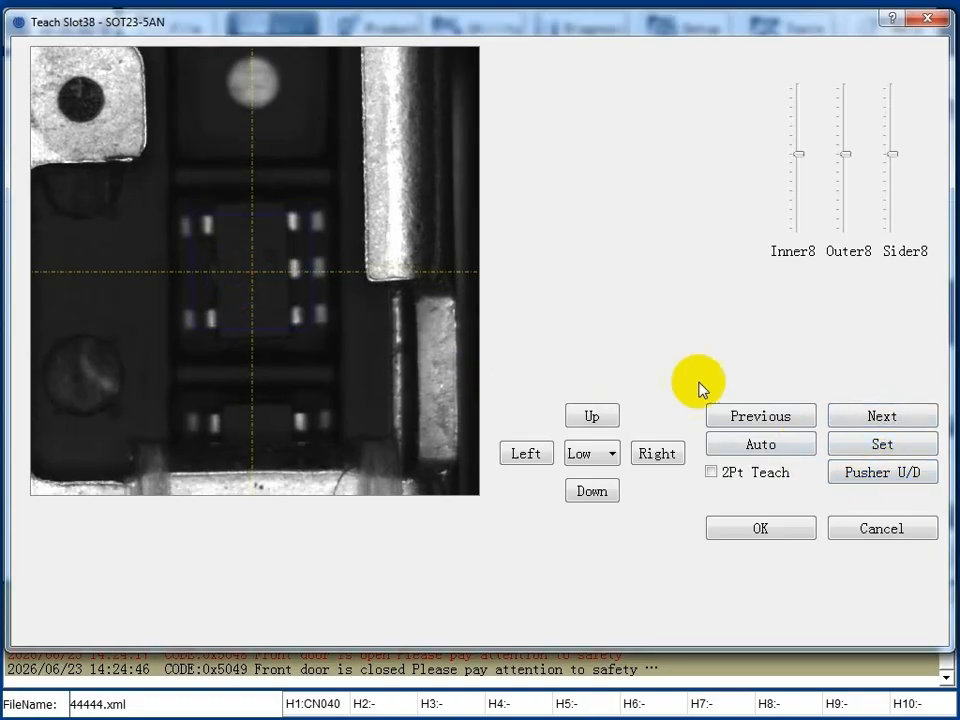
{"action": "left_click", "coordinate": [900, 444]}
Set the centred pickup position of slot 39 (SOT23) after advancing its feeder, and finish the pocket teaching.
{"action": "left_click", "coordinate": [898, 418]}
{"action": "left_click", "coordinate": [873, 478]}
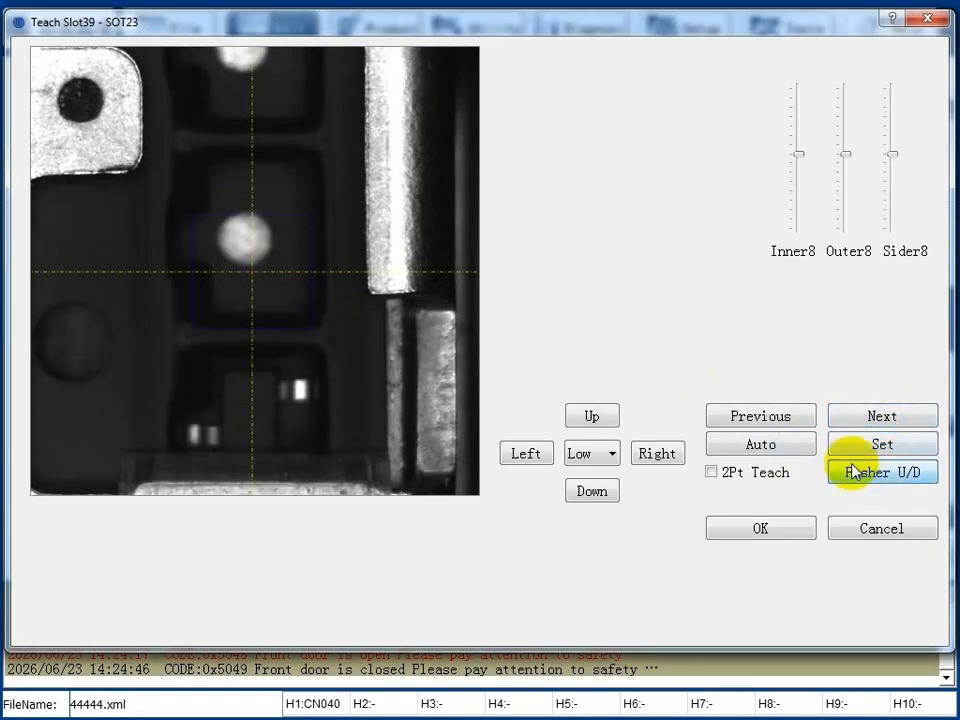
{"action": "left_click", "coordinate": [269, 287]}
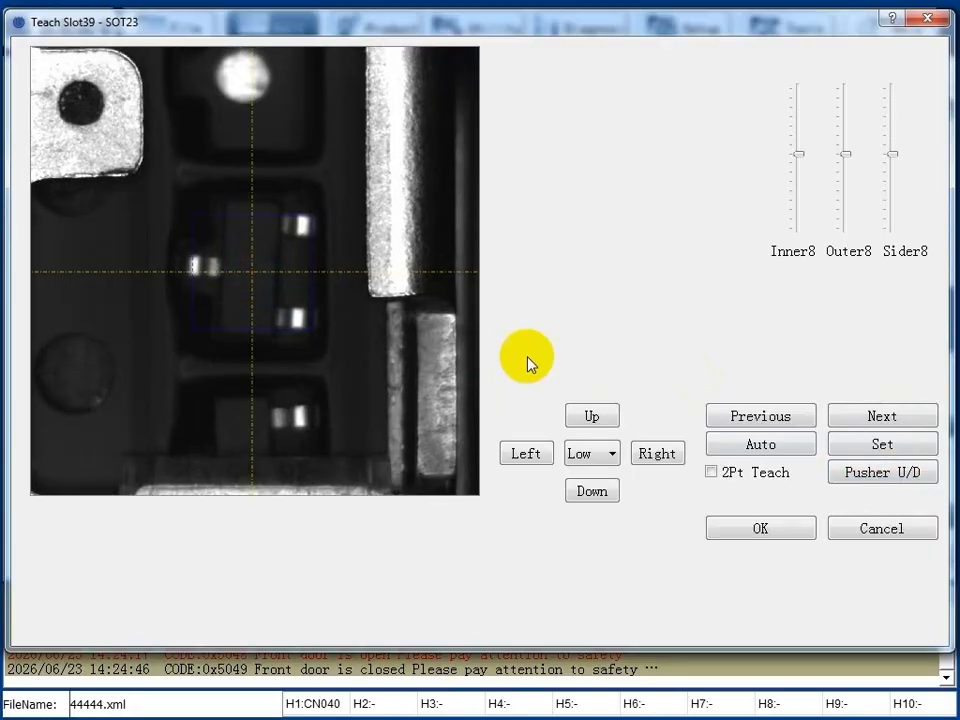
{"action": "left_click", "coordinate": [855, 442]}
{"action": "left_click", "coordinate": [776, 528]}
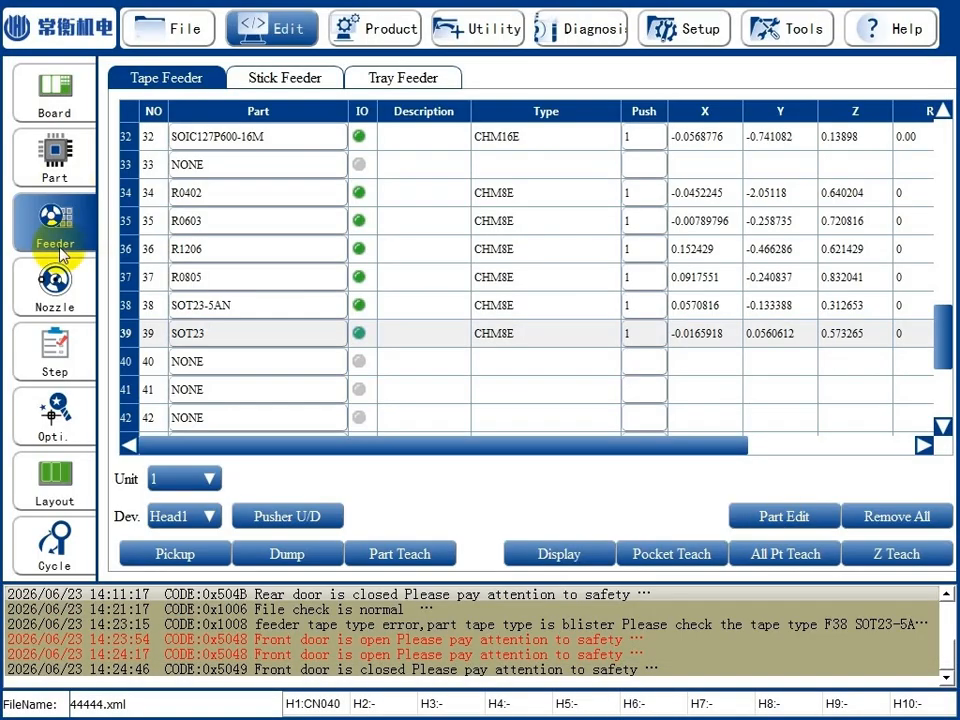
Pick up the CN065 nozzle from HOLE 2 of the nozzle station with Head2.
{"action": "left_click", "coordinate": [55, 283]}
{"action": "left_click", "coordinate": [303, 433]}
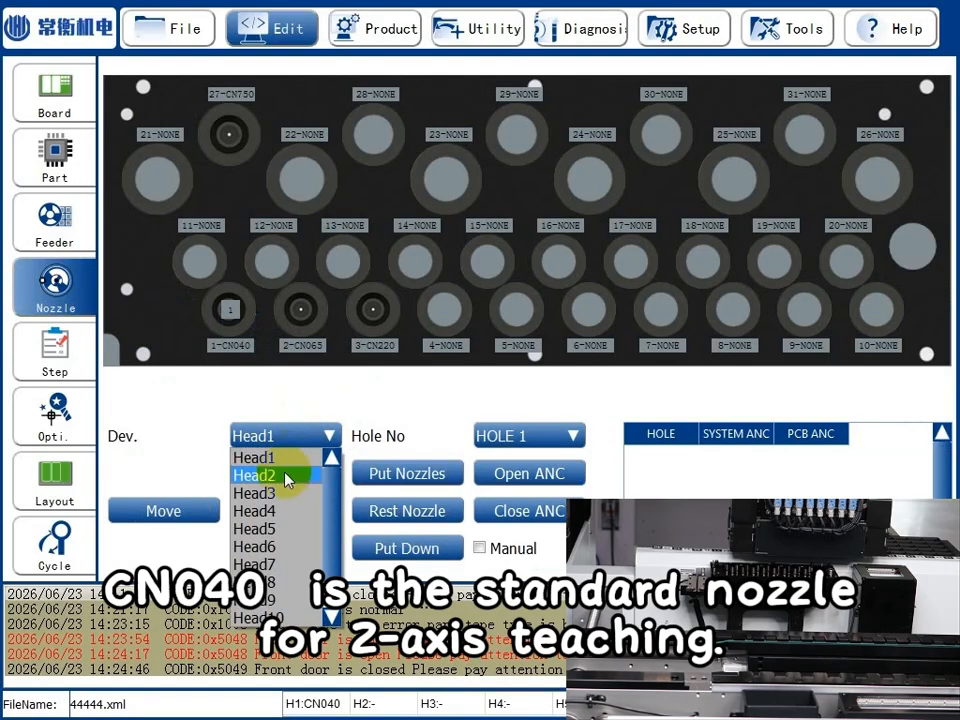
{"action": "left_click", "coordinate": [253, 474]}
{"action": "left_click", "coordinate": [525, 435]}
{"action": "left_click", "coordinate": [518, 480]}
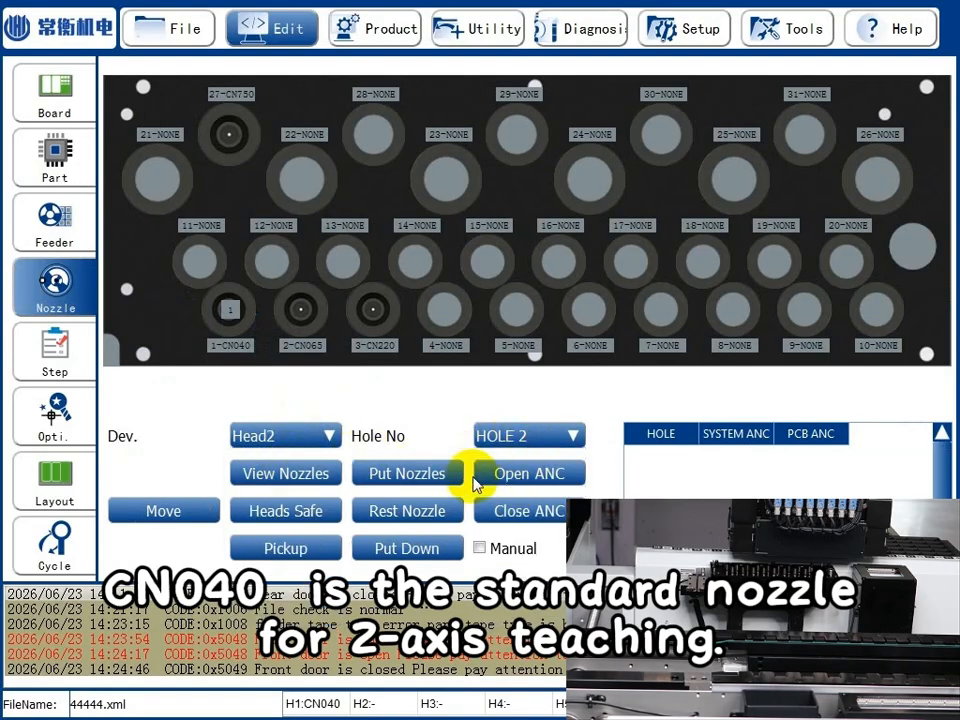
{"action": "left_click", "coordinate": [276, 546]}
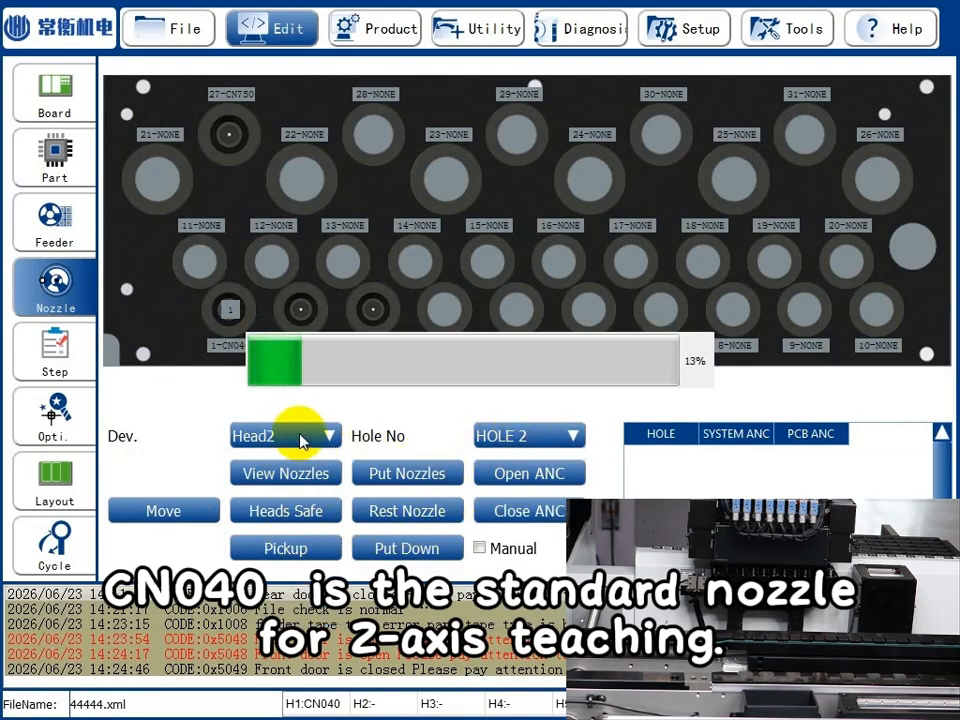
Pick up the CN220 nozzle from HOLE 3 with Head3.
{"action": "left_click", "coordinate": [300, 437]}
{"action": "left_click", "coordinate": [290, 490]}
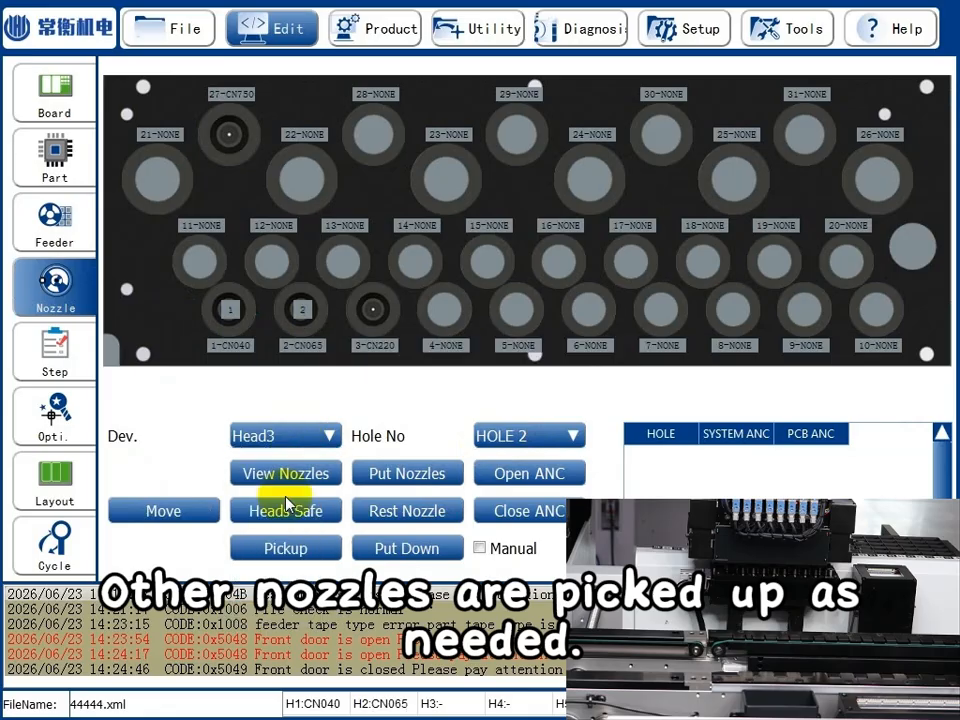
{"action": "left_click", "coordinate": [570, 437]}
{"action": "left_click", "coordinate": [515, 493]}
{"action": "left_click", "coordinate": [287, 548]}
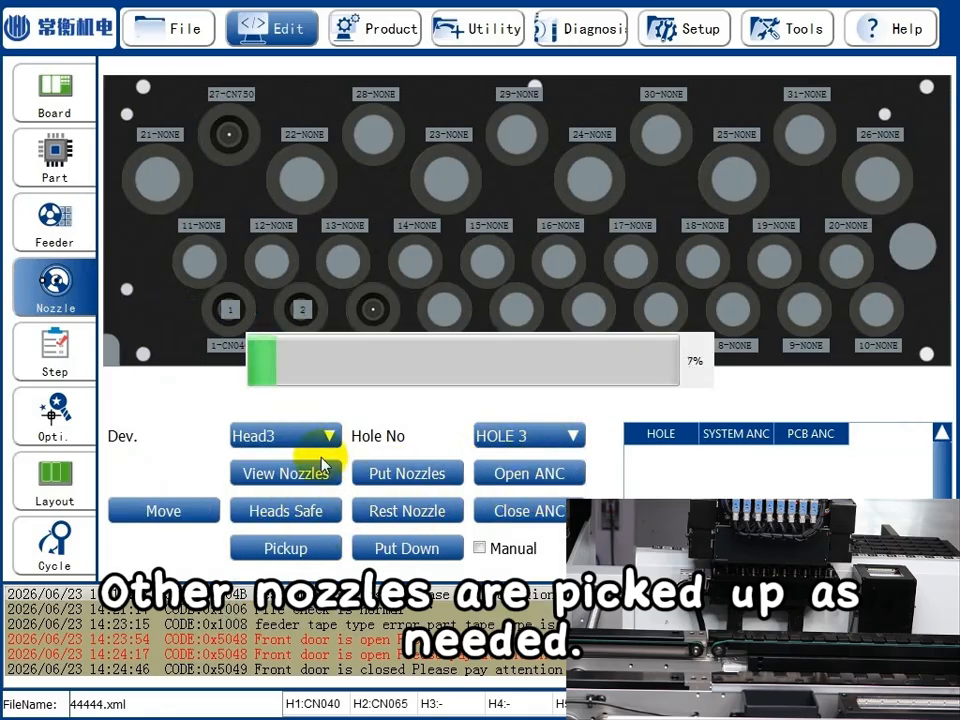
Pick up the CN750 nozzle from HOLE 27 with Head4.
{"action": "left_click", "coordinate": [304, 435]}
{"action": "left_click", "coordinate": [294, 510]}
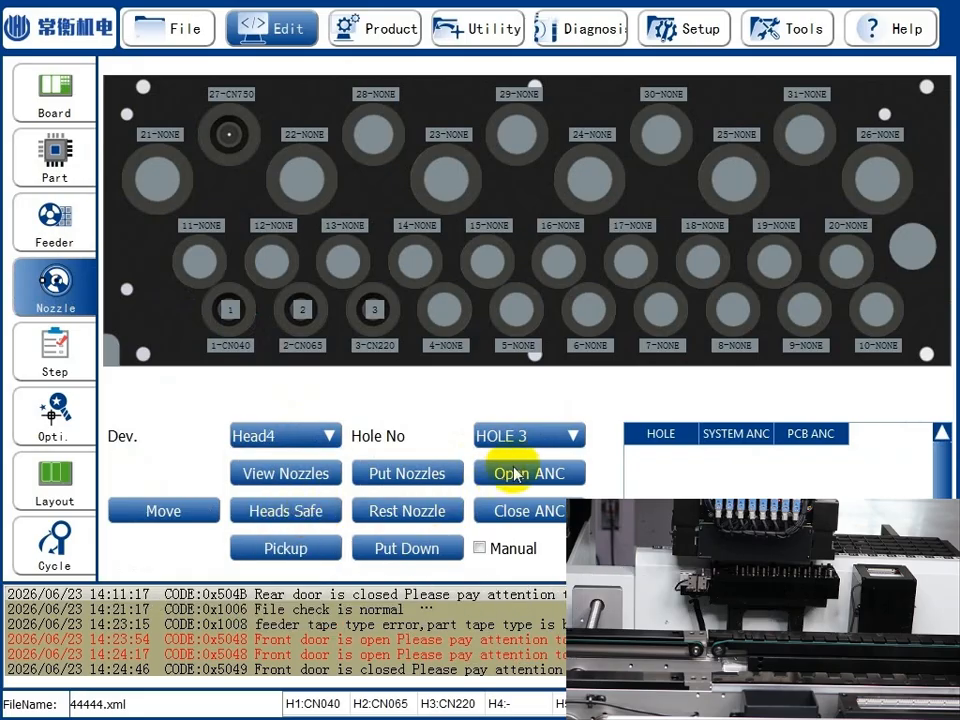
{"action": "left_click", "coordinate": [548, 437]}
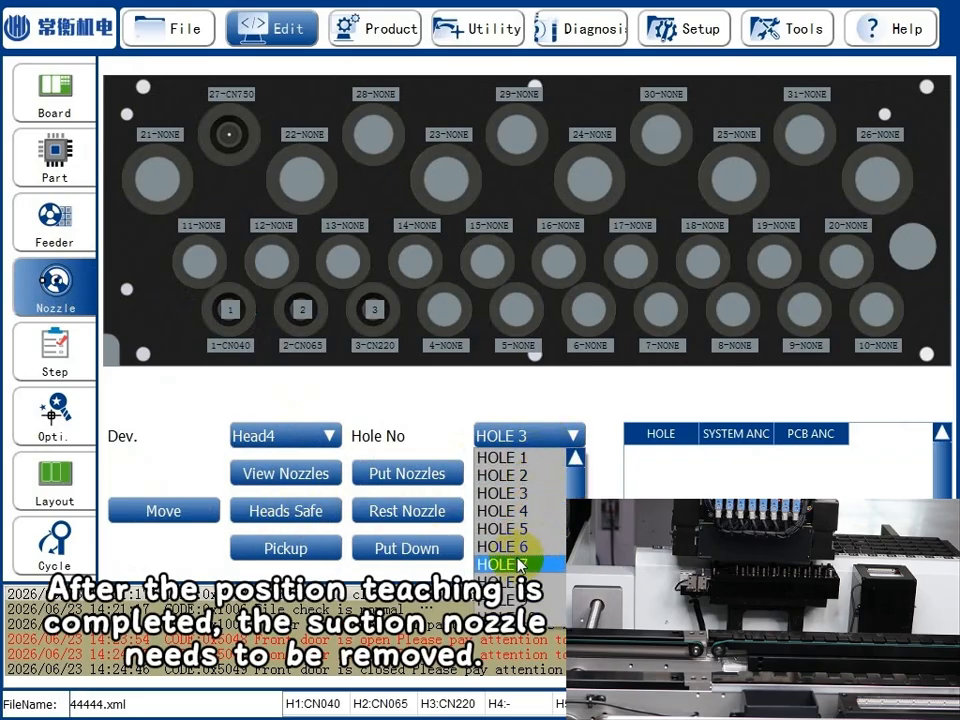
{"action": "scroll", "coordinate": [535, 566], "scroll_direction": "down", "scroll_amount": 4}
{"action": "left_click", "coordinate": [530, 599]}
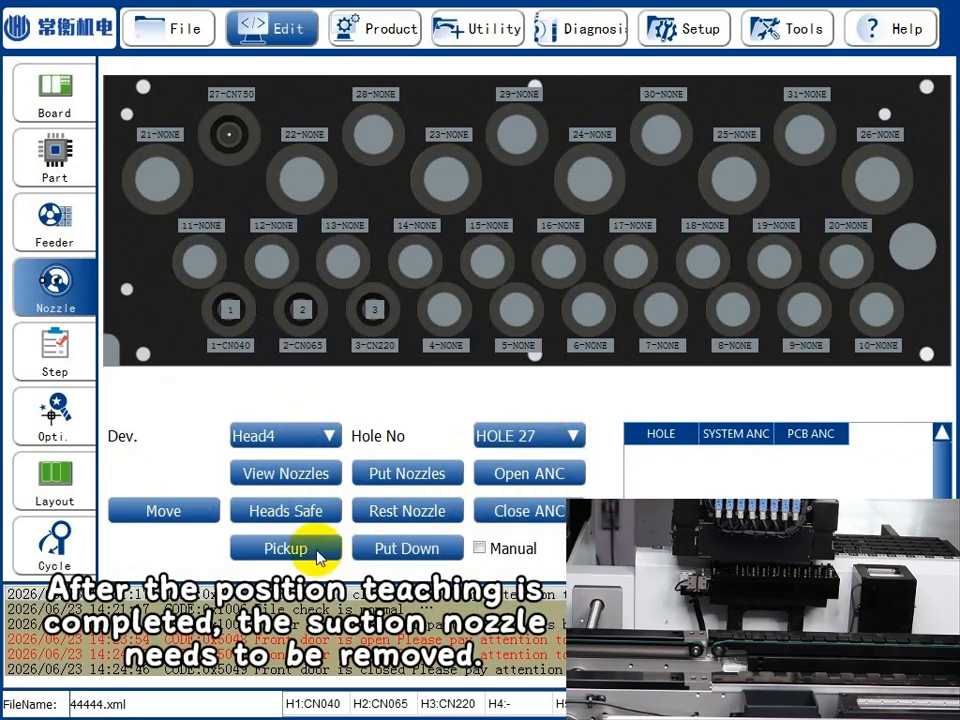
{"action": "left_click", "coordinate": [317, 549]}
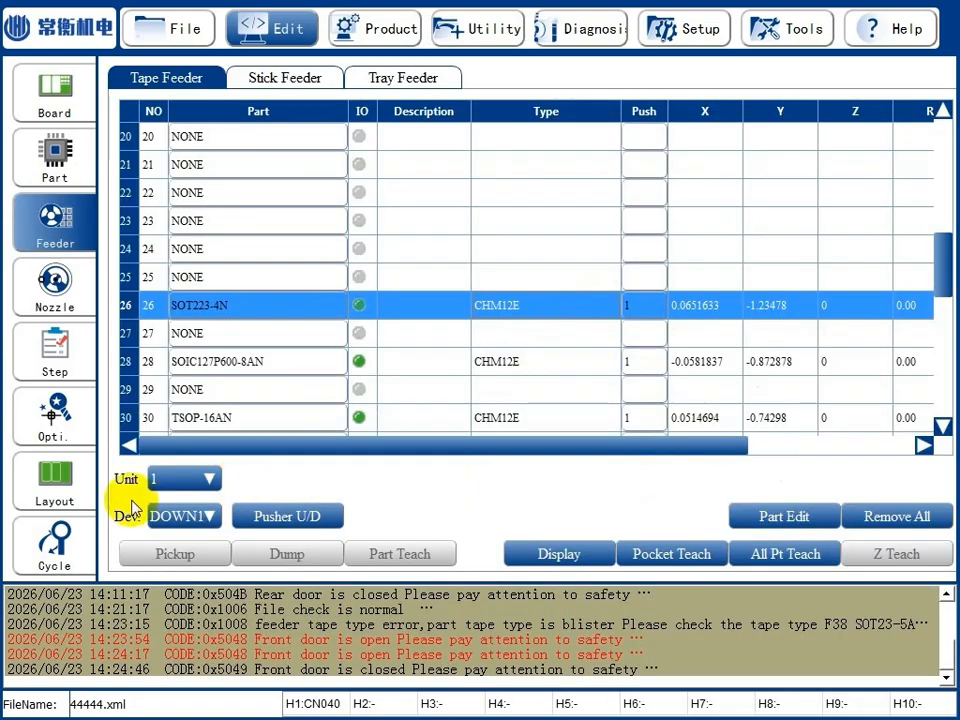
Select Head1 as the device and teach the Z pickup heights of the tape feeders, starting with slot 26 (SOT223-4N).
{"action": "left_click", "coordinate": [179, 516]}
{"action": "left_click", "coordinate": [168, 536]}
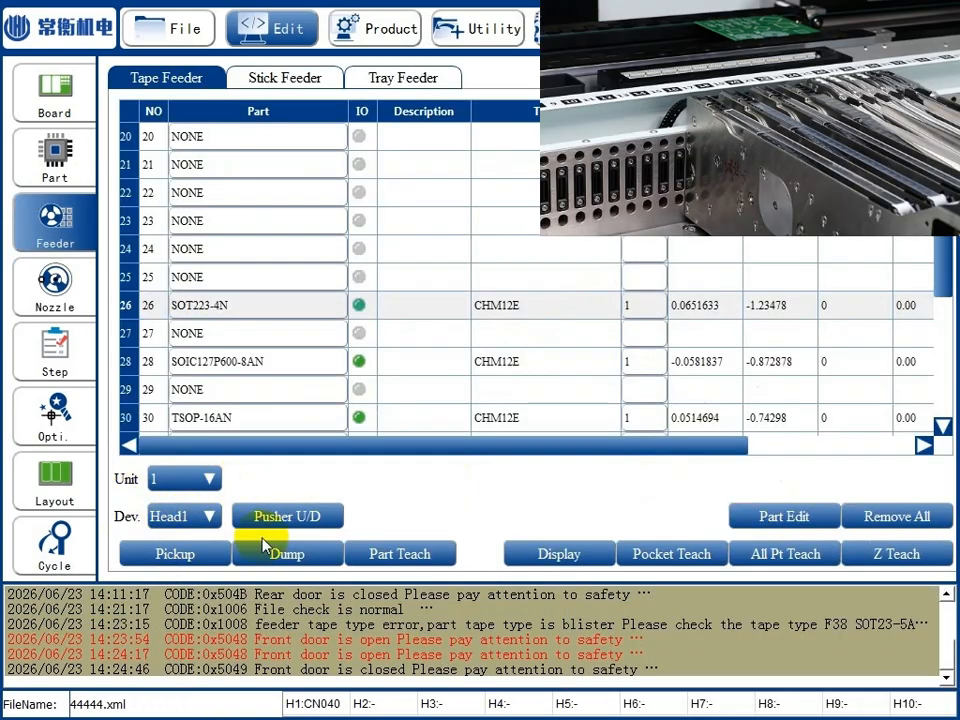
{"action": "left_click", "coordinate": [790, 555]}
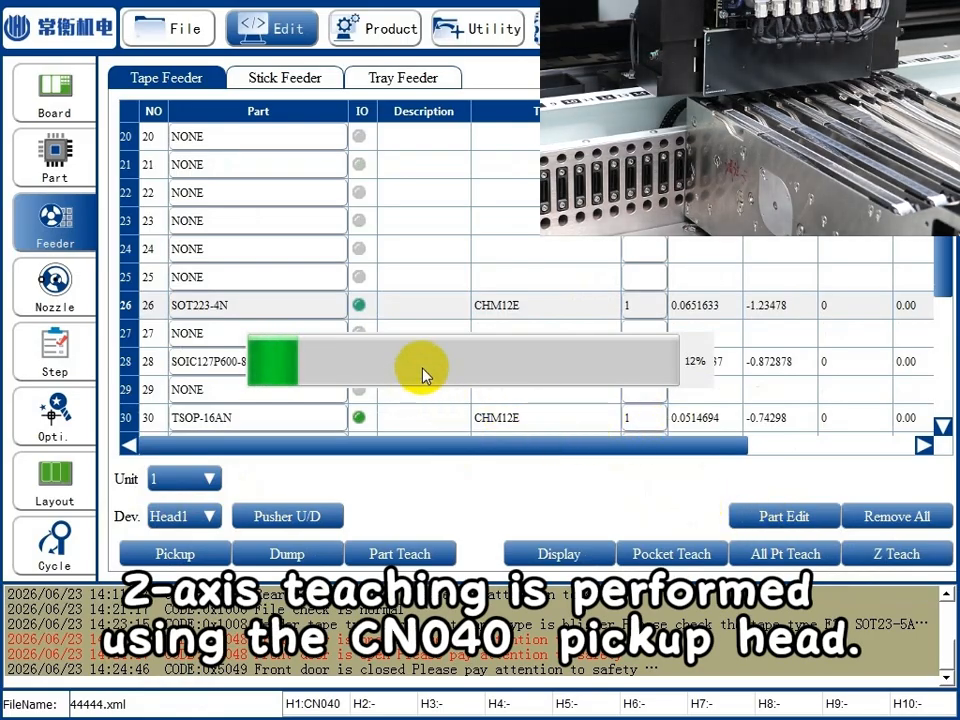
{"action": "left_click", "coordinate": [900, 553]}
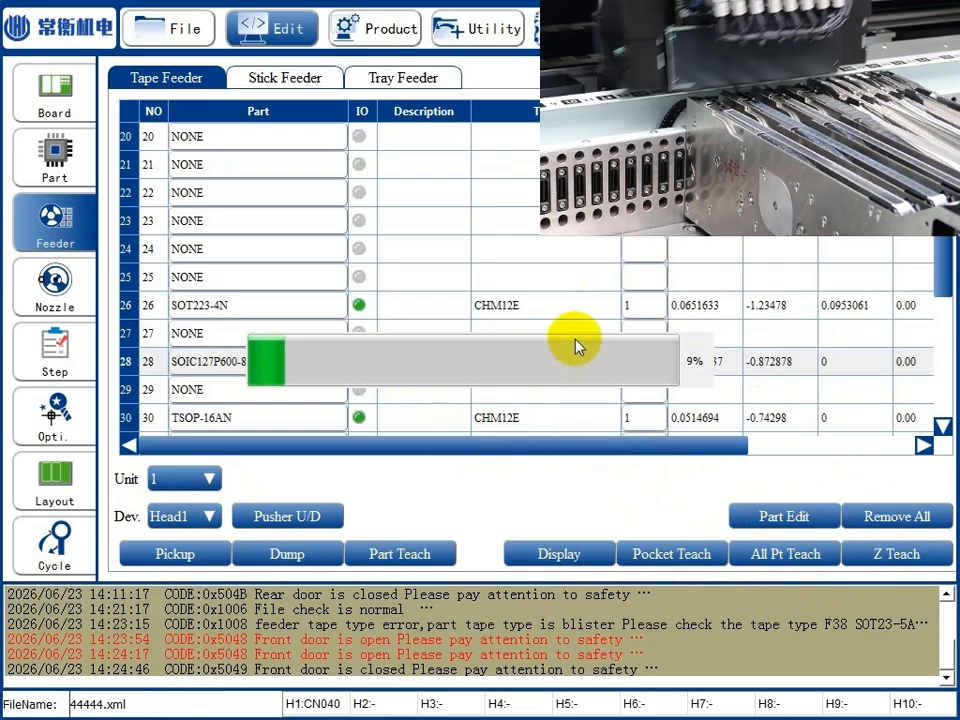
Run Part Teach on SOT23 from slot 39 using Head2, saving the measured size and dumping the component.
{"action": "left_click", "coordinate": [192, 518]}
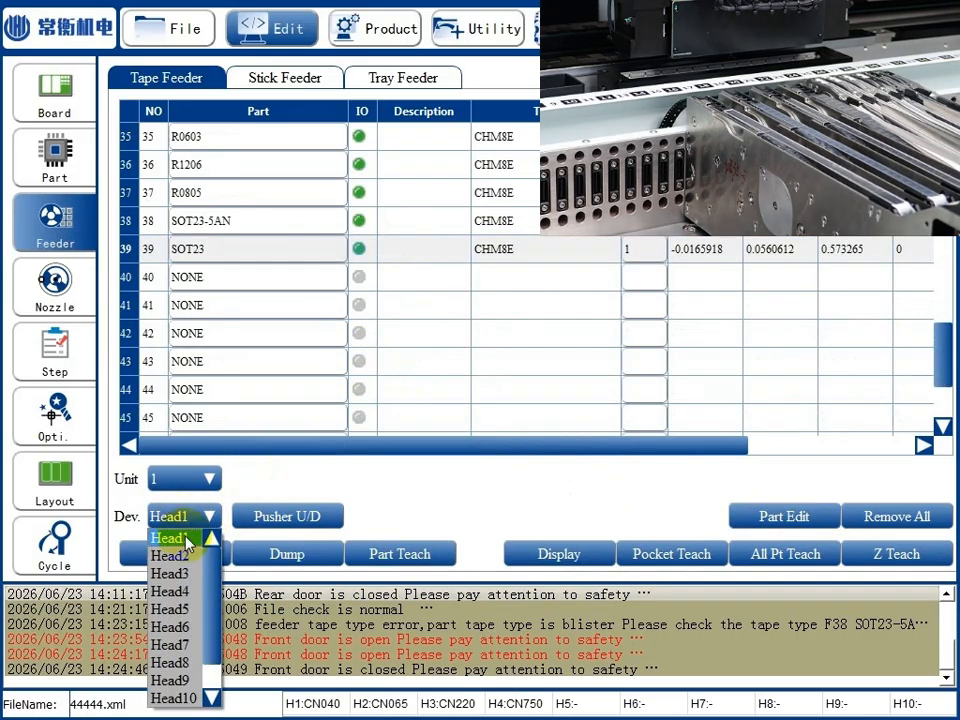
{"action": "left_click", "coordinate": [183, 557]}
{"action": "left_click", "coordinate": [214, 555]}
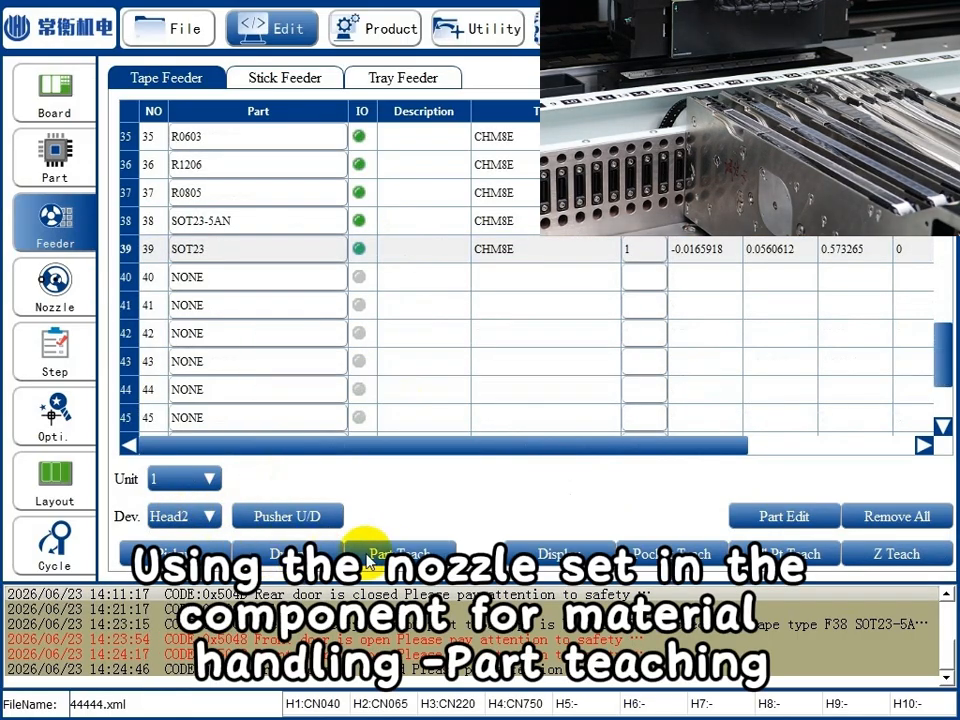
{"action": "left_click", "coordinate": [395, 550]}
{"action": "left_click", "coordinate": [765, 288]}
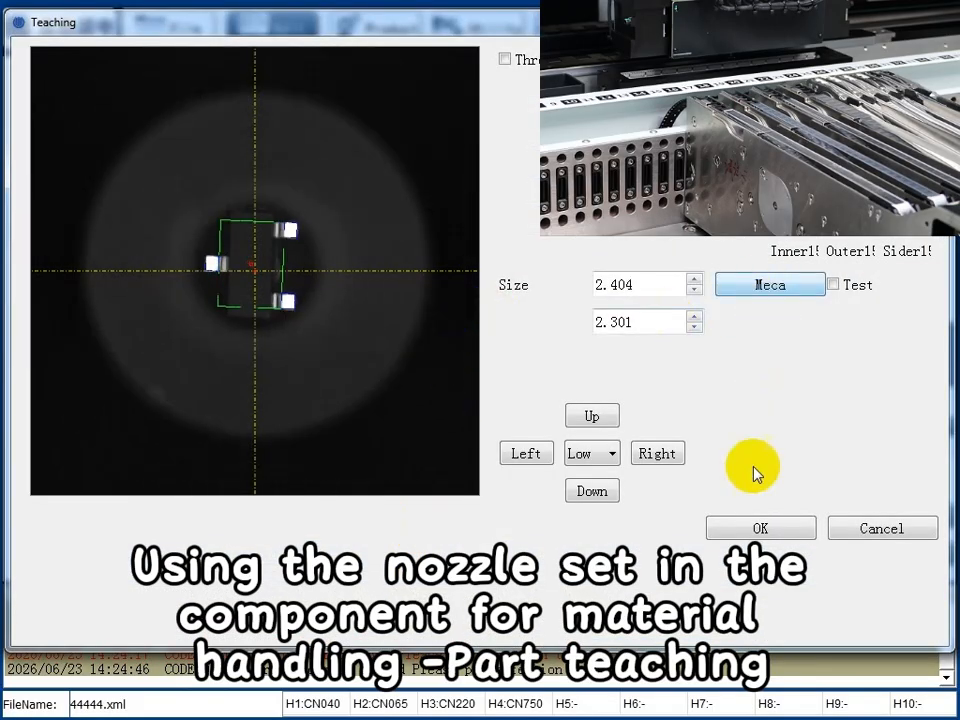
{"action": "left_click", "coordinate": [758, 527]}
{"action": "left_click", "coordinate": [300, 553]}
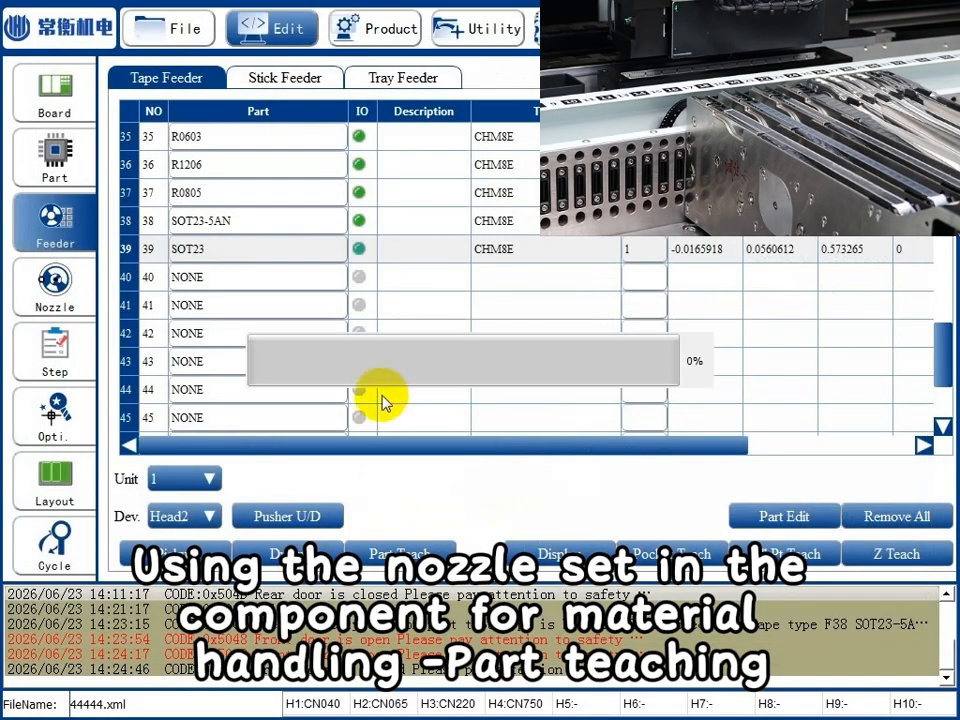
Pick up SOT23-5AN from slot 38 with Head2 and save its measured size in Part Teach.
{"action": "scroll", "coordinate": [380, 394], "scroll_direction": "up", "scroll_amount": 1}
{"action": "left_click", "coordinate": [388, 303]}
{"action": "left_click", "coordinate": [258, 517]}
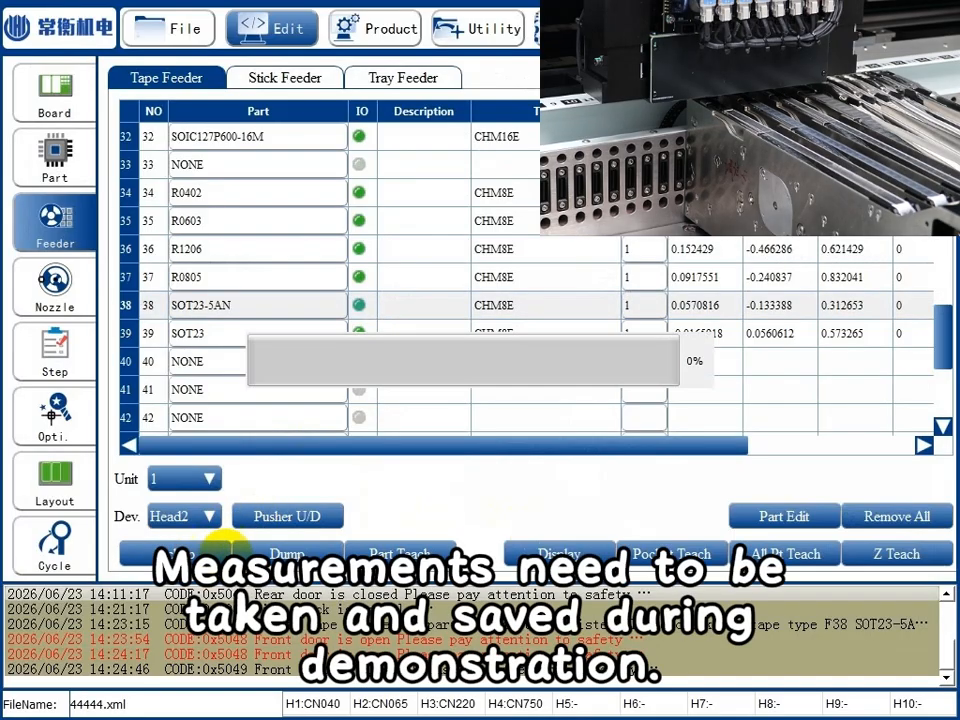
{"action": "left_click", "coordinate": [414, 550]}
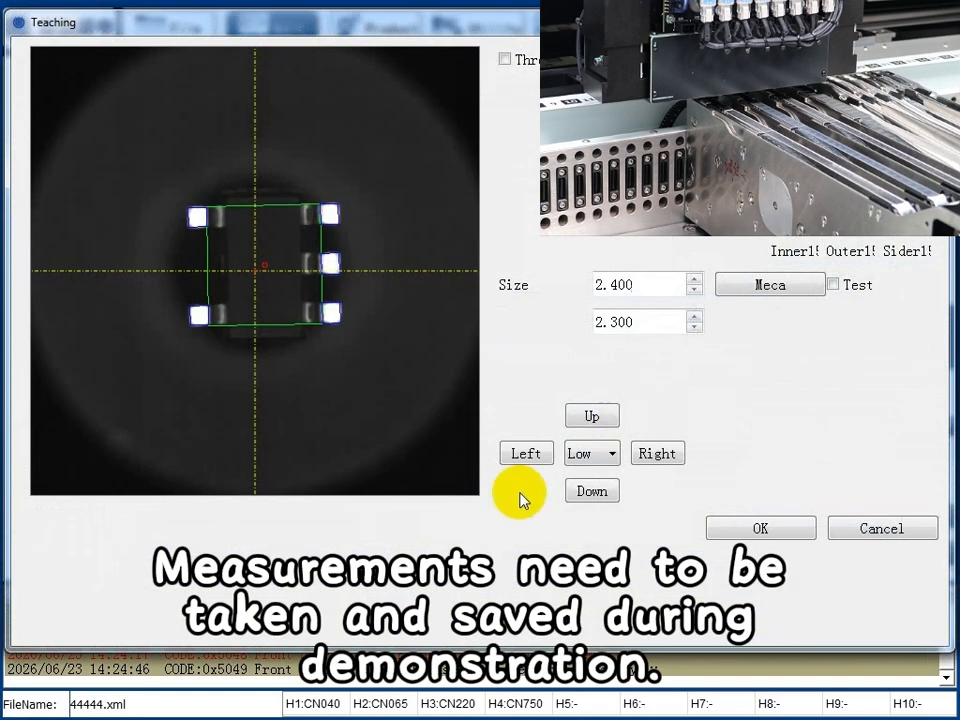
{"action": "left_click", "coordinate": [746, 285]}
{"action": "left_click", "coordinate": [761, 525]}
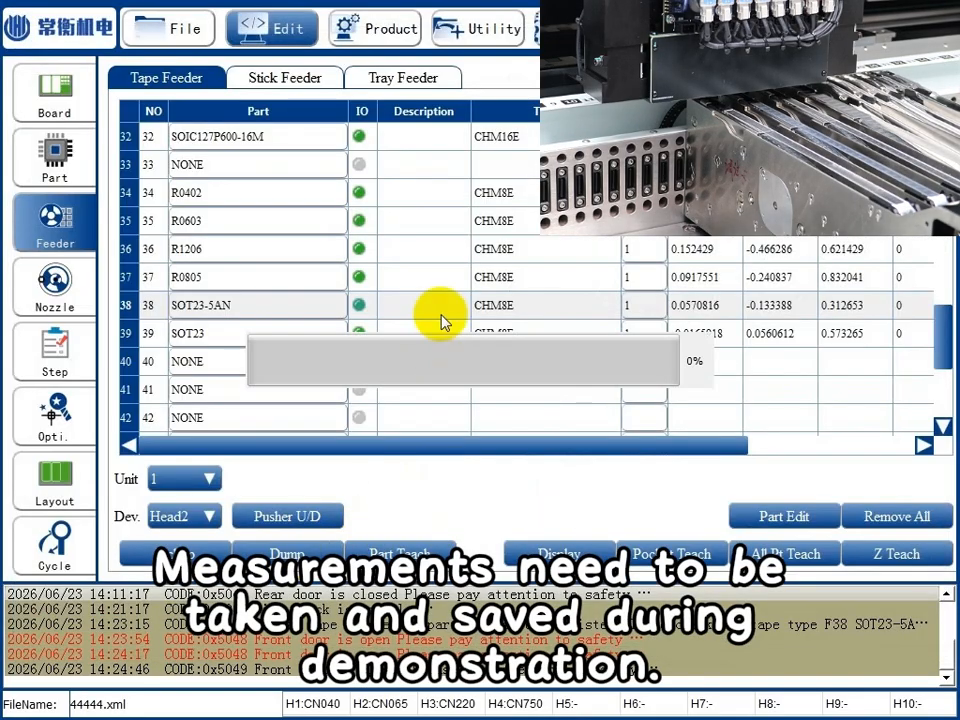
Pick up R0805 from slot 37 with Head2, save its measured size in Part Teach and dump the component.
{"action": "left_click", "coordinate": [420, 274]}
{"action": "left_click", "coordinate": [198, 562]}
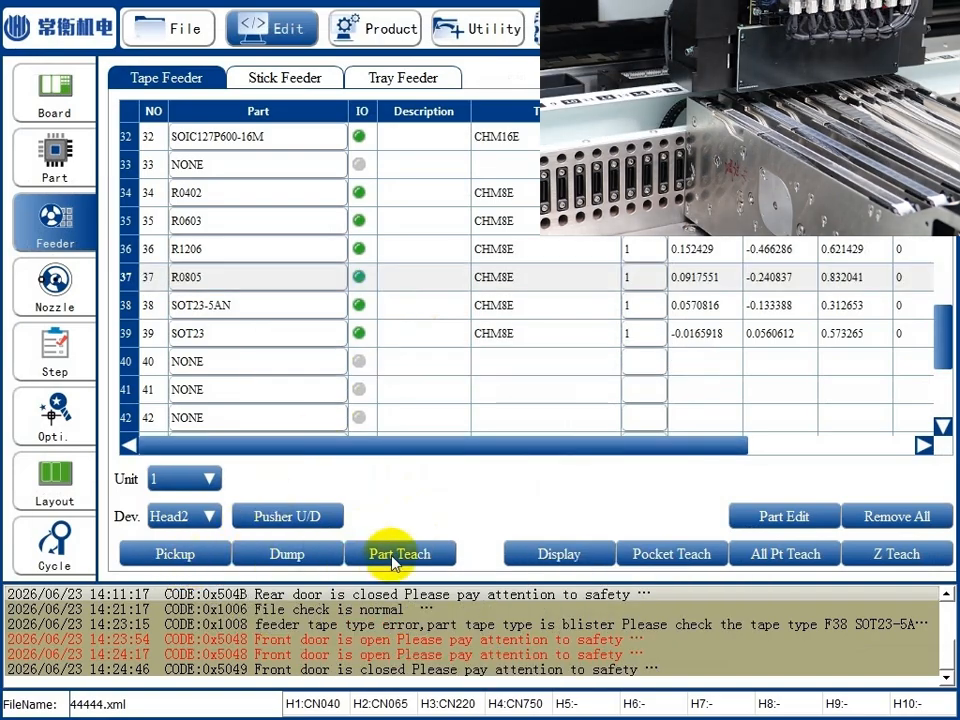
{"action": "left_click", "coordinate": [388, 553]}
{"action": "left_click", "coordinate": [730, 529]}
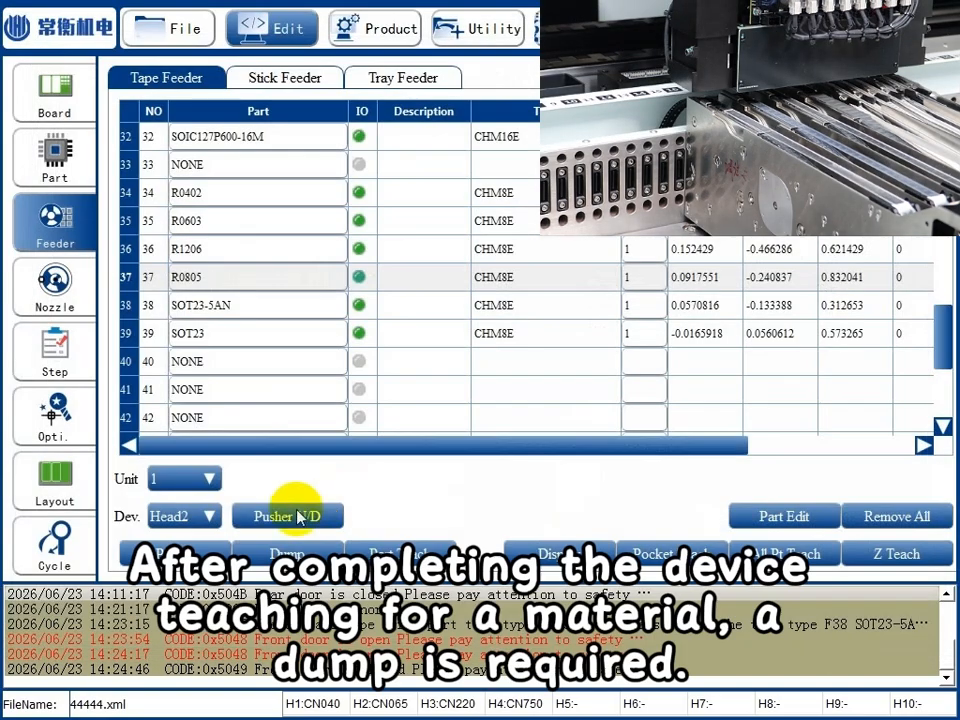
{"action": "left_click", "coordinate": [390, 551]}
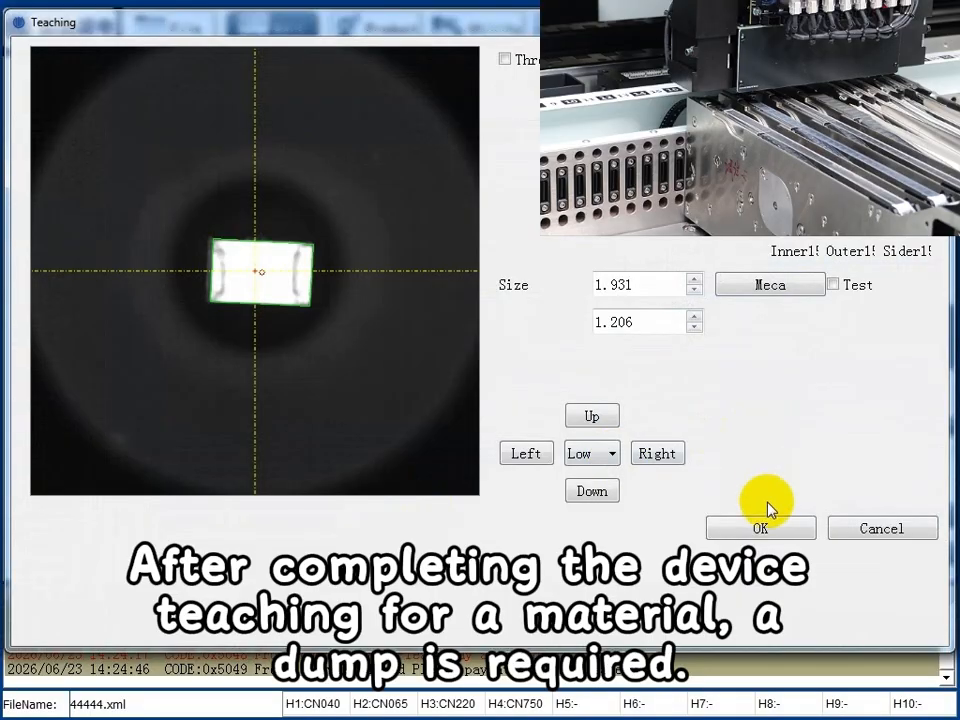
{"action": "left_click", "coordinate": [764, 526]}
{"action": "left_click", "coordinate": [316, 551]}
Run Part Teach on R1206 from slot 36, measure and save its size, recheck the recognition and dump the component.
{"action": "left_click", "coordinate": [420, 252]}
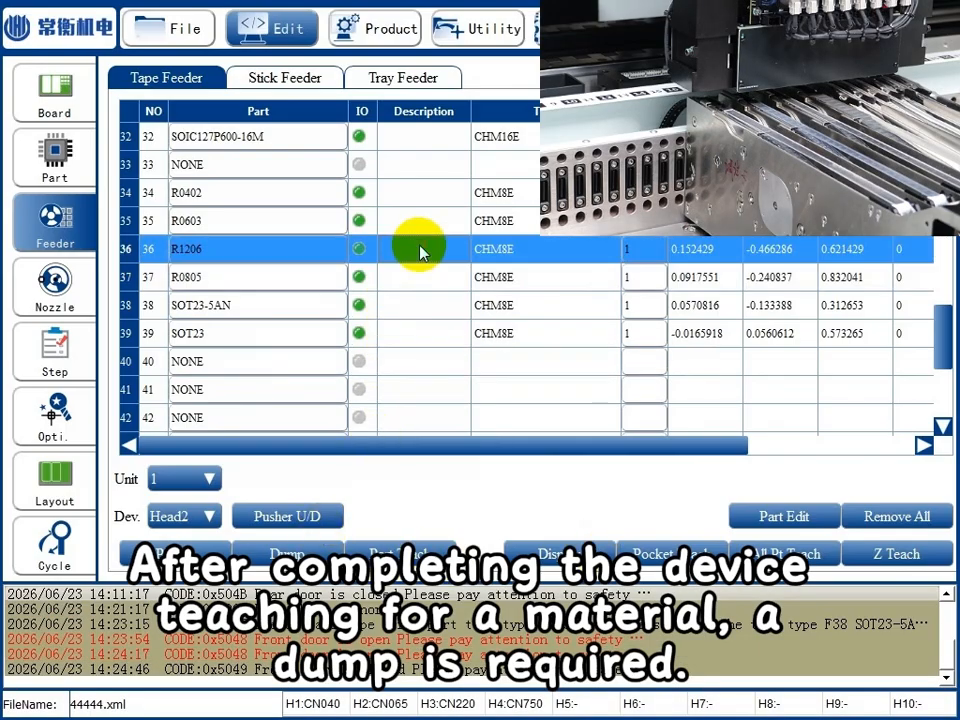
{"action": "left_click", "coordinate": [390, 552]}
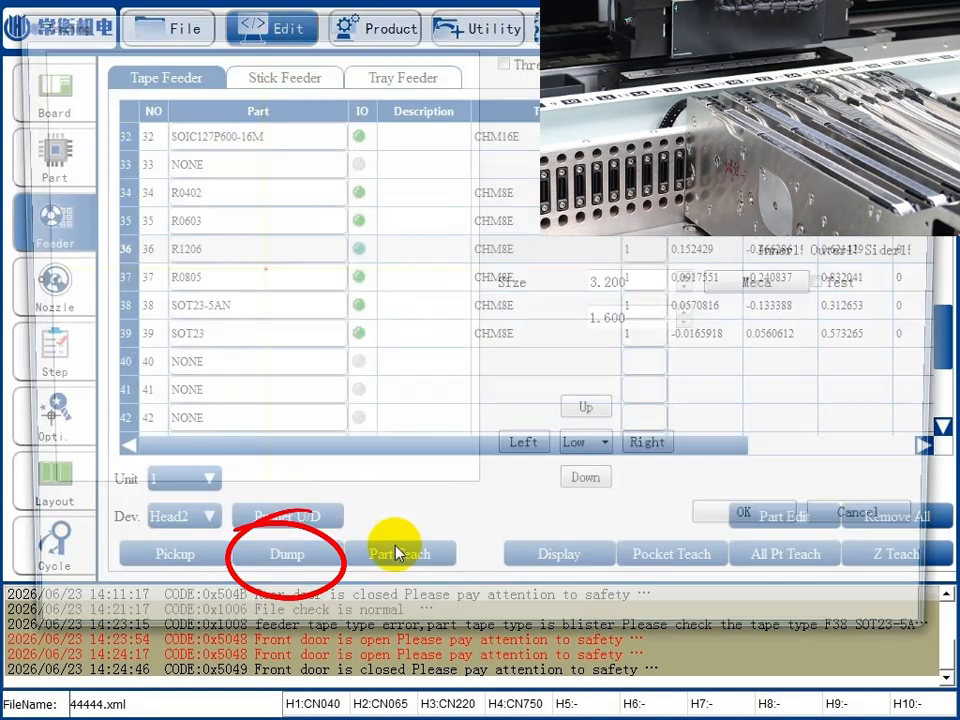
{"action": "left_click", "coordinate": [797, 292]}
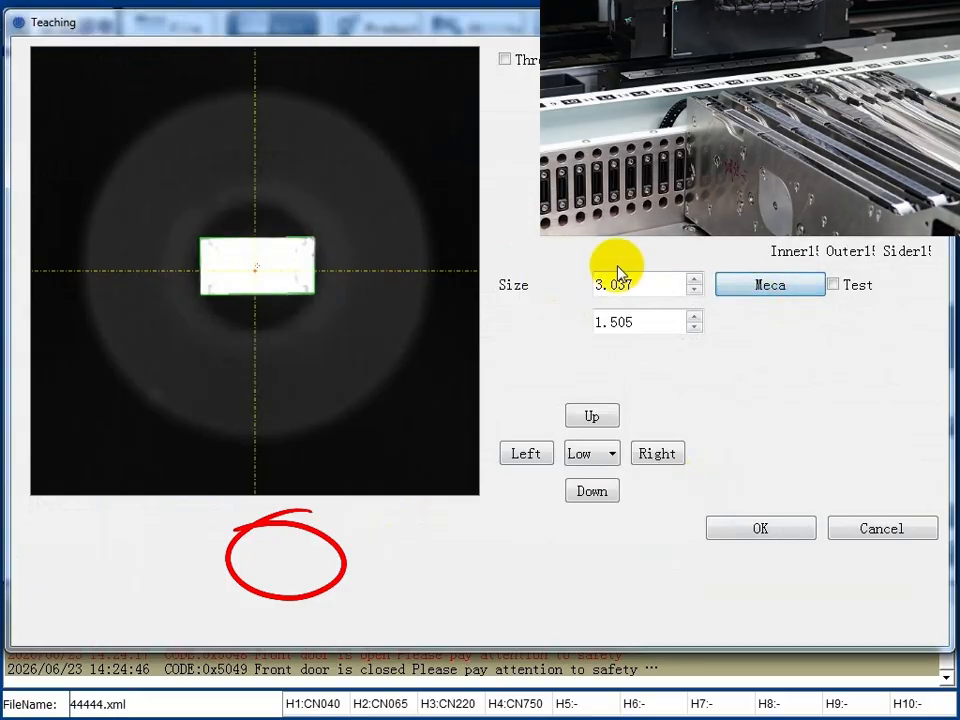
{"action": "left_click", "coordinate": [752, 527]}
{"action": "left_click", "coordinate": [408, 552]}
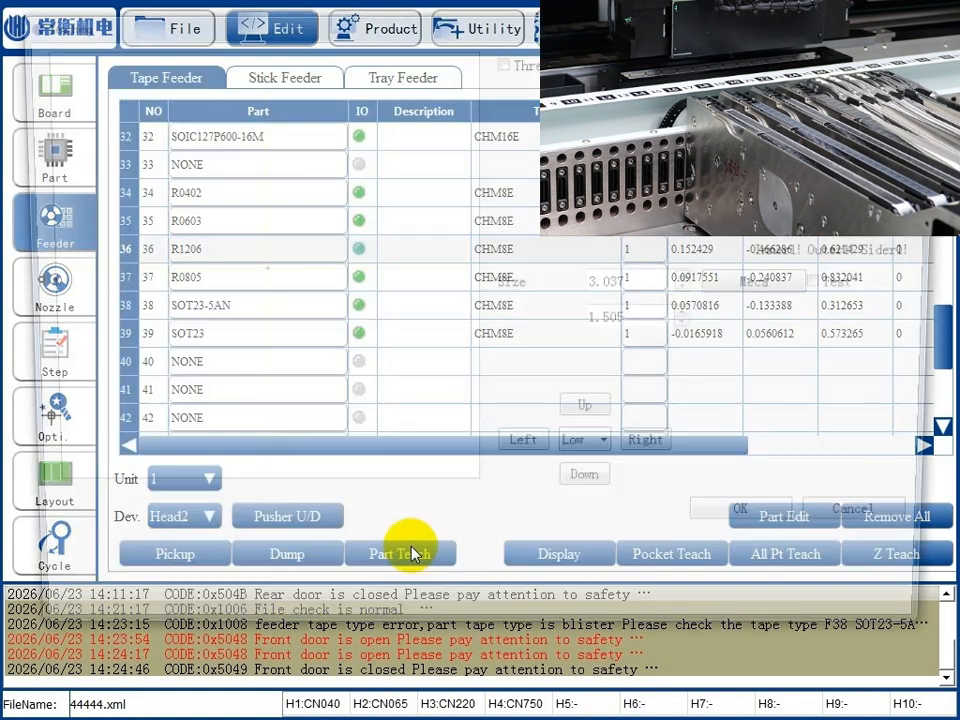
{"action": "left_click", "coordinate": [763, 528]}
{"action": "left_click", "coordinate": [305, 553]}
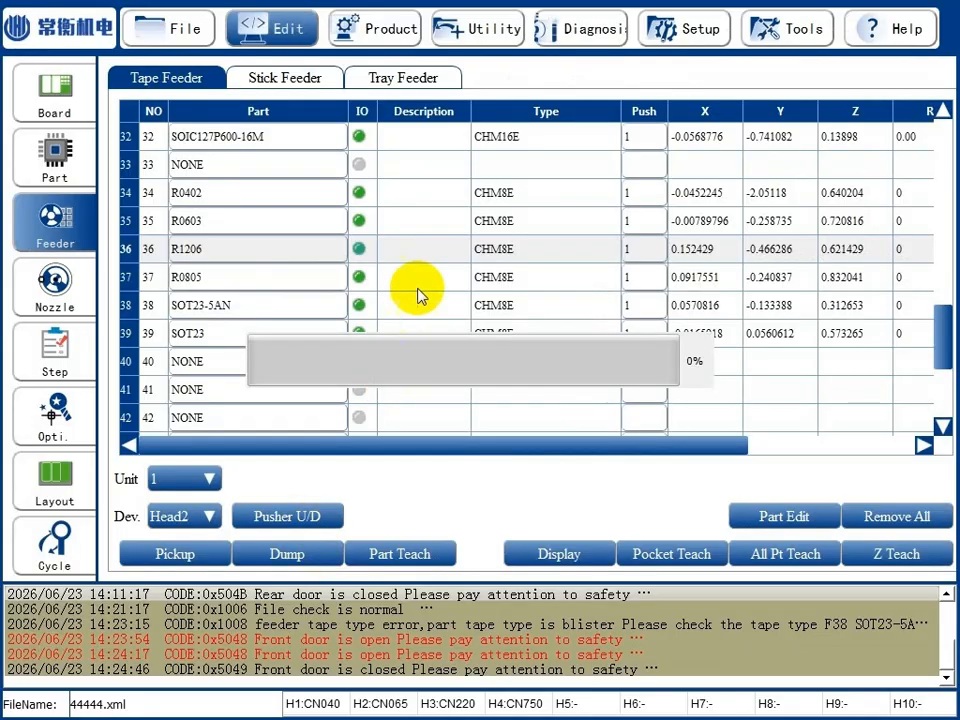
Check the Common Data of SOIC127P600-16M in slot 32 for its nozzle model and select Head3 as the device.
{"action": "left_click", "coordinate": [784, 516]}
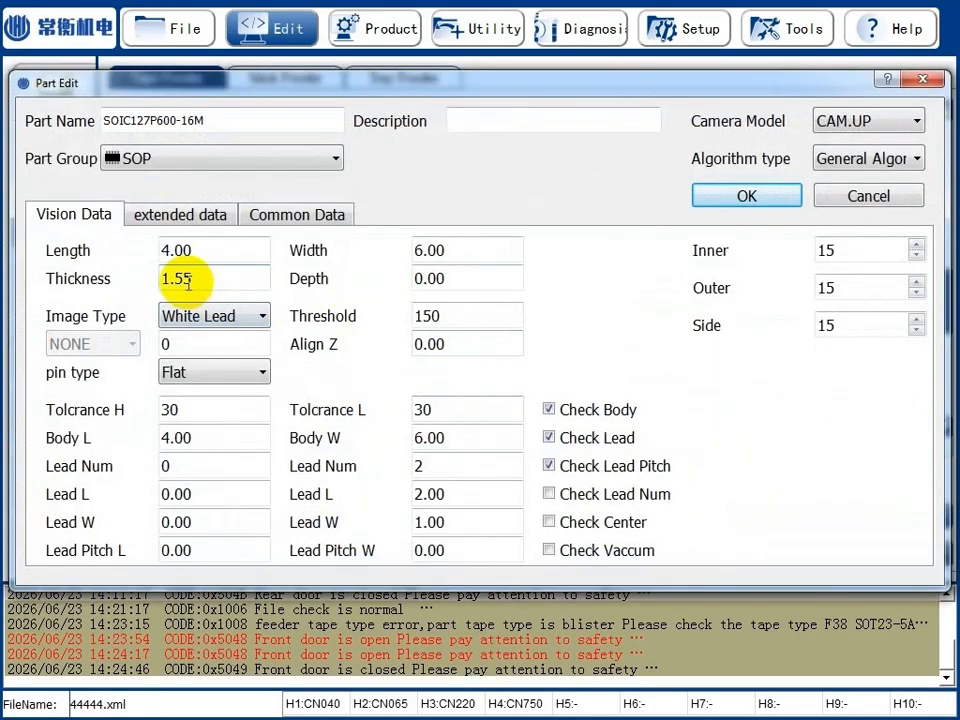
{"action": "left_click", "coordinate": [287, 216]}
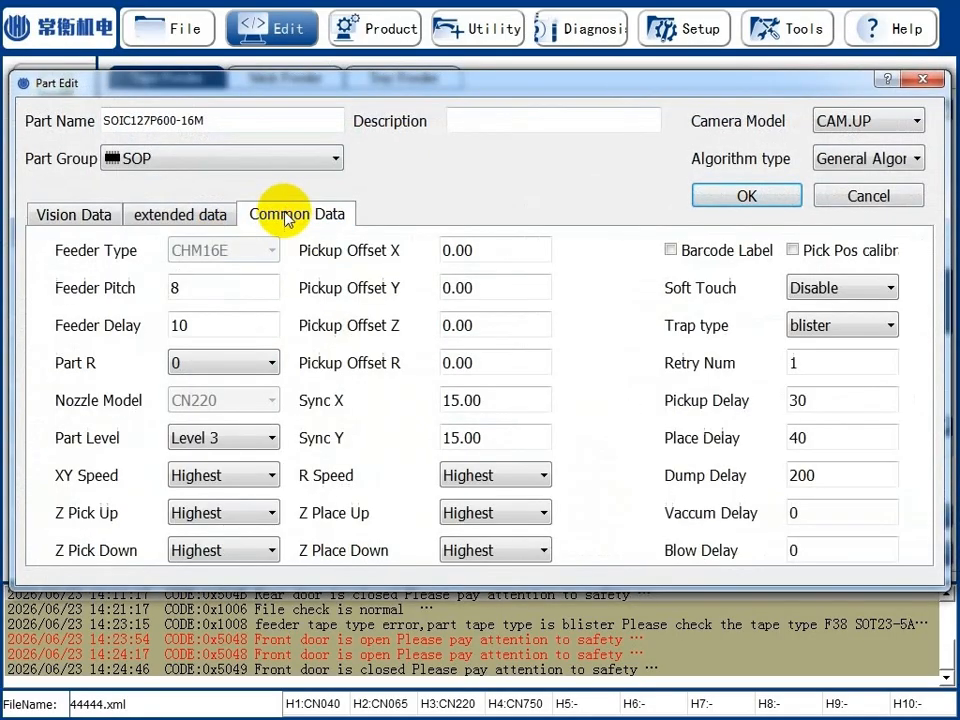
{"action": "left_click", "coordinate": [765, 196]}
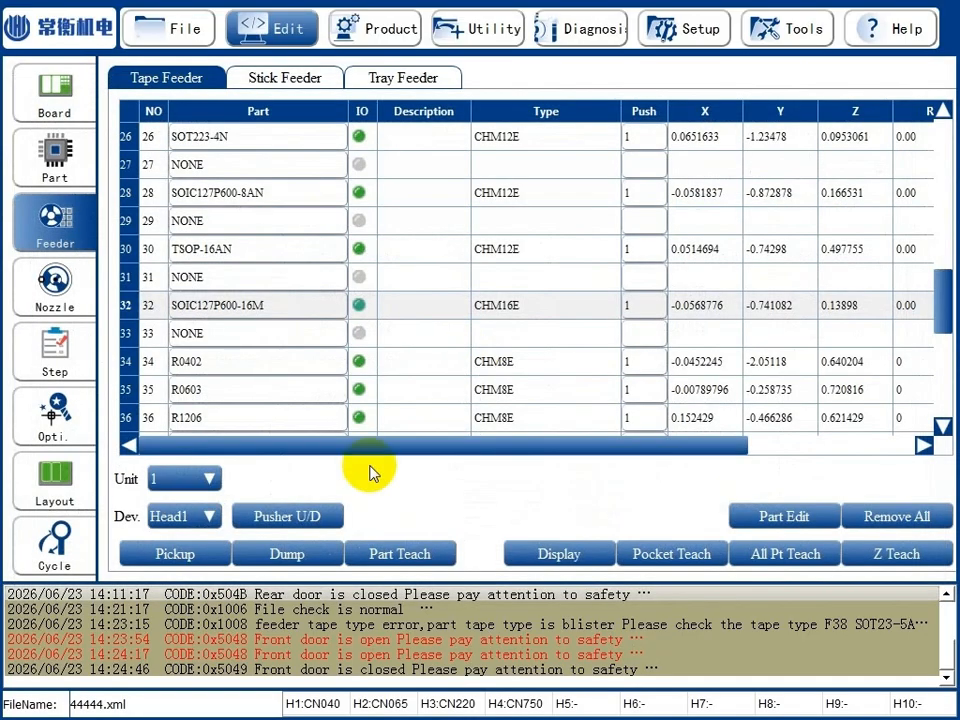
{"action": "left_click", "coordinate": [195, 517]}
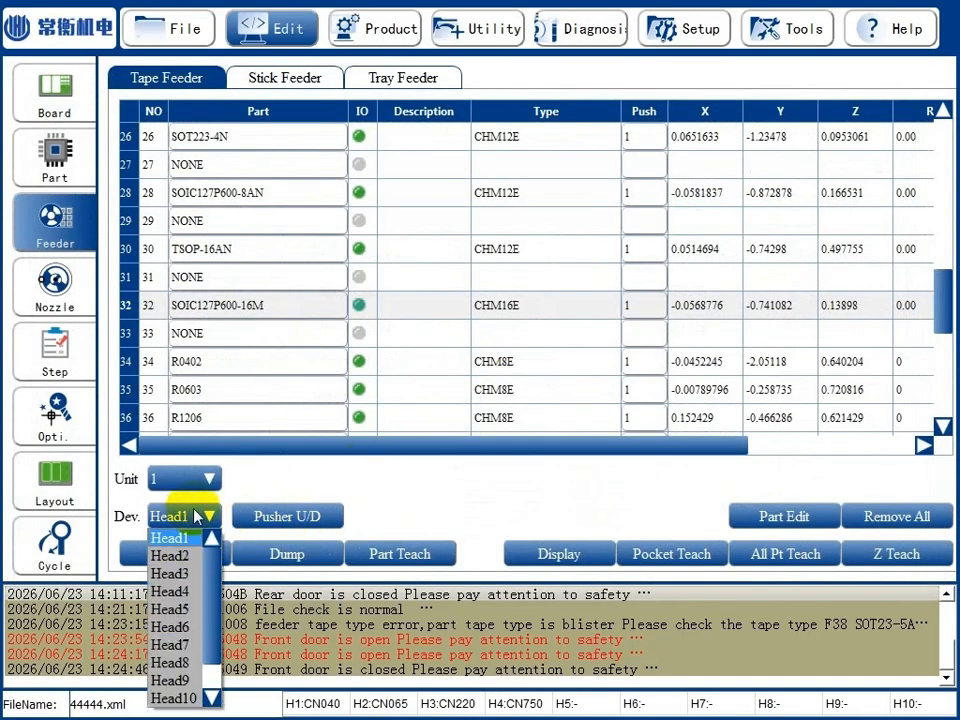
{"action": "left_click", "coordinate": [178, 575]}
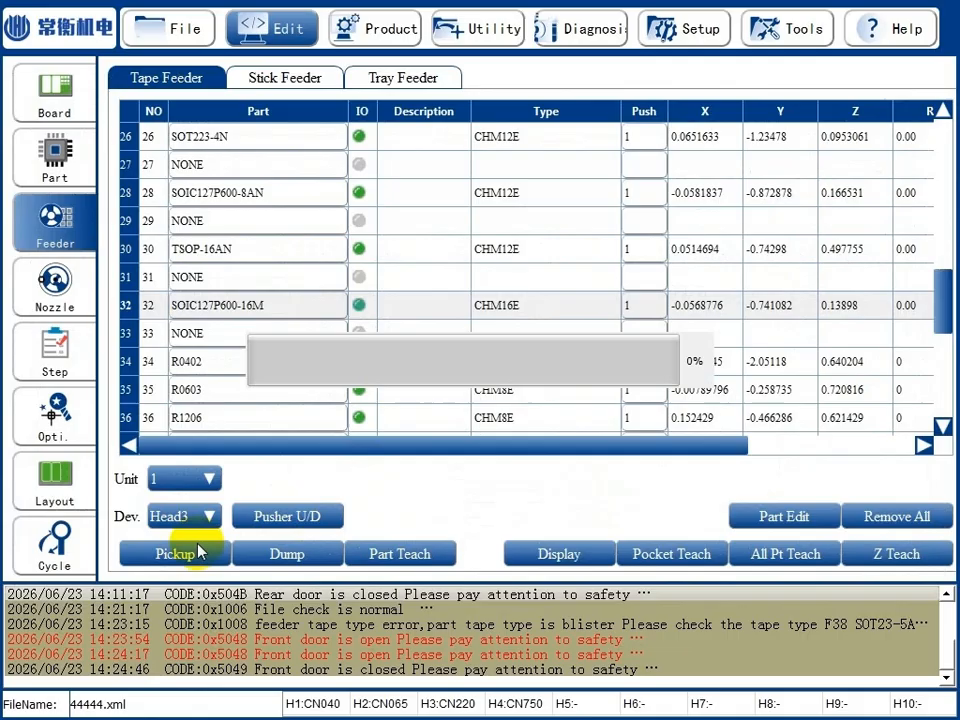
Run Part Teach on SOIC127P600-16M, measure its length and width on the image, and save the length as 10.000.
{"action": "left_click", "coordinate": [401, 553]}
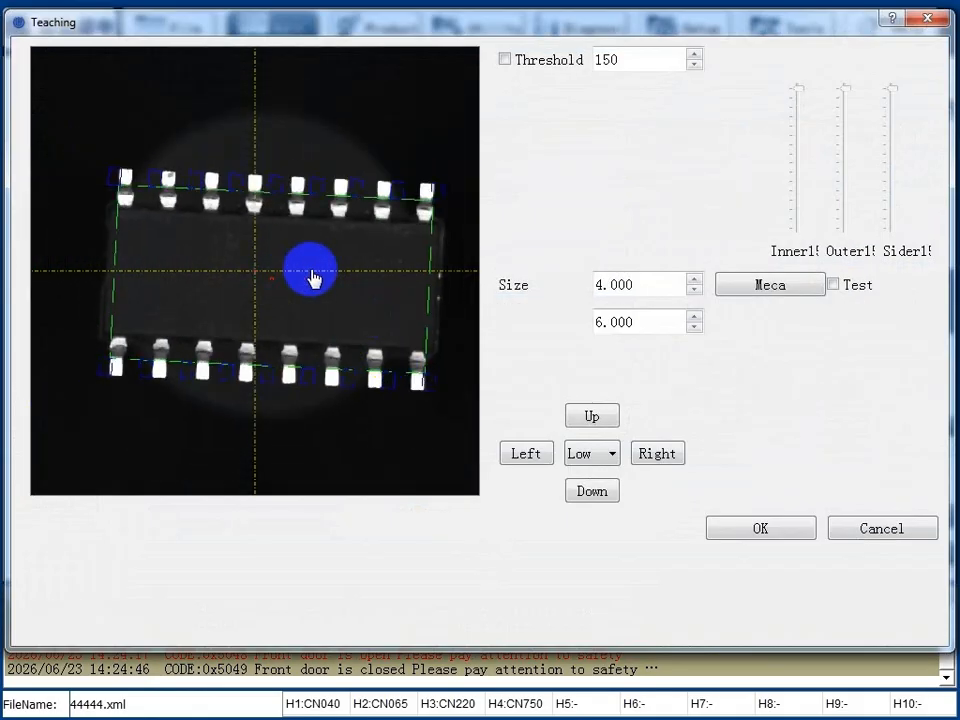
{"action": "mouse_move", "coordinate": [106, 247]}
{"action": "left_mouse_down"}
{"action": "mouse_move", "coordinate": [414, 278]}
{"action": "mouse_move", "coordinate": [441, 268]}
{"action": "left_mouse_up"}
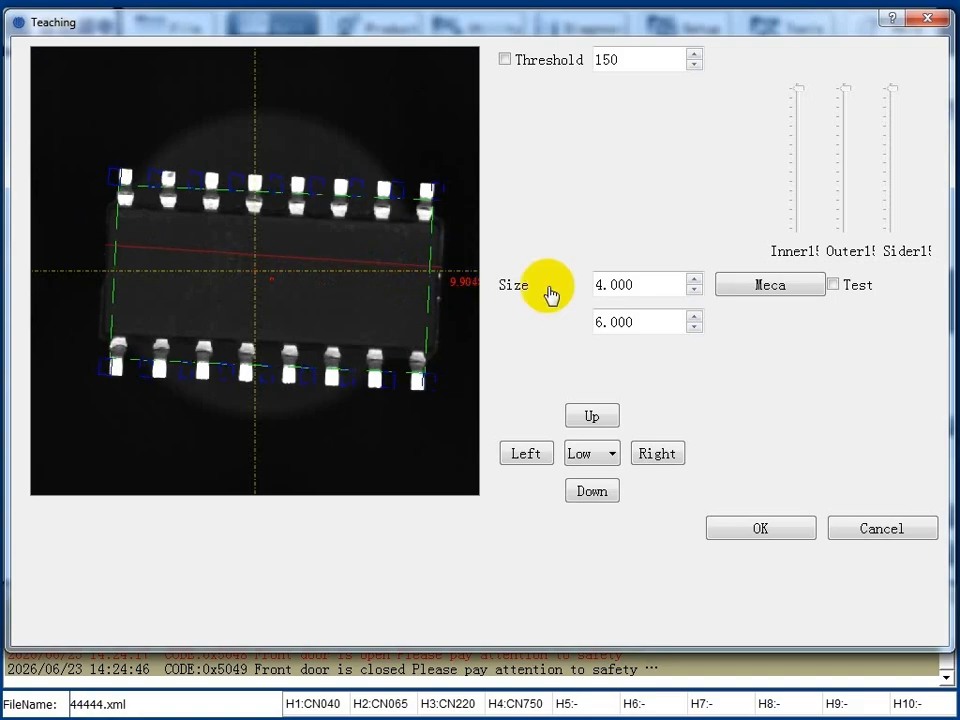
{"action": "left_click_drag", "start_coordinate": [669, 285], "coordinate": [517, 285]}
{"action": "type", "text": "1"}
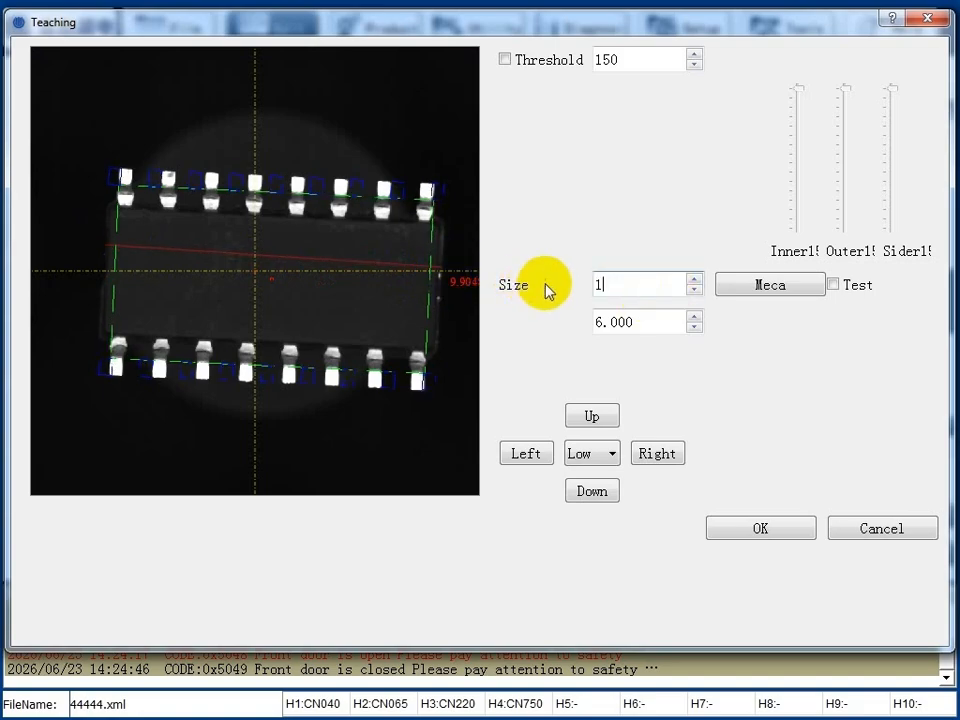
{"action": "type", "text": "0"}
{"action": "left_click_drag", "start_coordinate": [423, 188], "coordinate": [417, 387]}
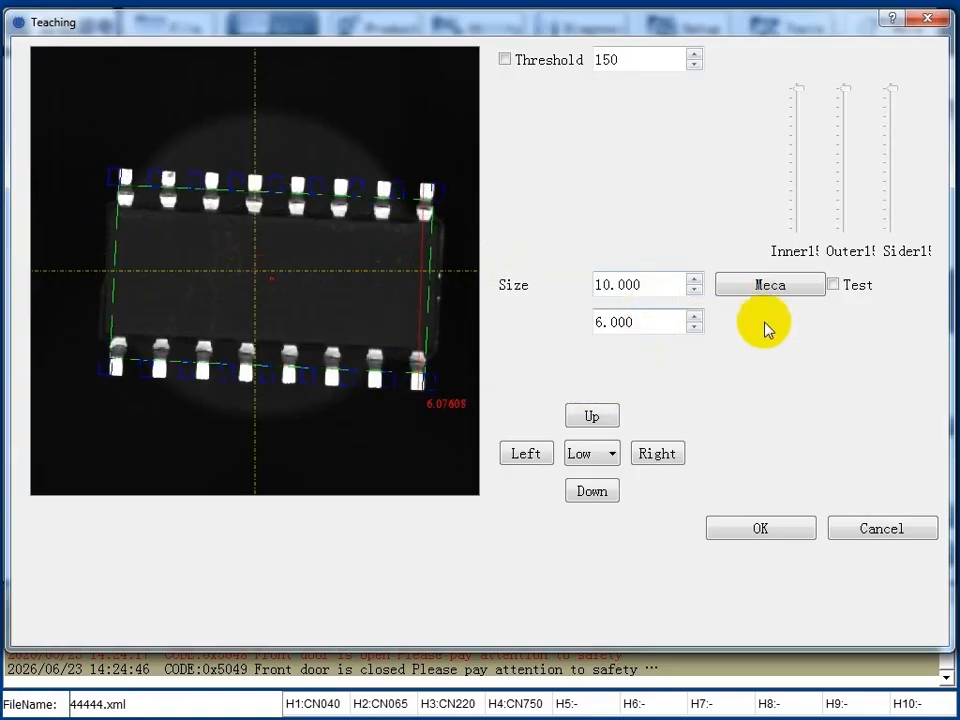
{"action": "left_click", "coordinate": [760, 527]}
Preview the threshold image of SOIC127P600-16M in Part Teach, set the threshold to 195, save it and teach the part again.
{"action": "left_click", "coordinate": [401, 553]}
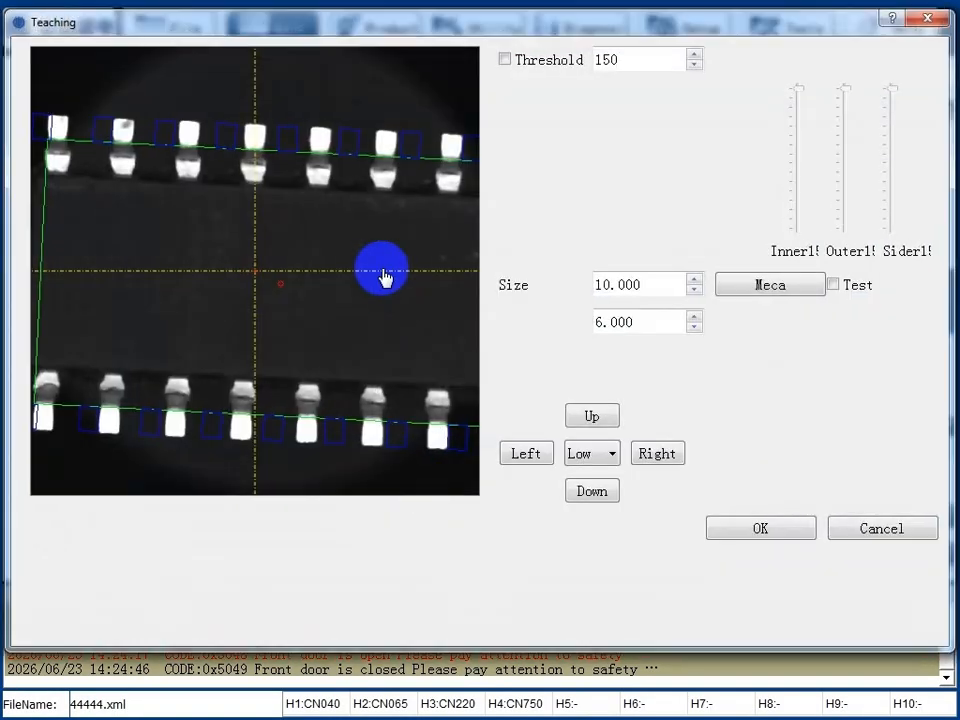
{"action": "left_click", "coordinate": [549, 61]}
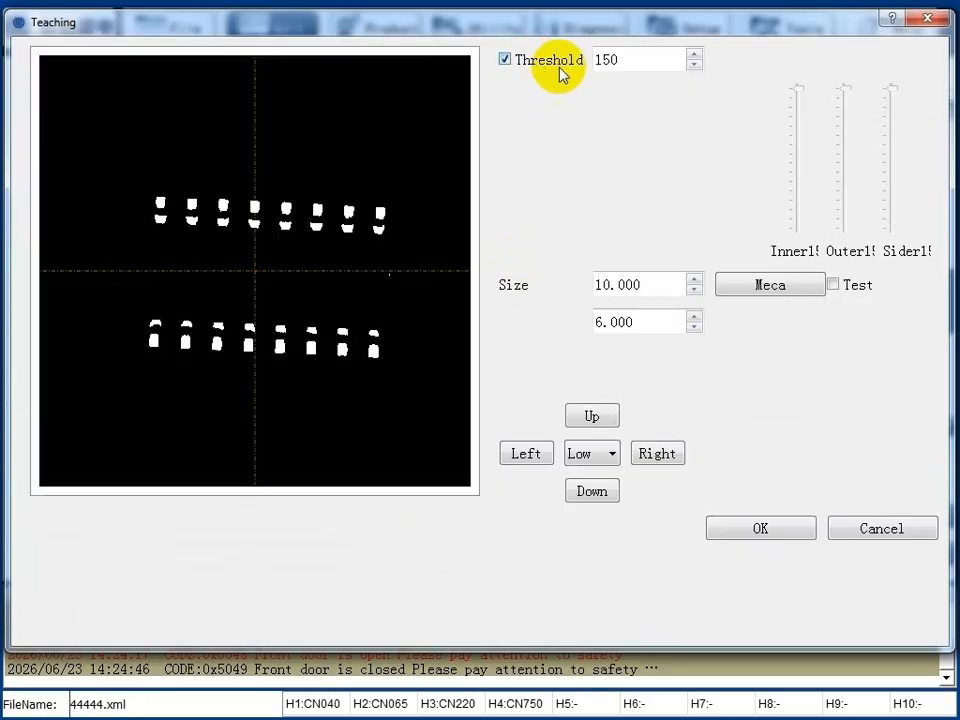
{"action": "left_click", "coordinate": [553, 62]}
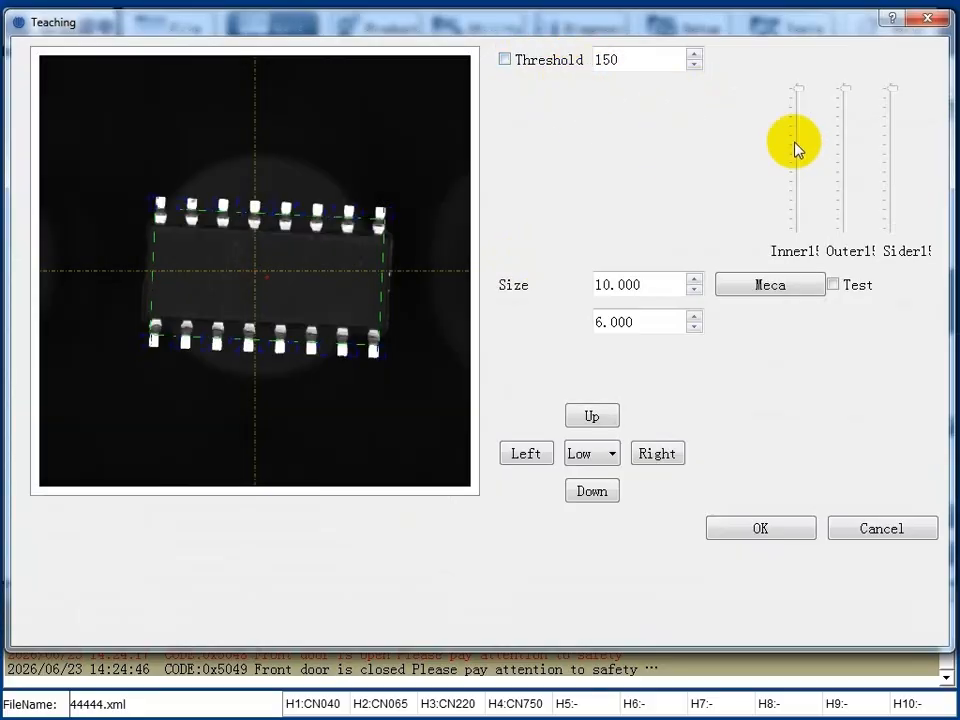
{"action": "left_click", "coordinate": [535, 61]}
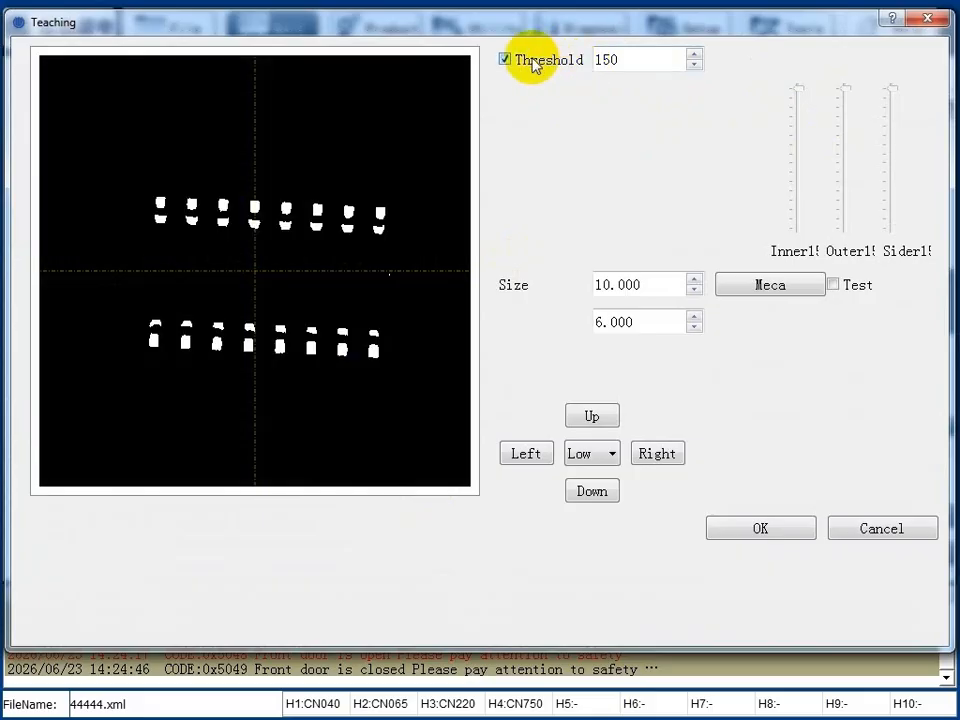
{"action": "scroll", "coordinate": [644, 57], "scroll_direction": "down", "scroll_amount": 3}
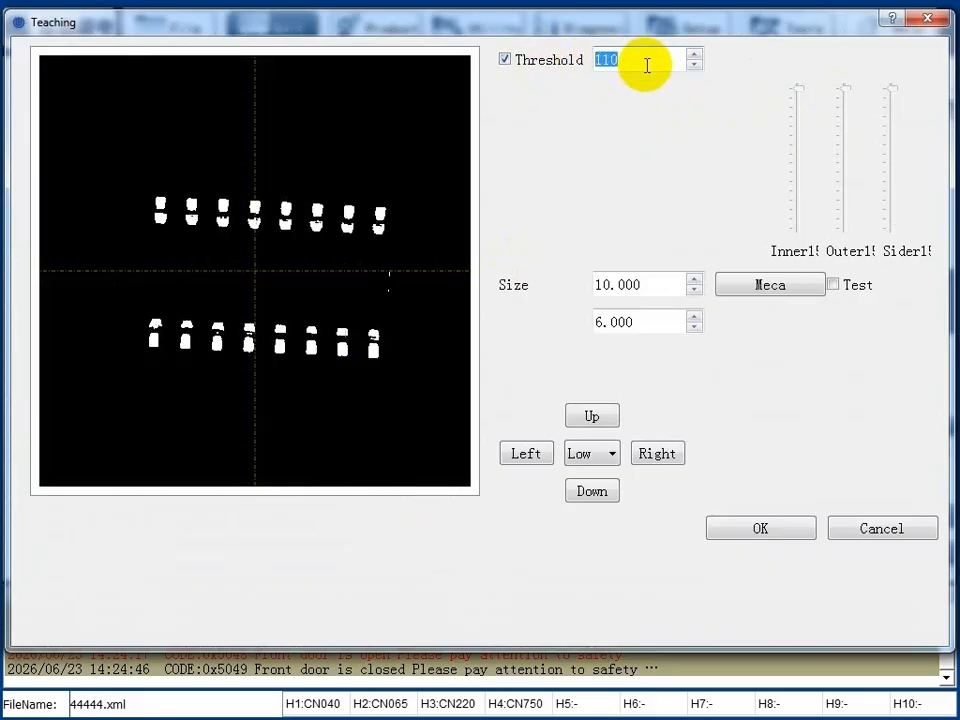
{"action": "scroll", "coordinate": [635, 67], "scroll_direction": "down", "scroll_amount": 2}
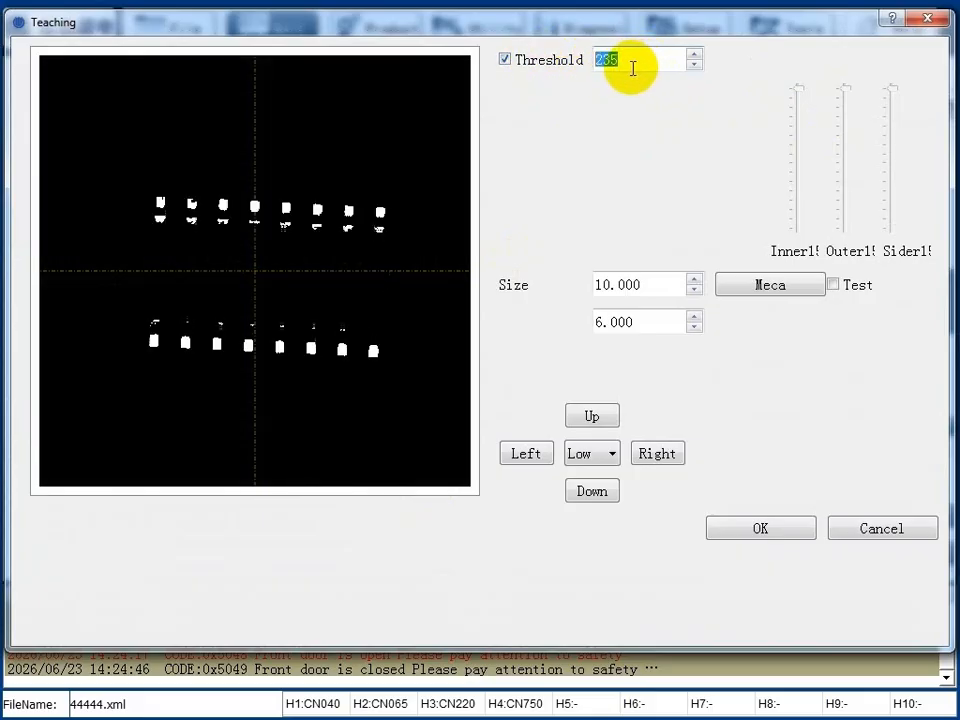
{"action": "scroll", "coordinate": [633, 68], "scroll_direction": "down", "scroll_amount": 1}
{"action": "left_click", "coordinate": [505, 60]}
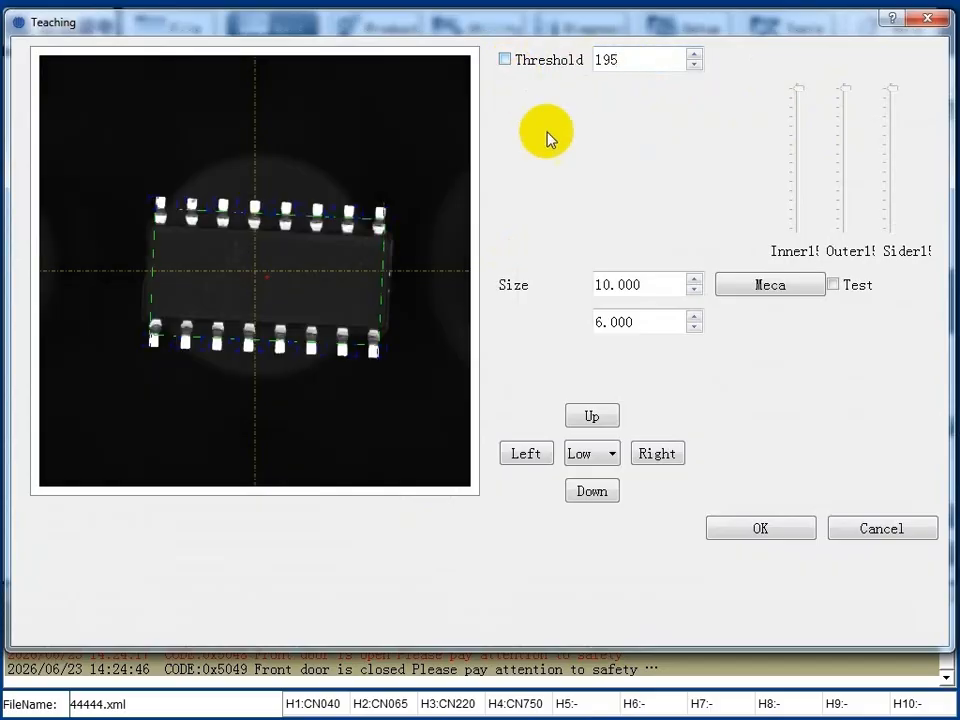
{"action": "left_click", "coordinate": [741, 546]}
{"action": "left_click", "coordinate": [403, 556]}
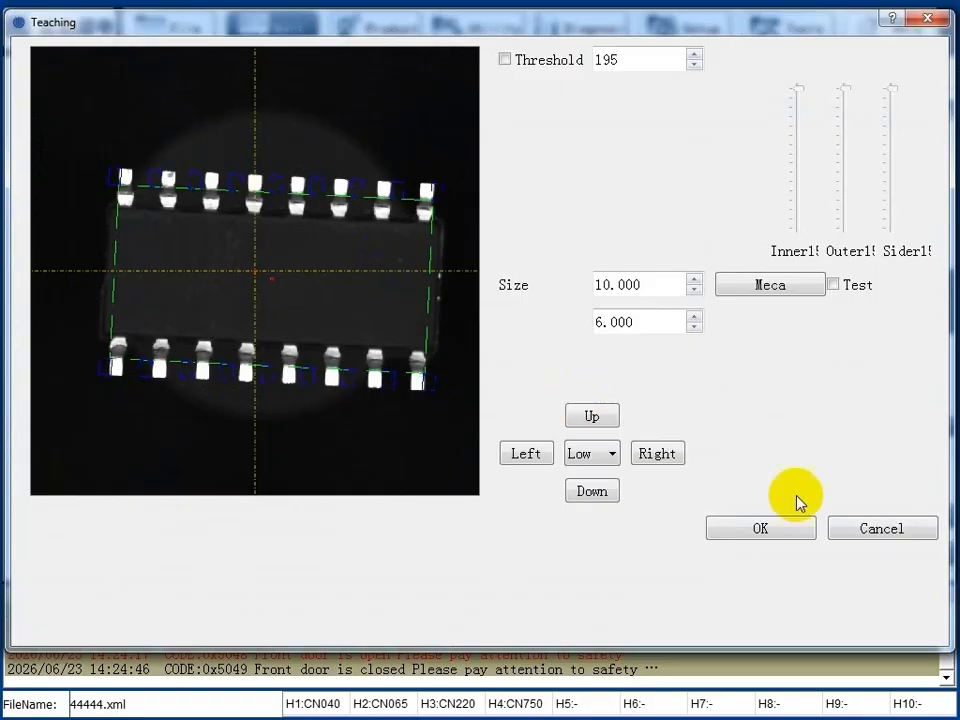
{"action": "left_click", "coordinate": [774, 534]}
Set the Boundary Range of SOIC127P600-16M to 0.50 in its extended data and save the part.
{"action": "left_click", "coordinate": [770, 522]}
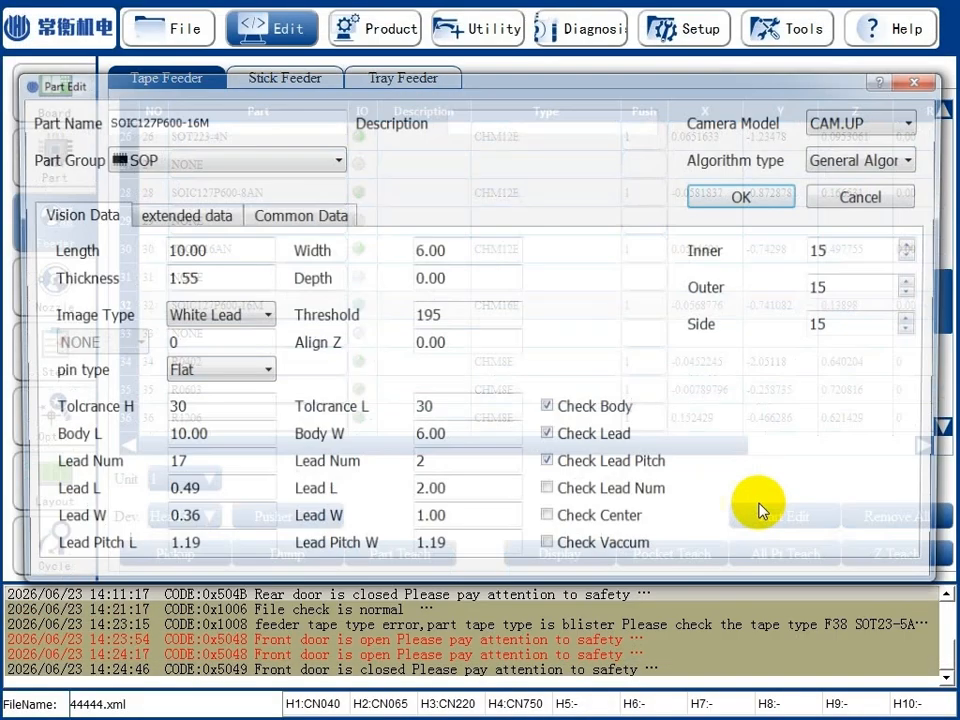
{"action": "left_click", "coordinate": [208, 218]}
{"action": "left_click_drag", "start_coordinate": [220, 257], "coordinate": [110, 248]}
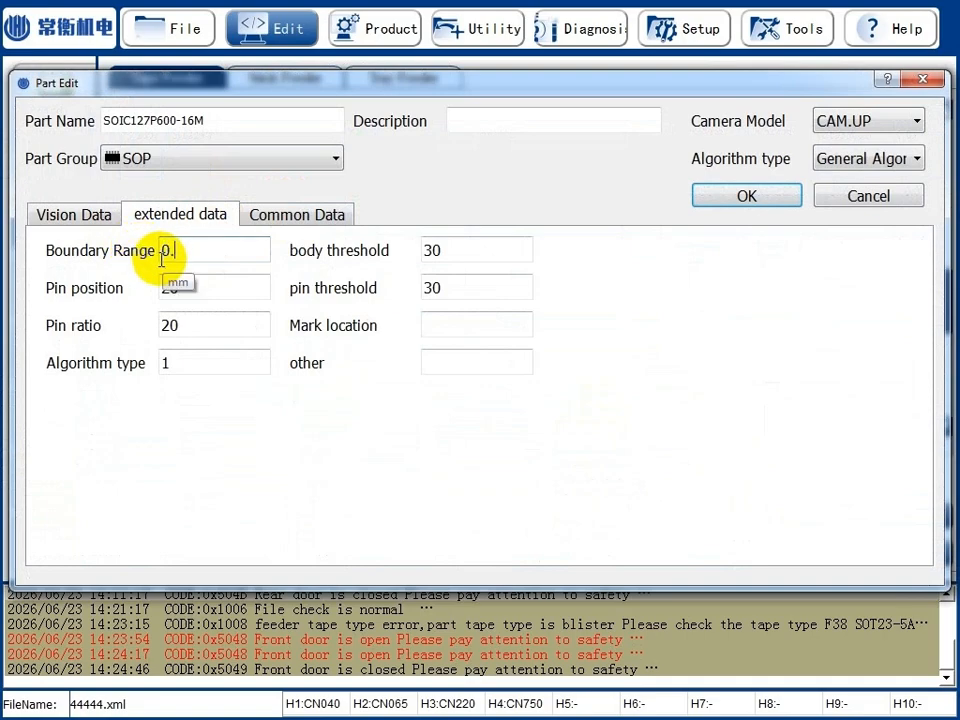
{"action": "left_click", "coordinate": [748, 194]}
Run Part Teach on SOIC127P600-16M twice to check the lead recognition, saving each result.
{"action": "left_click", "coordinate": [413, 555]}
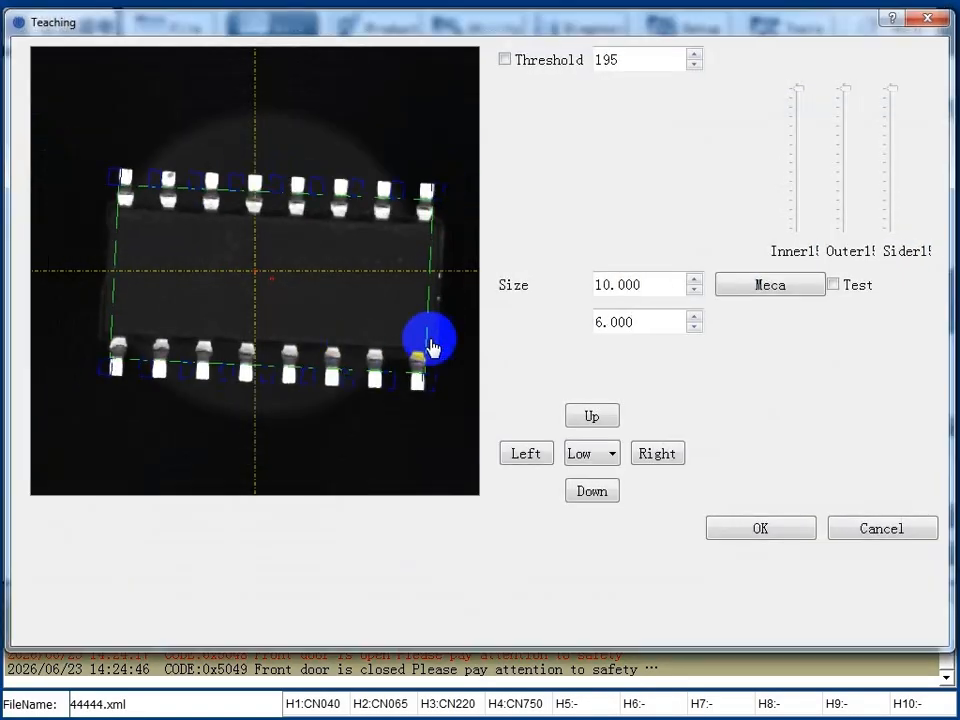
{"action": "left_click", "coordinate": [760, 527]}
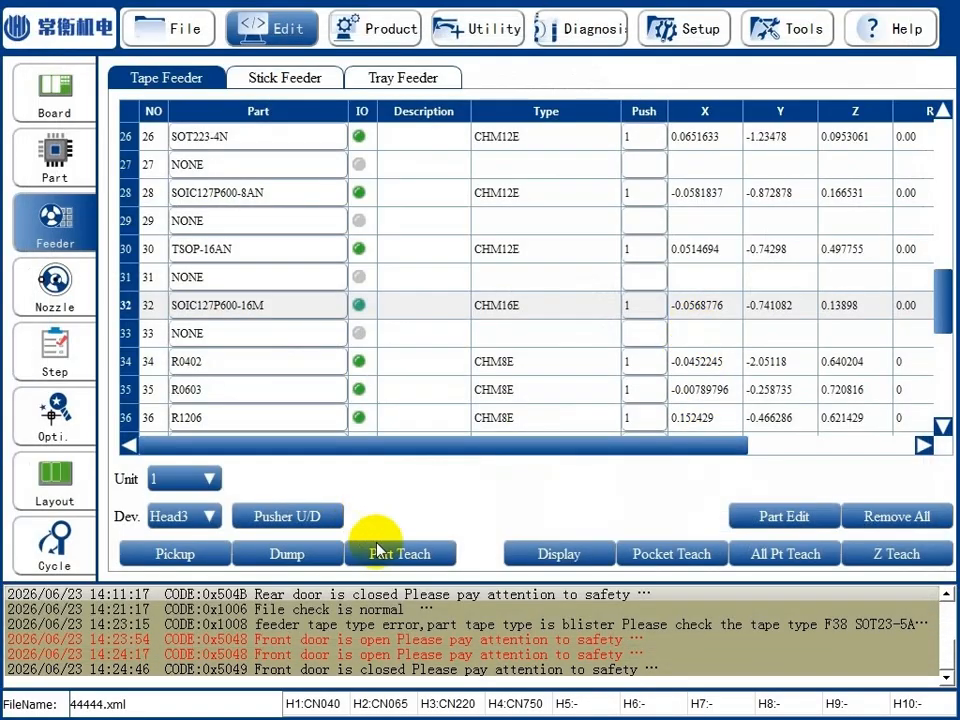
{"action": "left_click", "coordinate": [370, 545]}
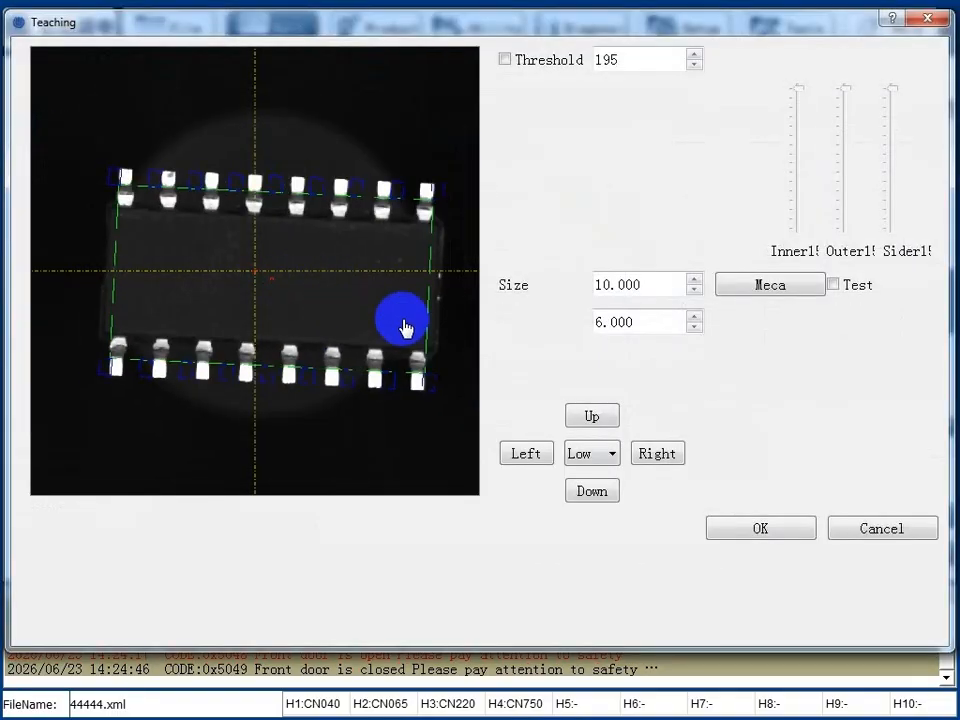
{"action": "left_click", "coordinate": [760, 528]}
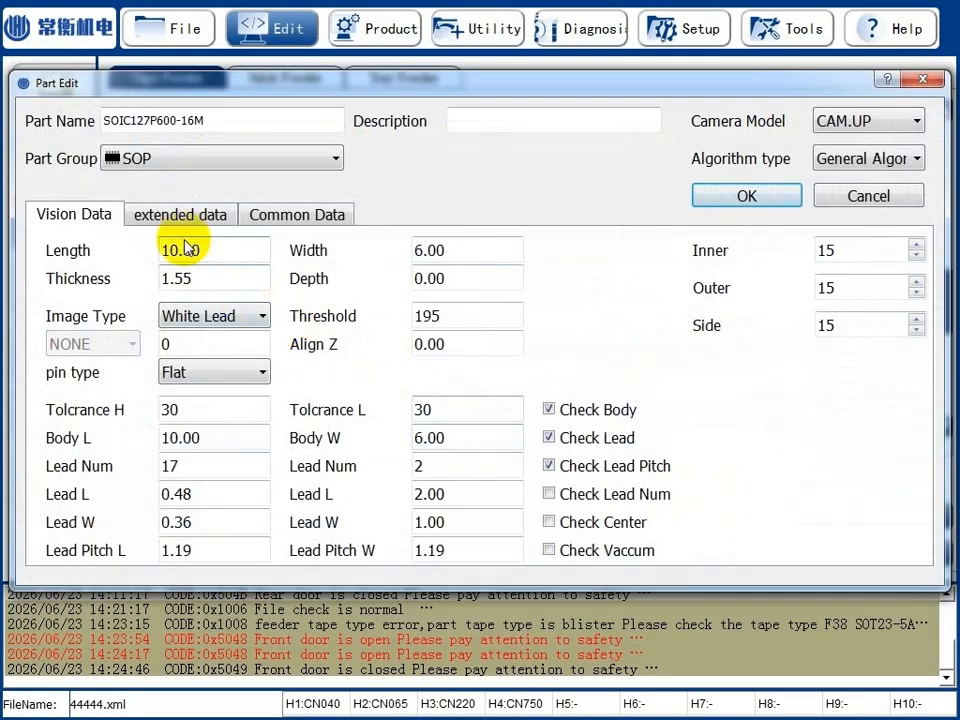
Set the pin type of SOIC127P600-16M to Gull wing in its vision data and save the part.
{"action": "left_click", "coordinate": [207, 216]}
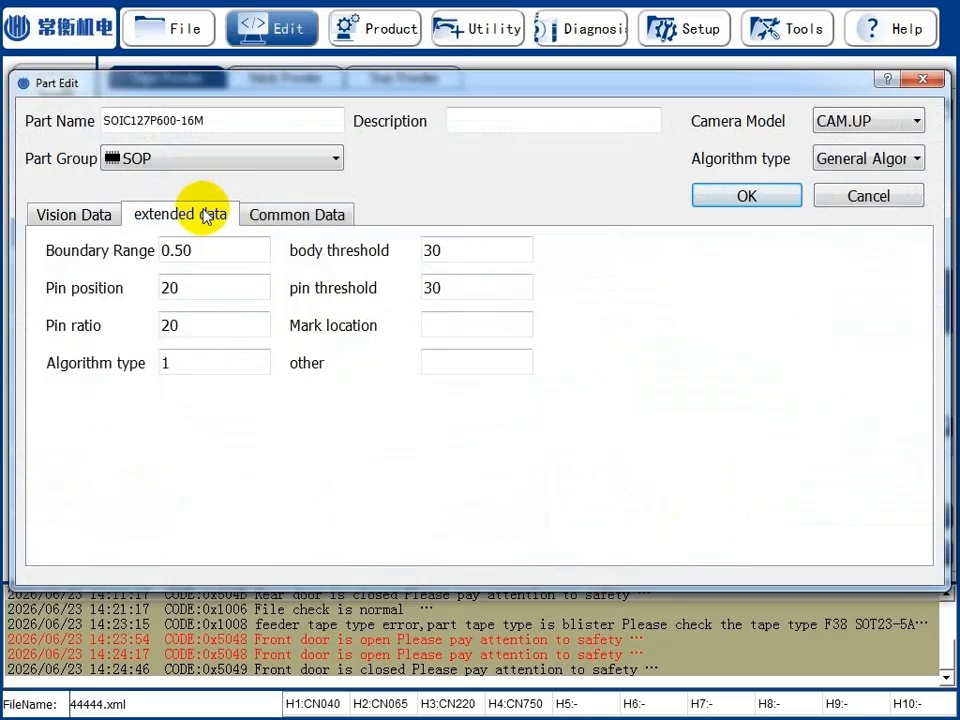
{"action": "left_click", "coordinate": [72, 214]}
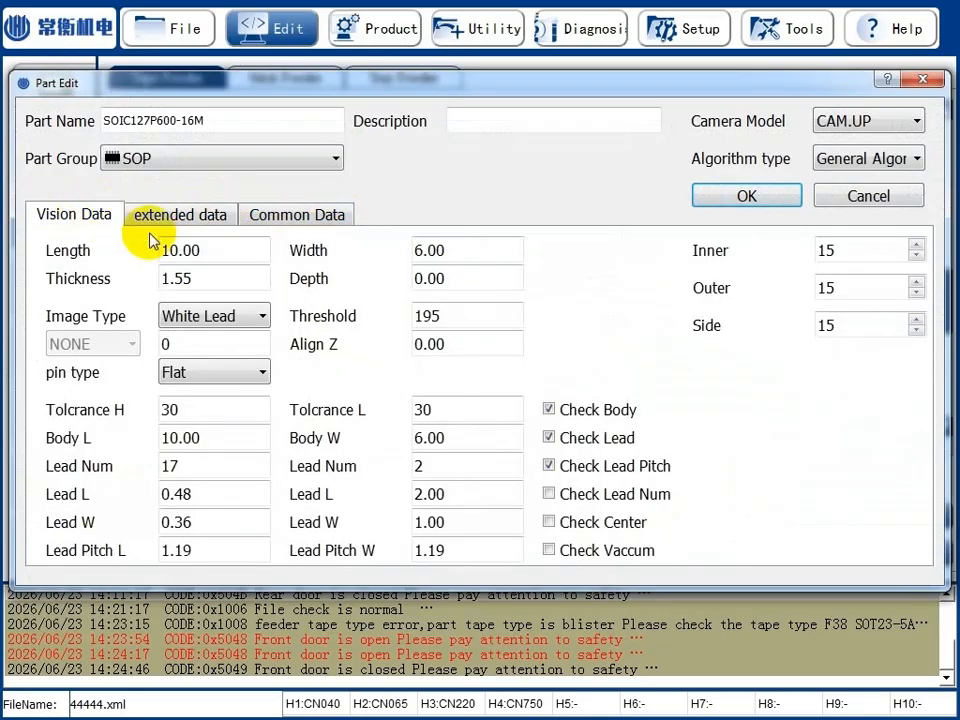
{"action": "left_click", "coordinate": [244, 318]}
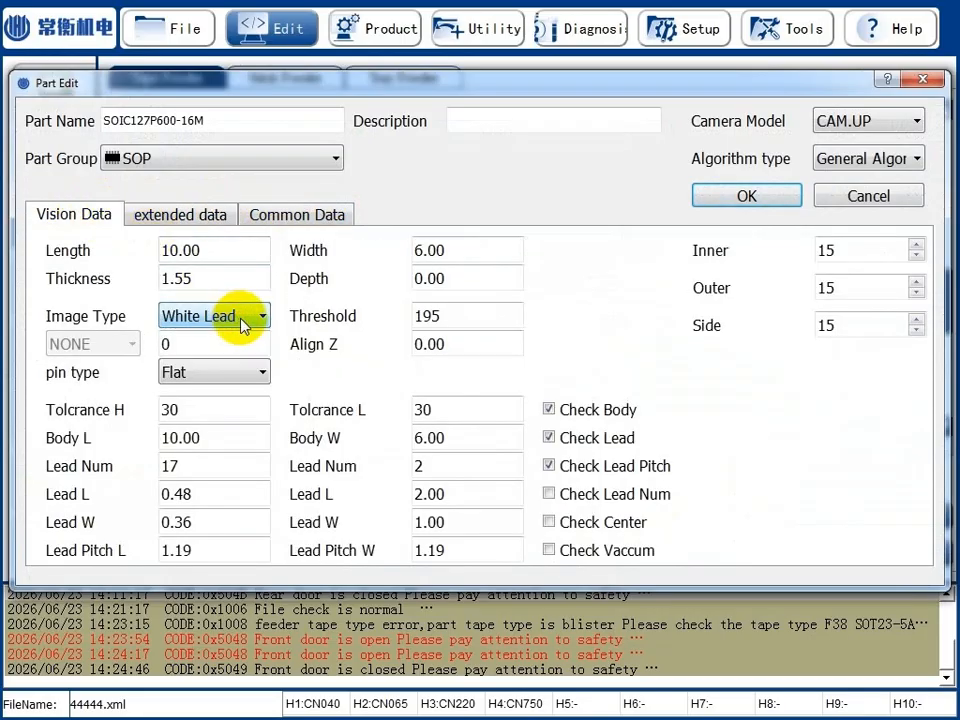
{"action": "left_click", "coordinate": [233, 375]}
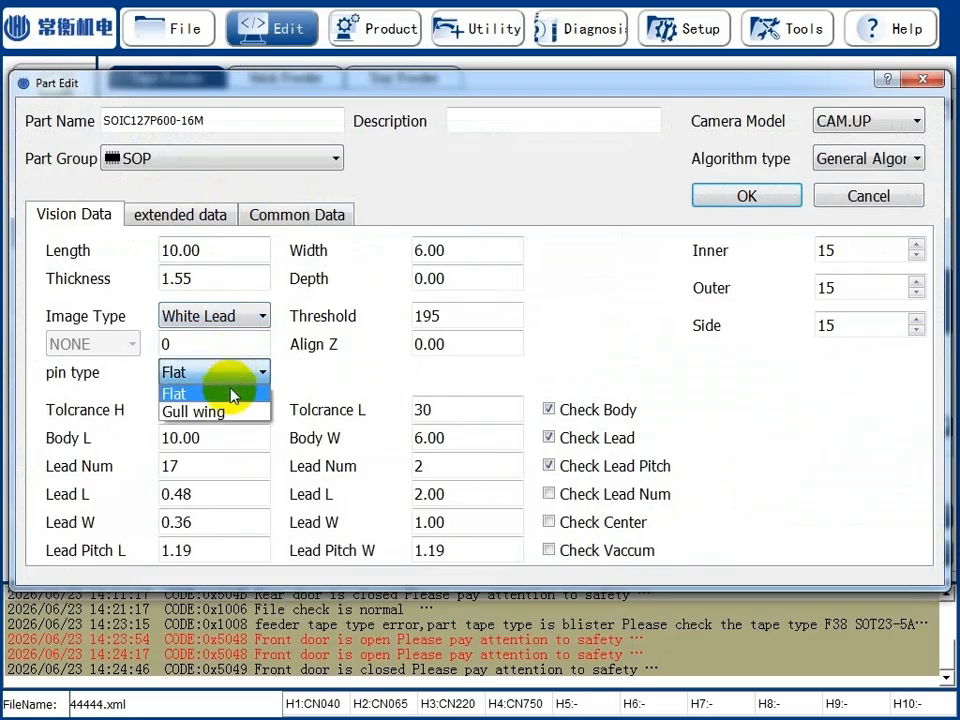
{"action": "left_click", "coordinate": [235, 412]}
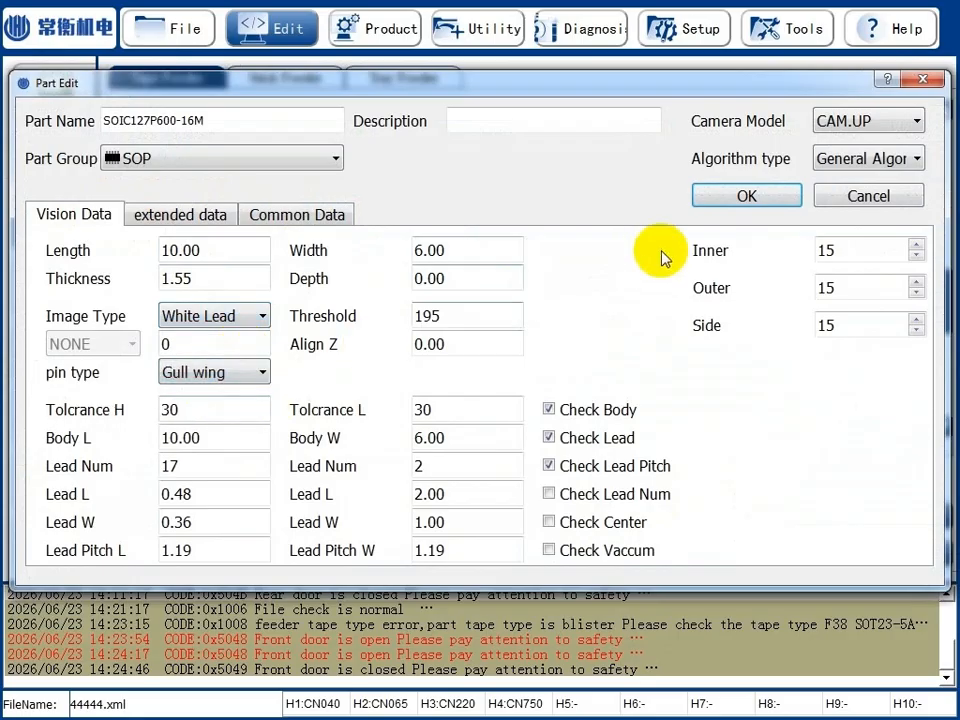
{"action": "left_click", "coordinate": [747, 195]}
Run Part Teach on SOIC127P600-16M with the Gull wing pin type and save the result.
{"action": "left_click", "coordinate": [400, 553]}
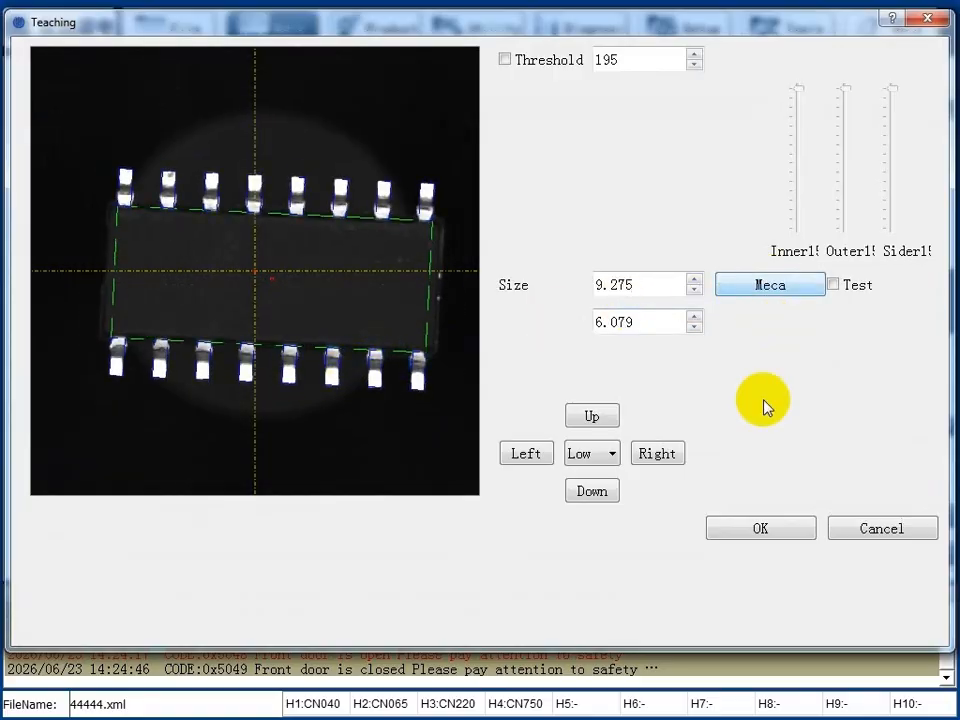
{"action": "left_click", "coordinate": [740, 527]}
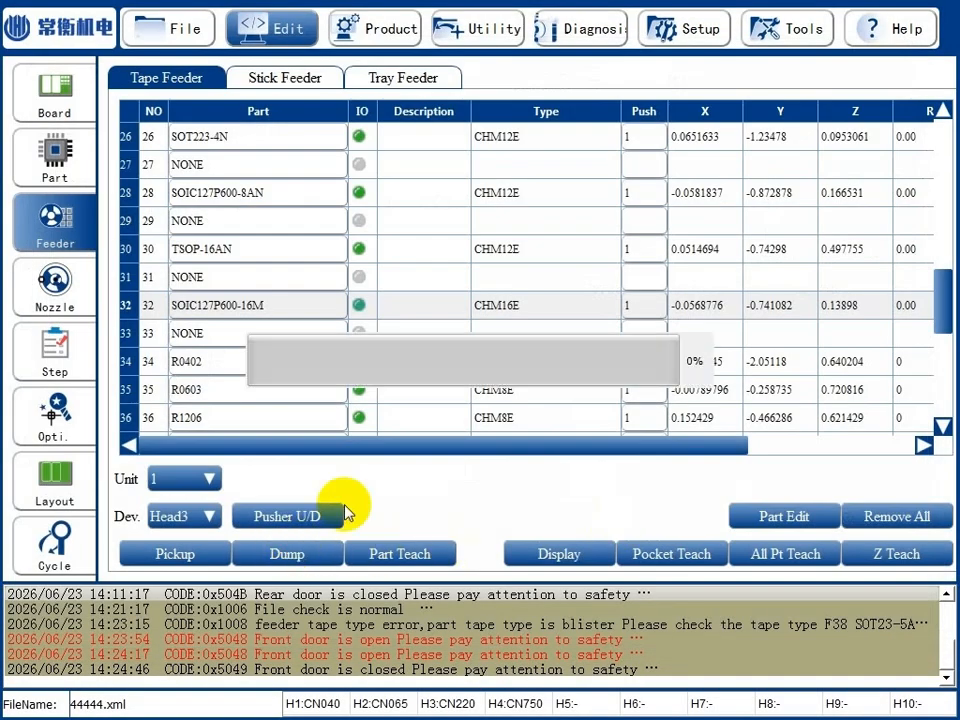
{"action": "left_click", "coordinate": [416, 251]}
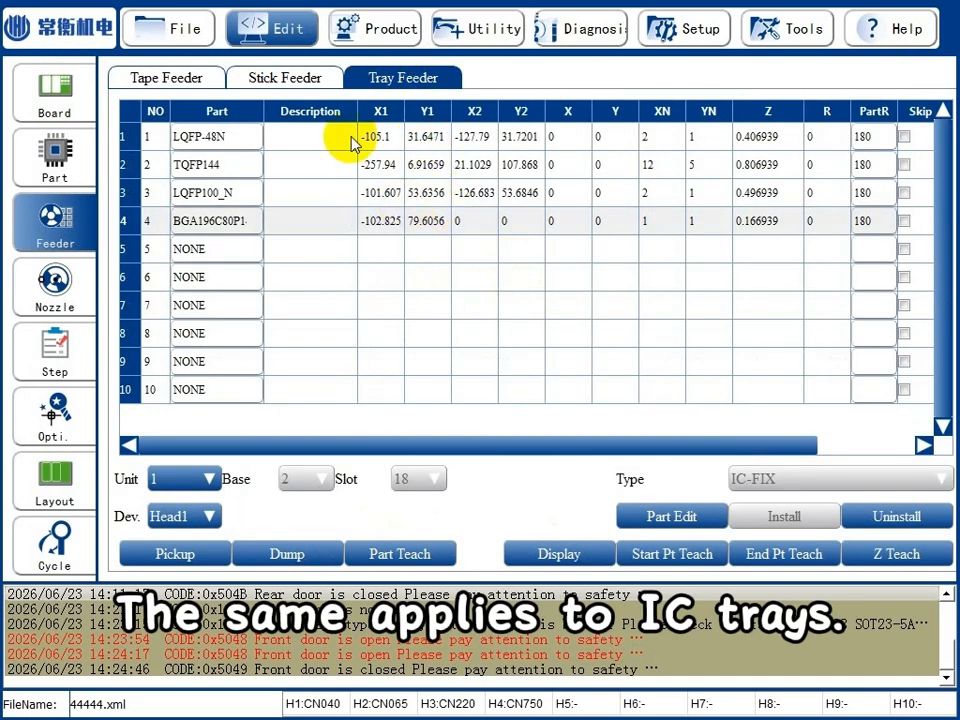
{"action": "left_click", "coordinate": [347, 140]}
{"action": "left_click", "coordinate": [208, 515]}
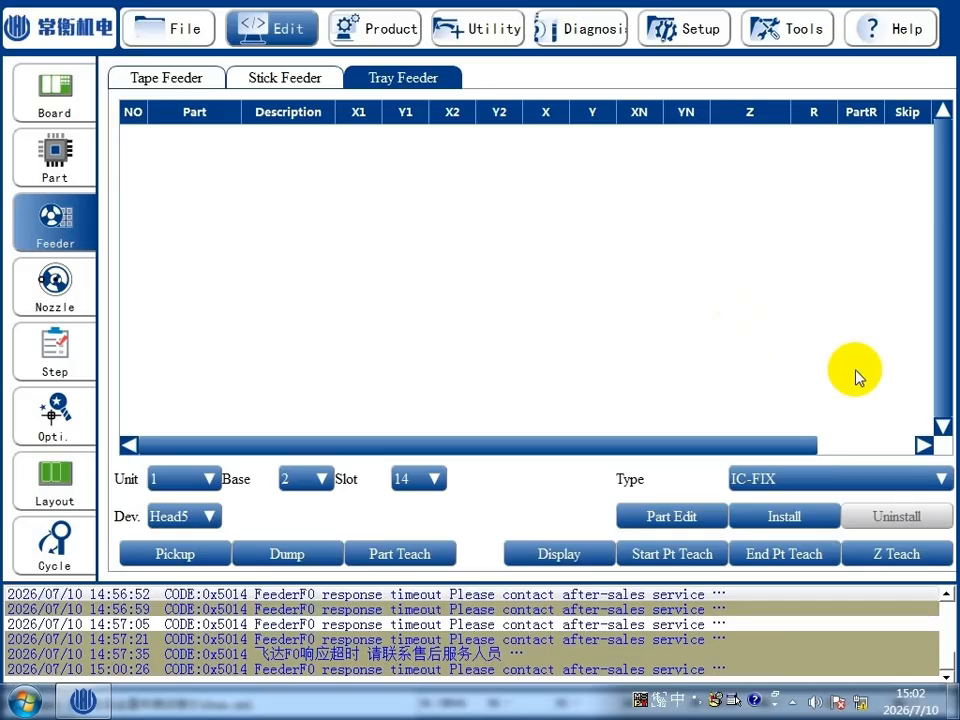
Install an IC-FIX tray feeder at base 2, slot 14, and assign TQFP144 to tray 1.
{"action": "left_click", "coordinate": [772, 518]}
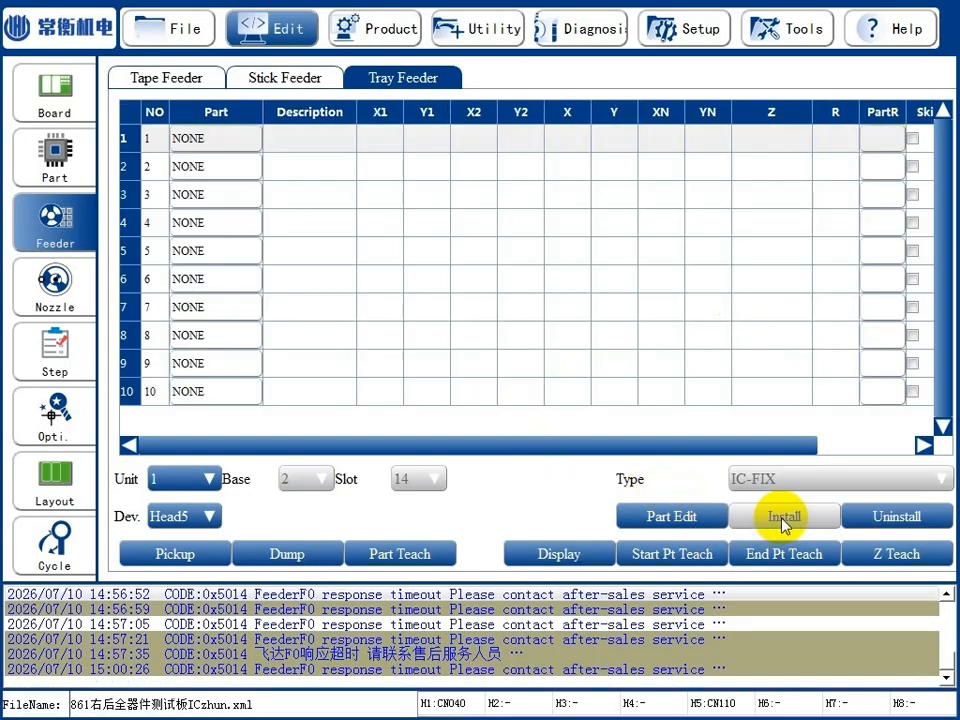
{"action": "left_click", "coordinate": [244, 140]}
{"action": "left_click", "coordinate": [218, 188]}
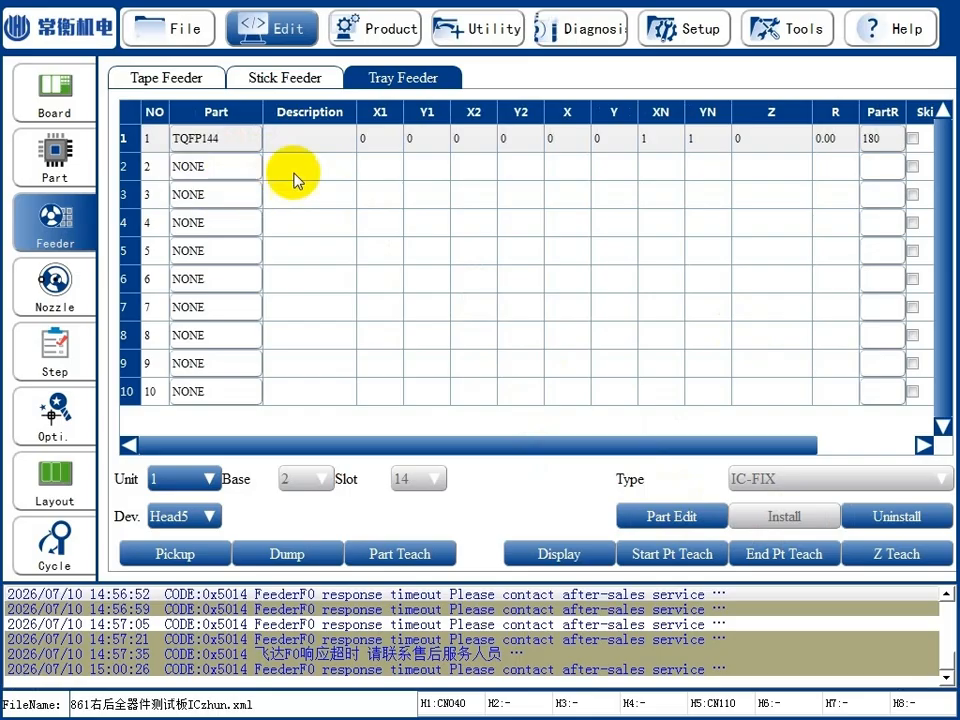
Set the number of X-axis chips (XN) of the TQFP144 tray to 2.
{"action": "left_click", "coordinate": [662, 140]}
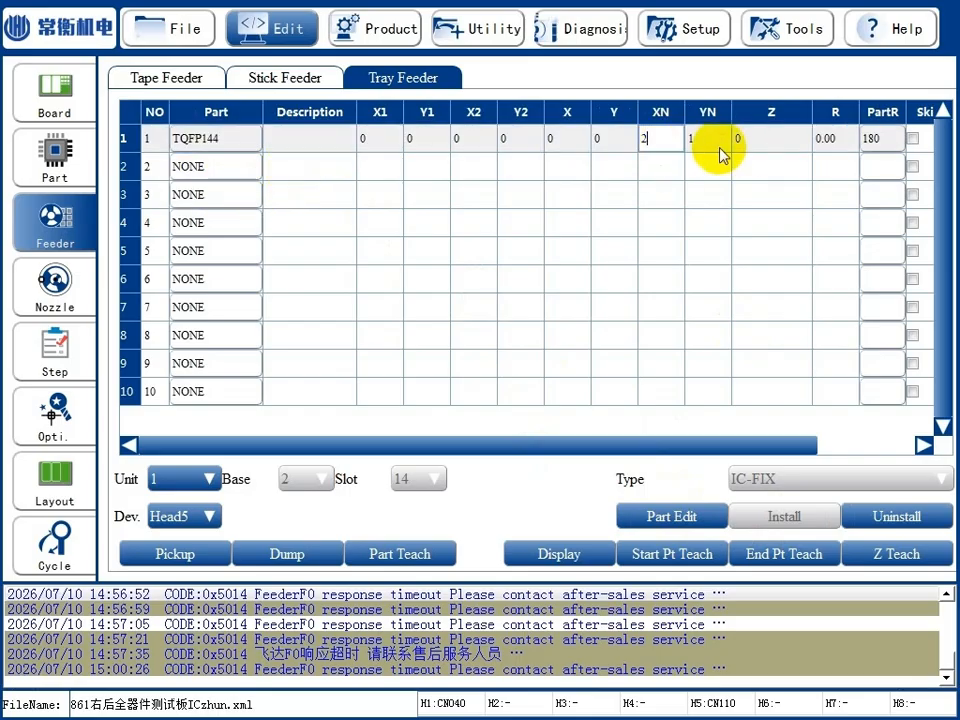
{"action": "type", "text": "2"}
{"action": "left_click", "coordinate": [580, 146]}
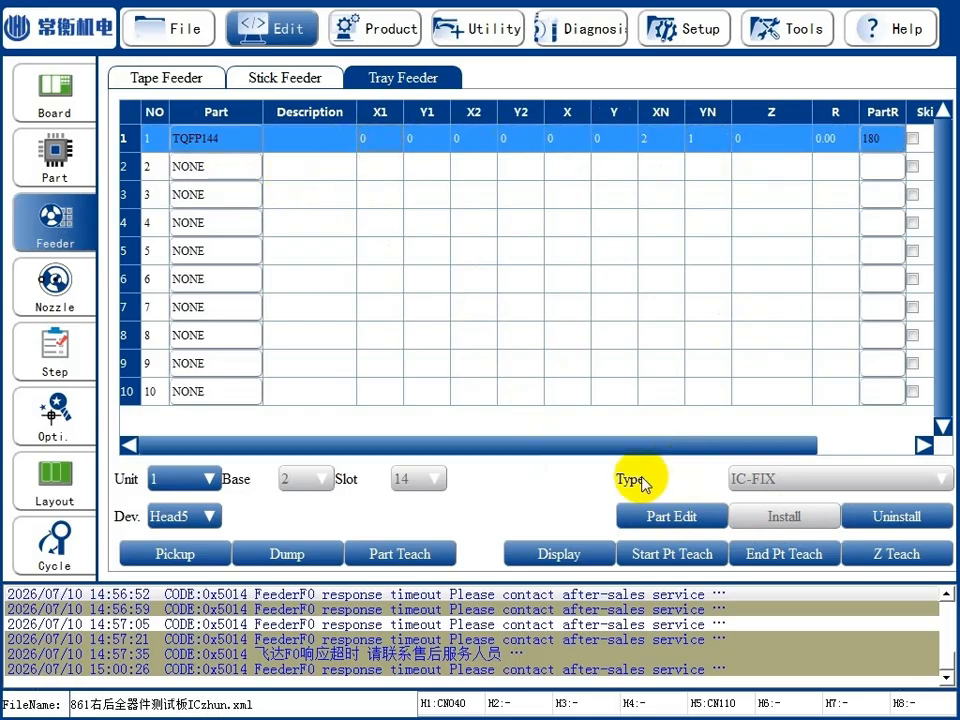
Begin start point teaching of the TQFP144 tray with the DOWN1 camera and set Point 1 at the first chip's lower-right corner using 2Pt Teach.
{"action": "left_click", "coordinate": [676, 556]}
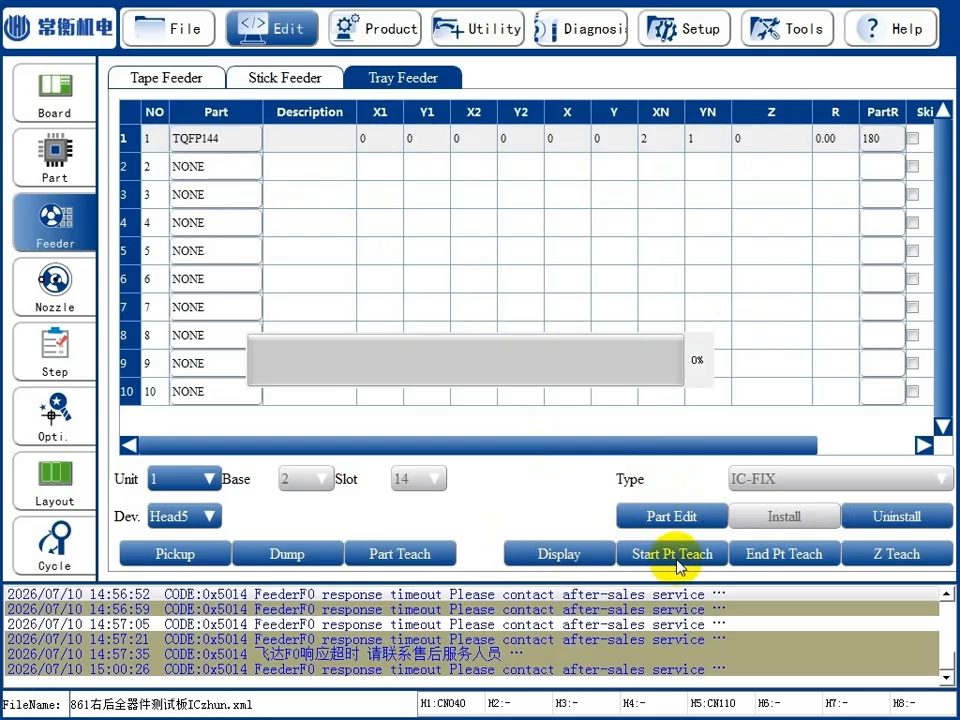
{"action": "left_click", "coordinate": [211, 517]}
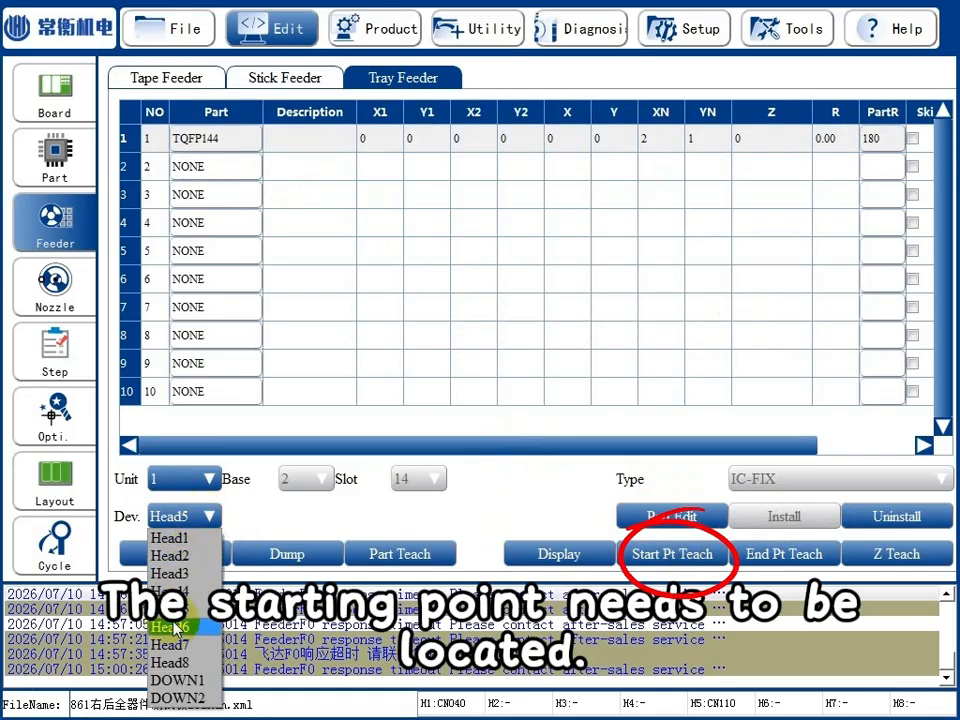
{"action": "left_click", "coordinate": [185, 677]}
{"action": "left_click", "coordinate": [668, 553]}
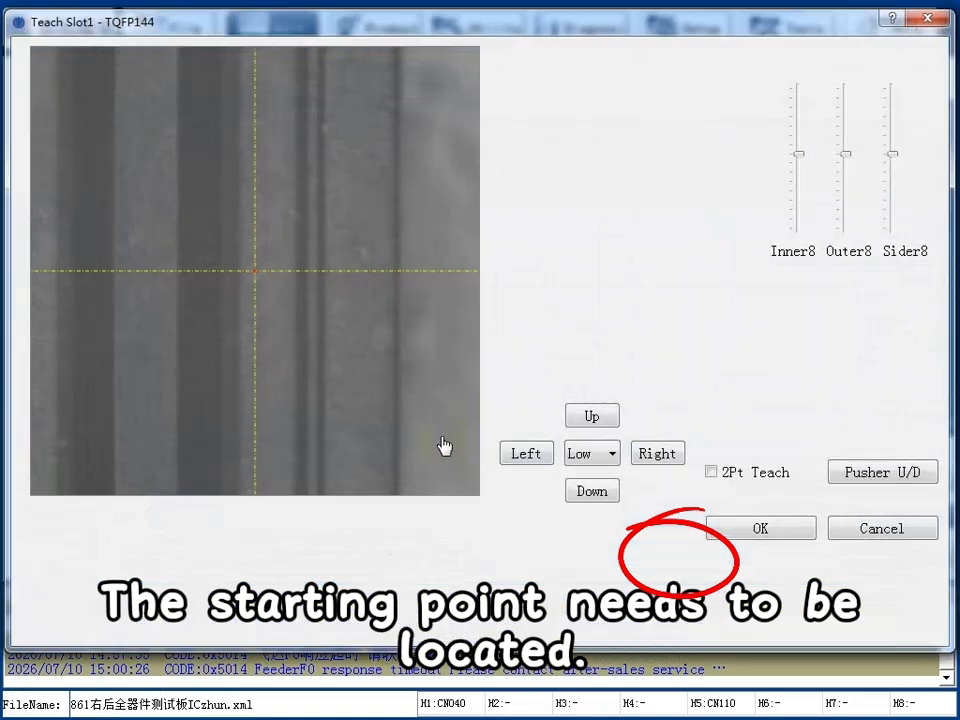
{"action": "left_click", "coordinate": [591, 453]}
{"action": "left_click", "coordinate": [581, 499]}
{"action": "left_click", "coordinate": [528, 458]}
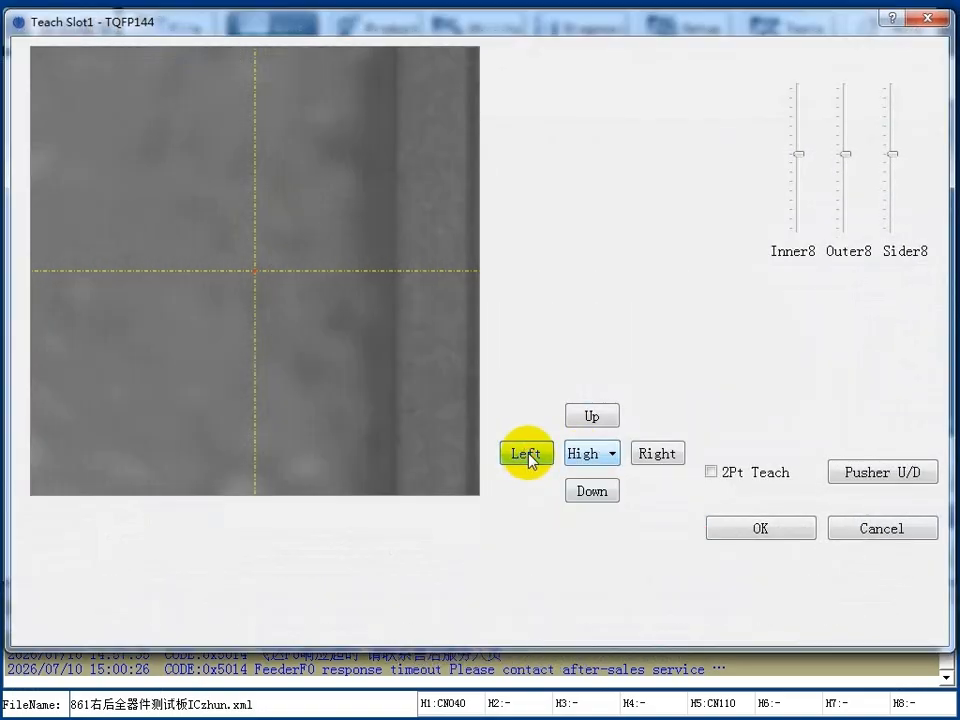
{"action": "left_click", "coordinate": [585, 412]}
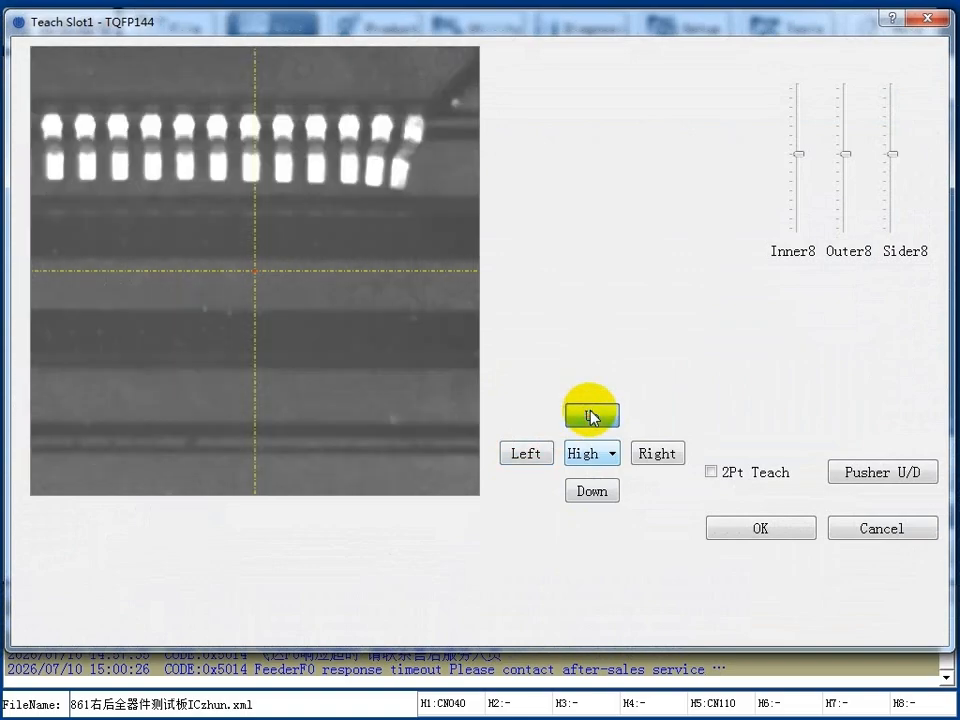
{"action": "left_click", "coordinate": [446, 352]}
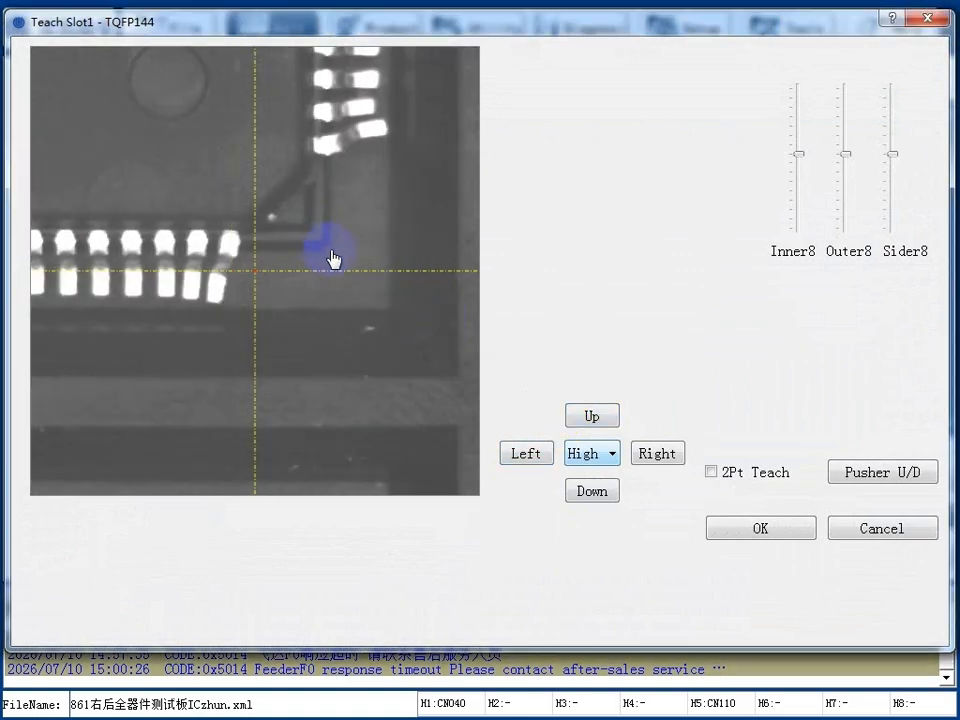
{"action": "left_click", "coordinate": [327, 257]}
{"action": "left_click", "coordinate": [711, 473]}
{"action": "left_click", "coordinate": [729, 499]}
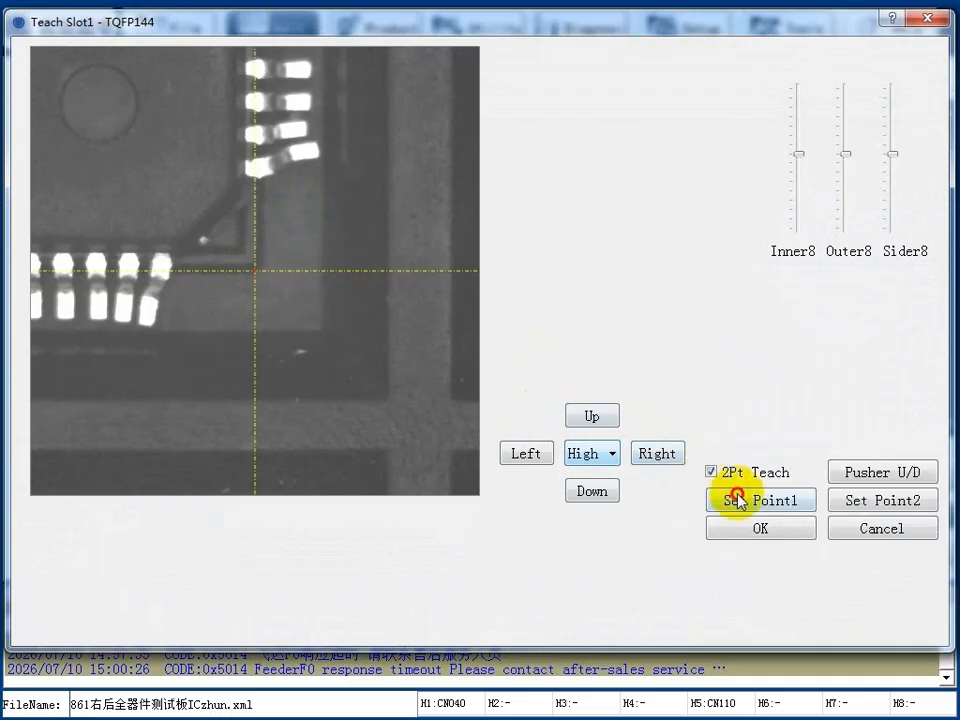
Set Point 2 at the first chip's upper-left corner and save the TQFP144 tray's start point.
{"action": "left_click", "coordinate": [120, 135]}
{"action": "left_click", "coordinate": [119, 136]}
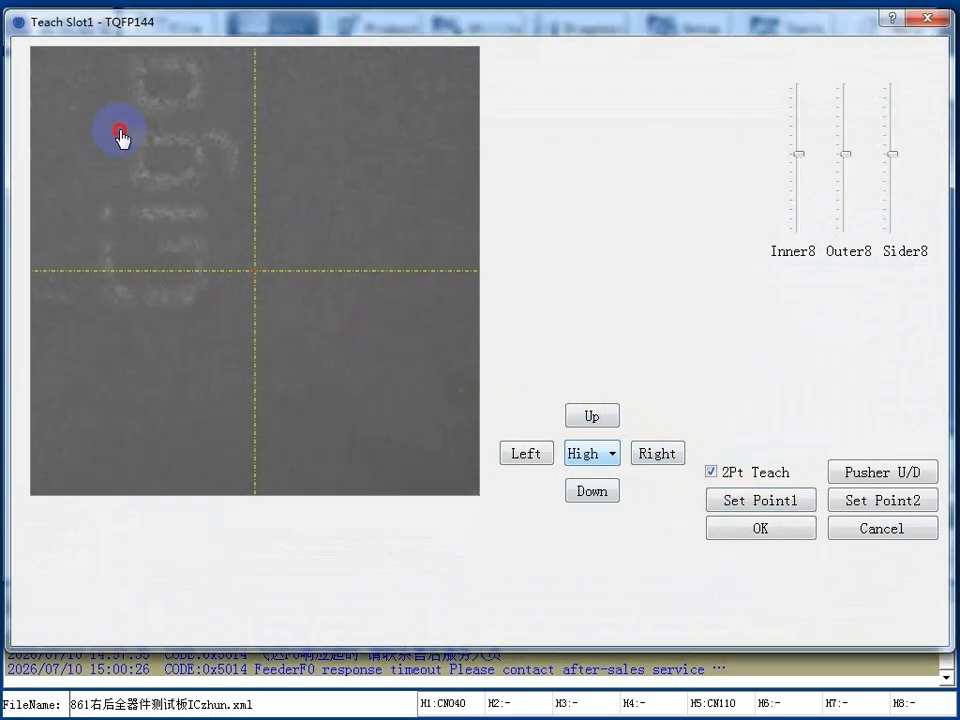
{"action": "left_click", "coordinate": [92, 131]}
{"action": "left_click", "coordinate": [92, 131]}
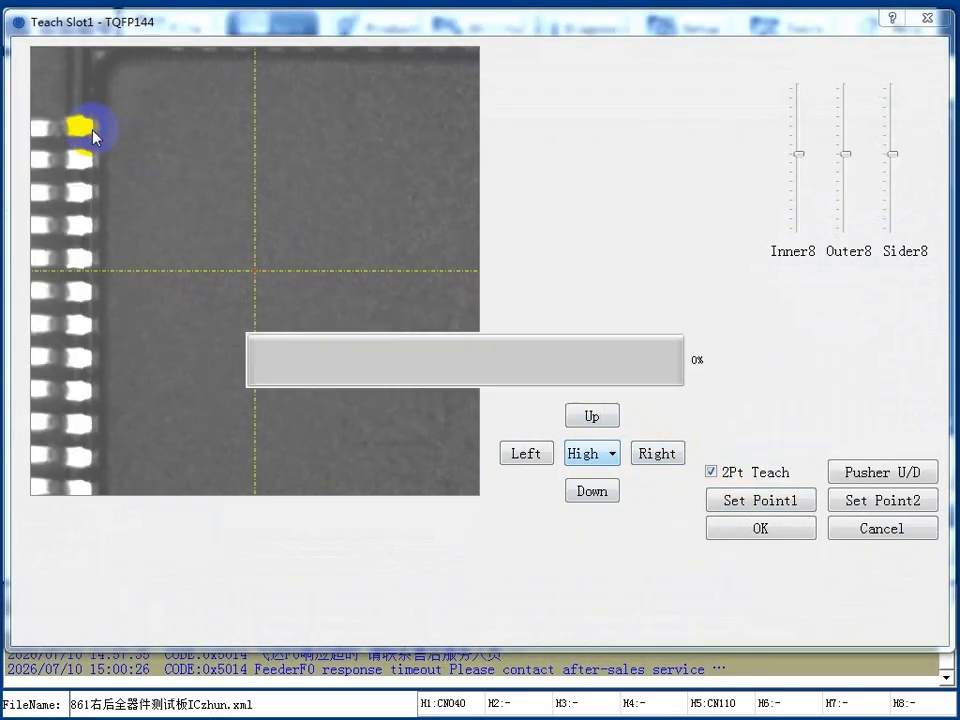
{"action": "left_click", "coordinate": [92, 131]}
{"action": "left_click", "coordinate": [242, 173]}
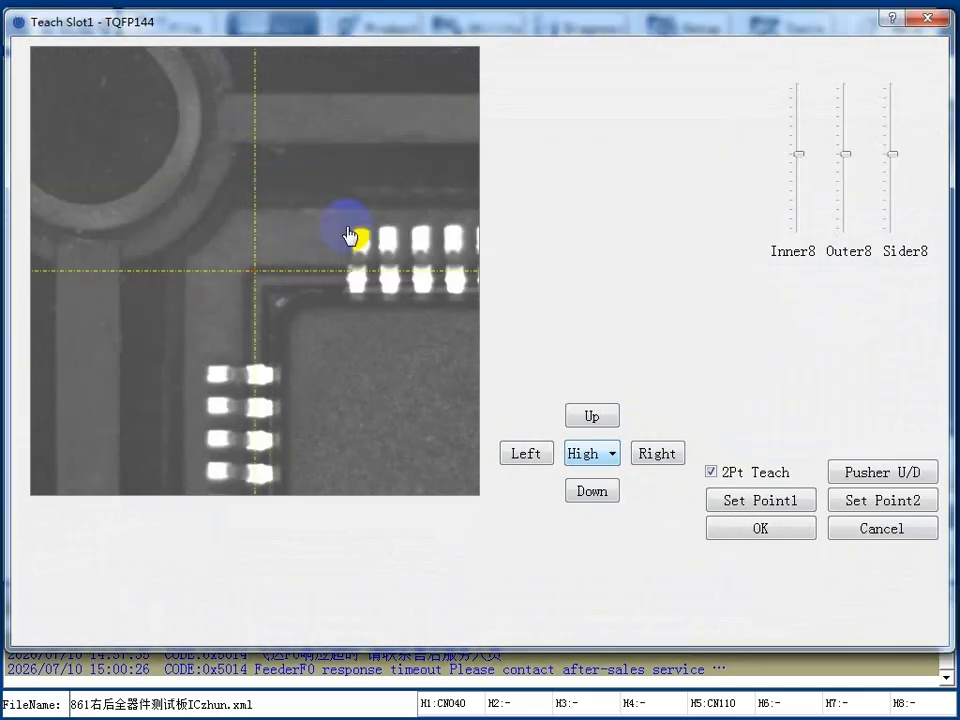
{"action": "left_click", "coordinate": [799, 529]}
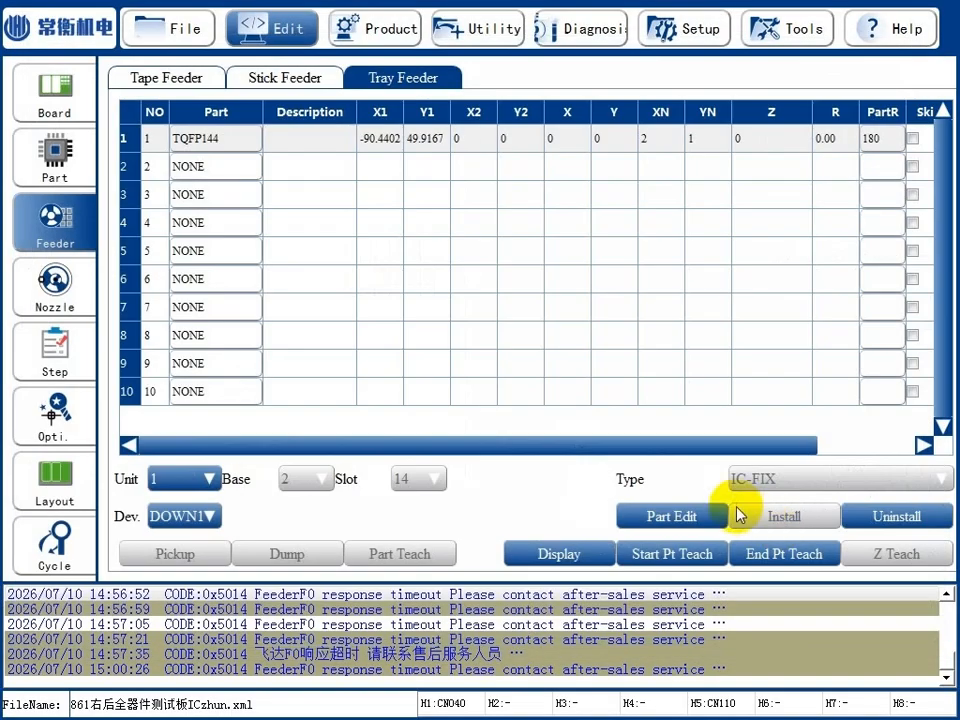
Begin end point teaching of the TQFP144 tray and set Point 1 at the last chip's lower-right corner using 2Pt Teach.
{"action": "left_click", "coordinate": [791, 555]}
{"action": "left_click", "coordinate": [585, 454]}
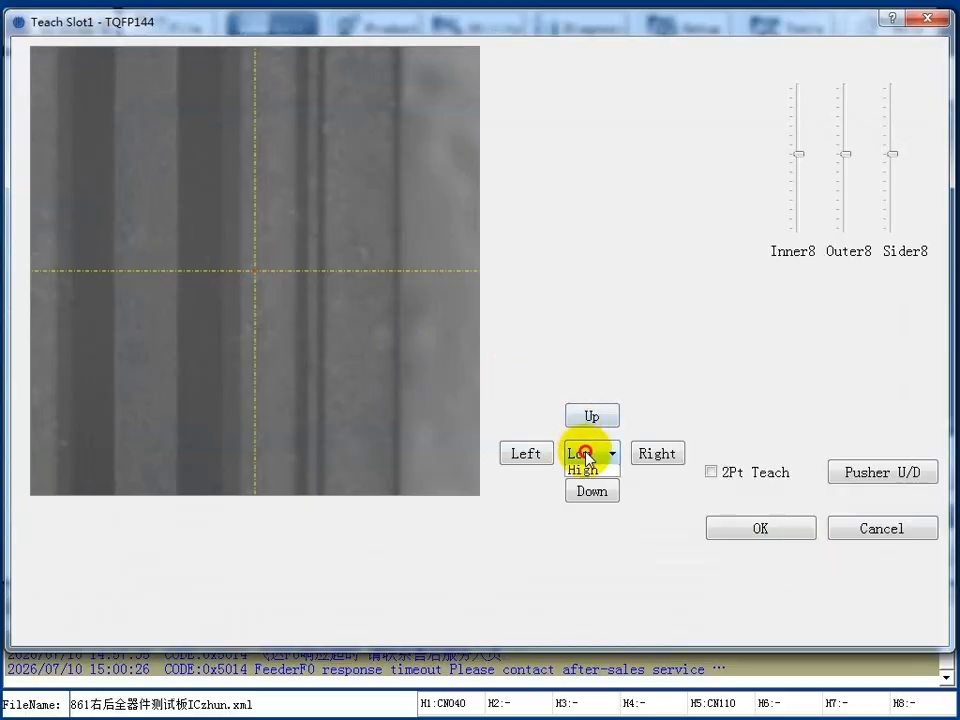
{"action": "left_click", "coordinate": [574, 506]}
{"action": "left_click", "coordinate": [516, 452]}
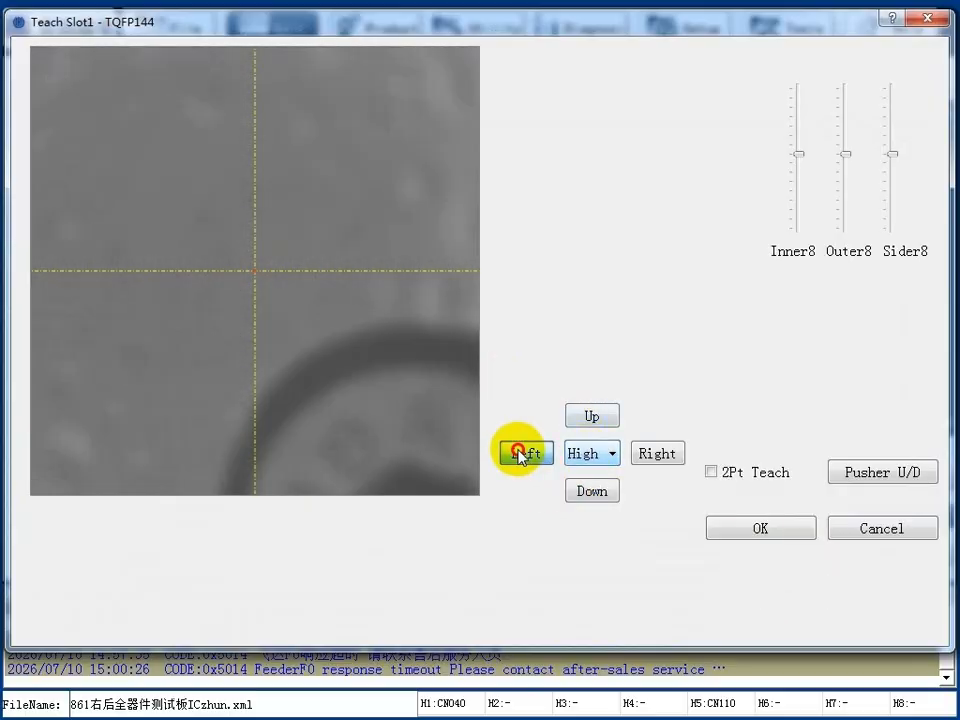
{"action": "left_click", "coordinate": [595, 418]}
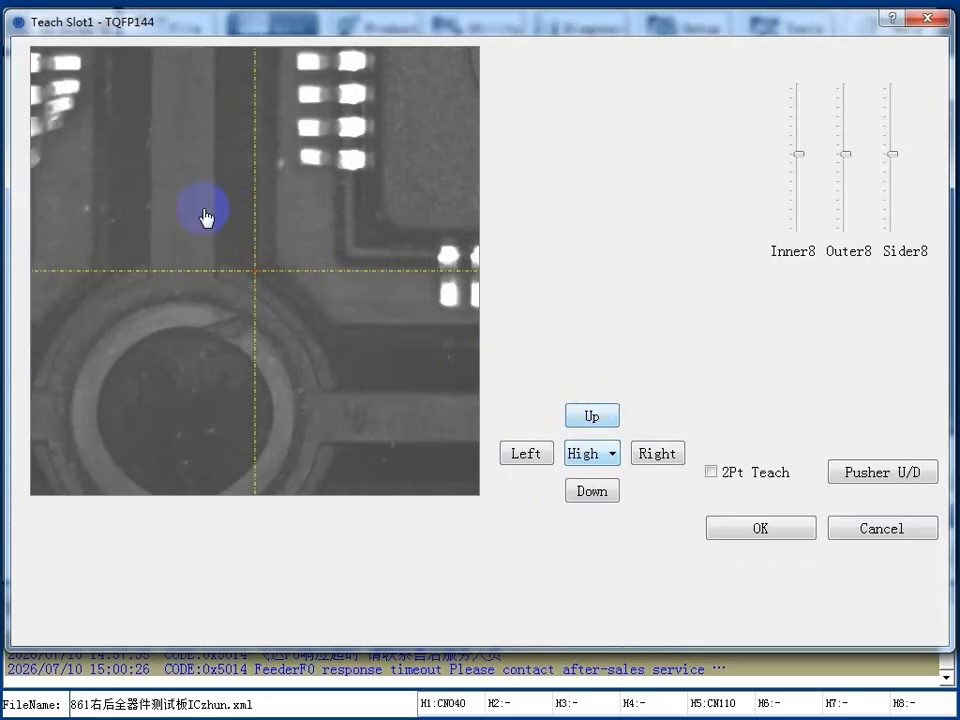
{"action": "left_click", "coordinate": [167, 200]}
{"action": "left_click", "coordinate": [115, 333]}
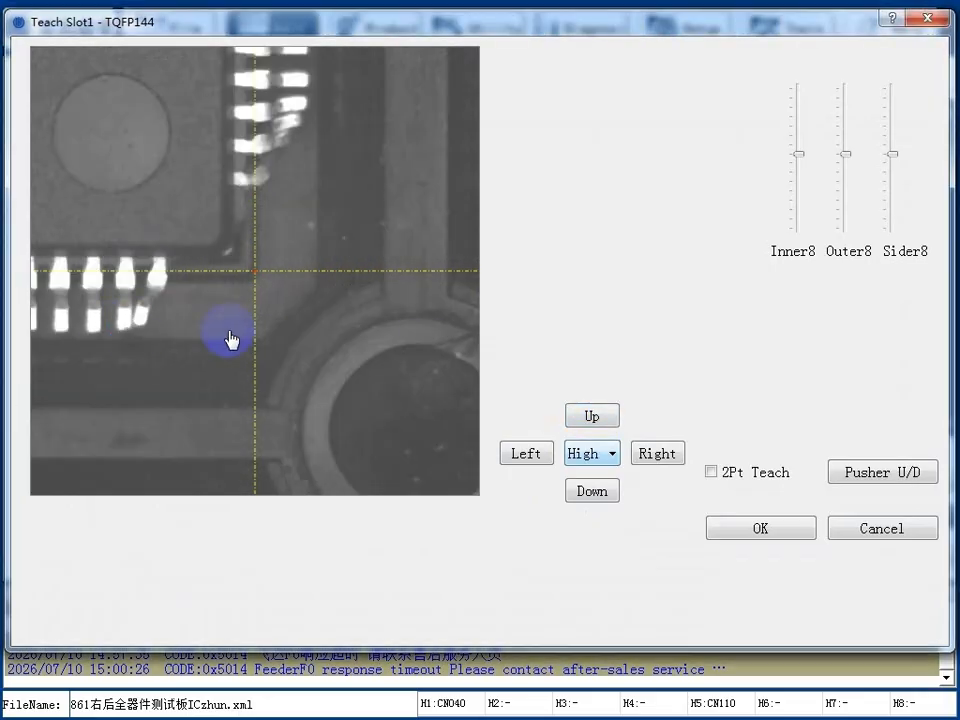
{"action": "left_click", "coordinate": [760, 477]}
{"action": "left_click", "coordinate": [748, 501]}
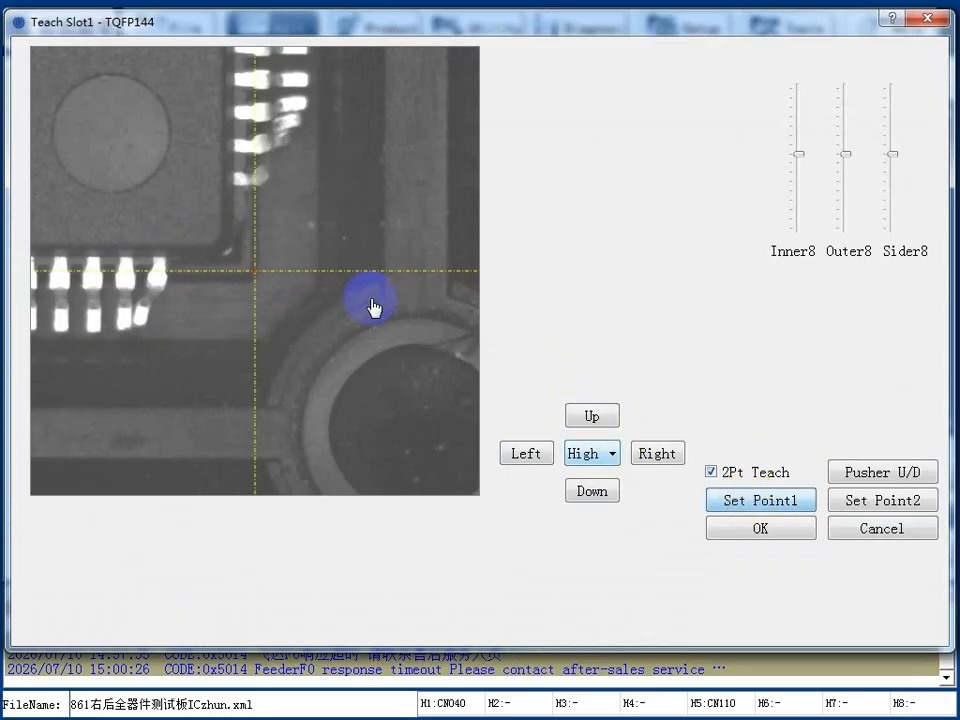
Set Point 2 at the last chip's upper-left corner and save the TQFP144 tray's end point.
{"action": "left_click", "coordinate": [112, 130]}
{"action": "left_click", "coordinate": [76, 119]}
{"action": "left_click", "coordinate": [76, 119]}
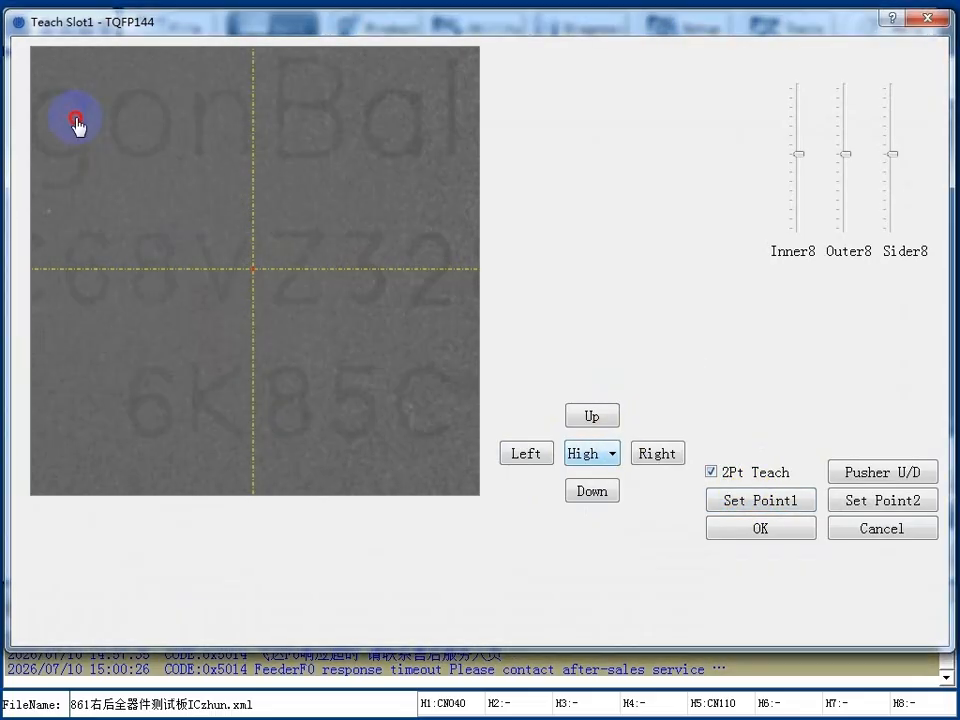
{"action": "left_click", "coordinate": [163, 92]}
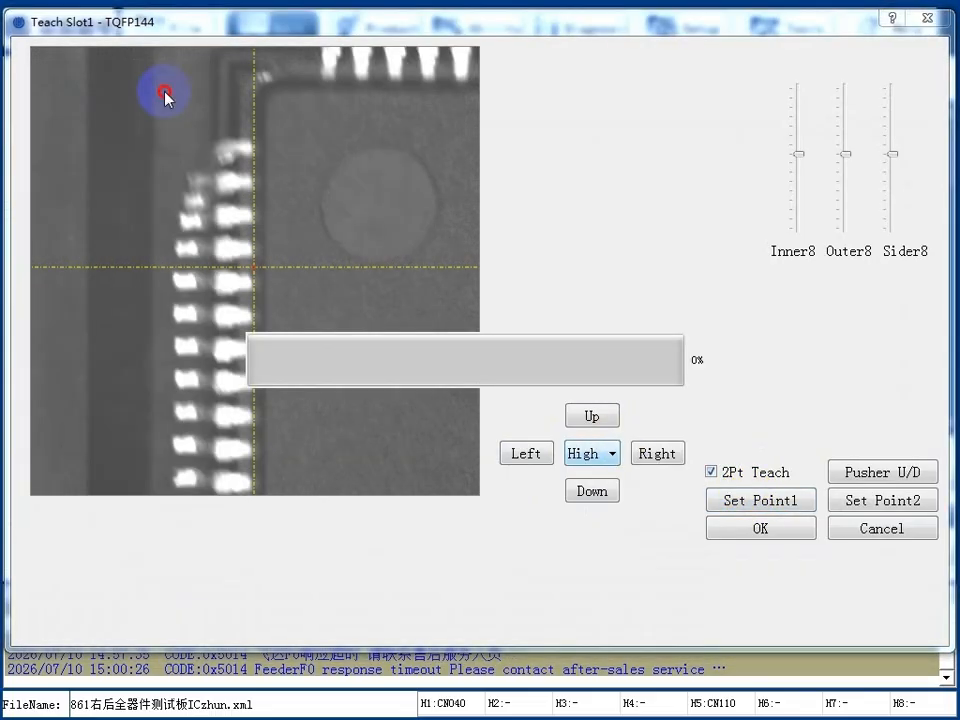
{"action": "left_click", "coordinate": [240, 152]}
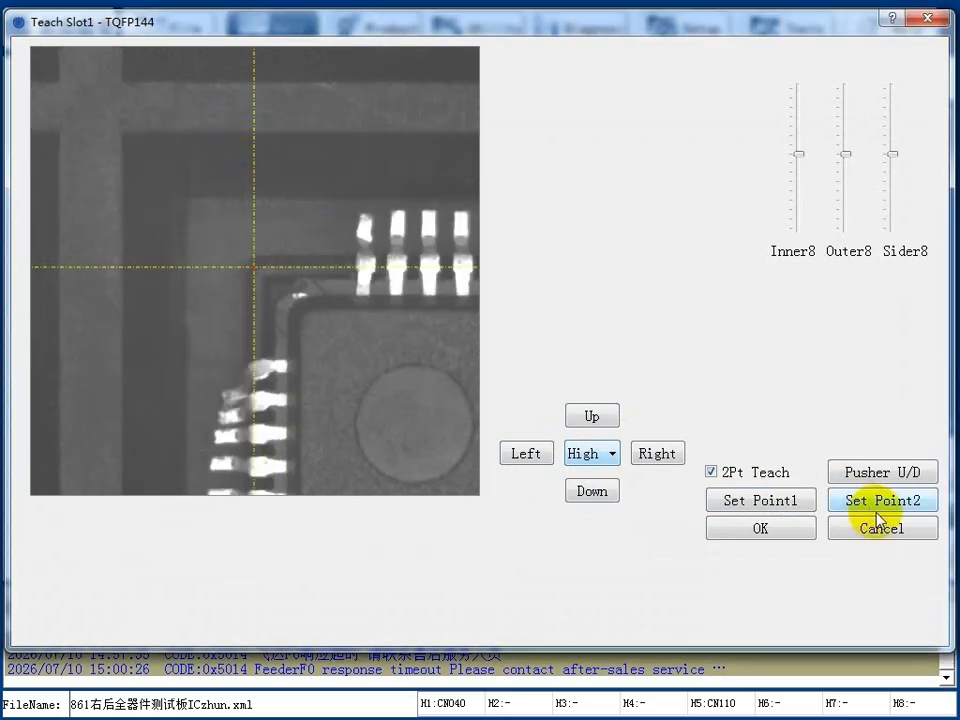
{"action": "left_click", "coordinate": [757, 530]}
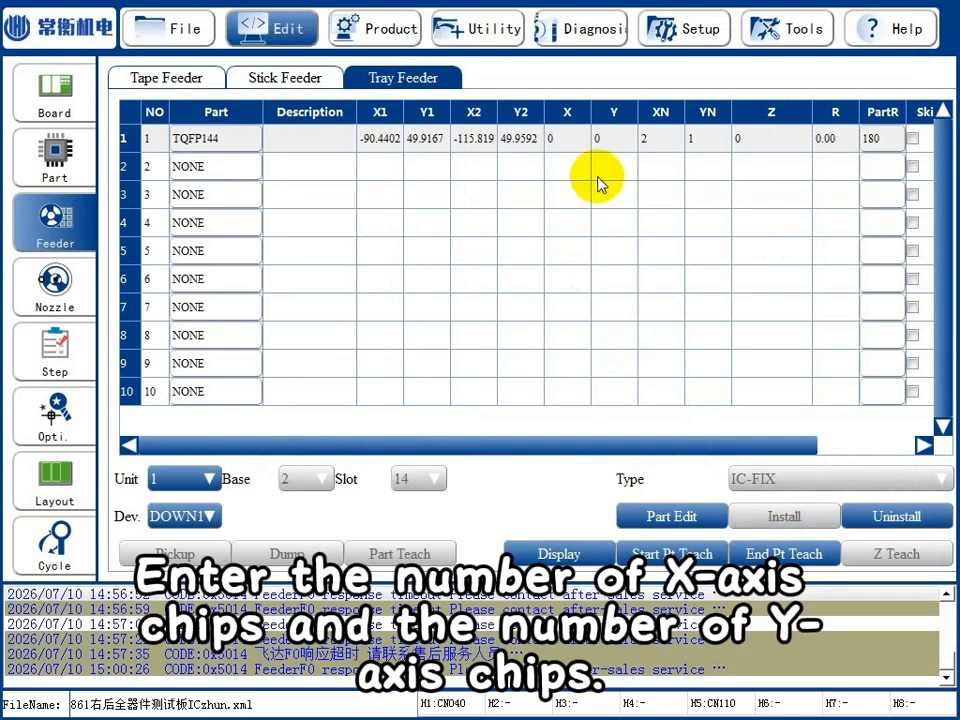
Teach the Z pickup height of the TQFP144 tray using Head1.
{"action": "left_click", "coordinate": [212, 516]}
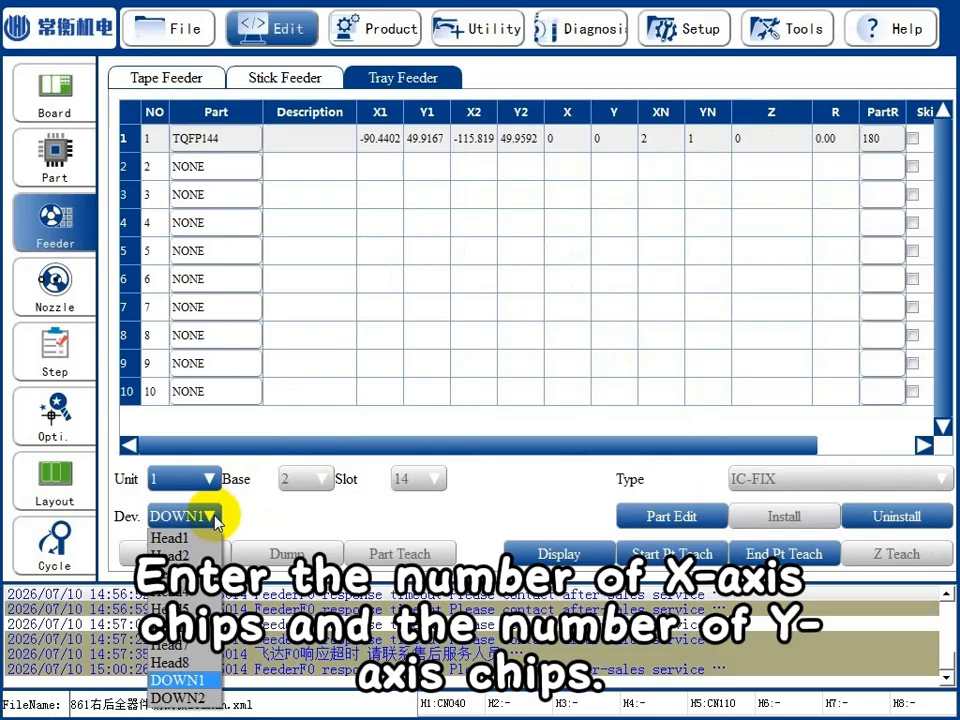
{"action": "left_click", "coordinate": [200, 541]}
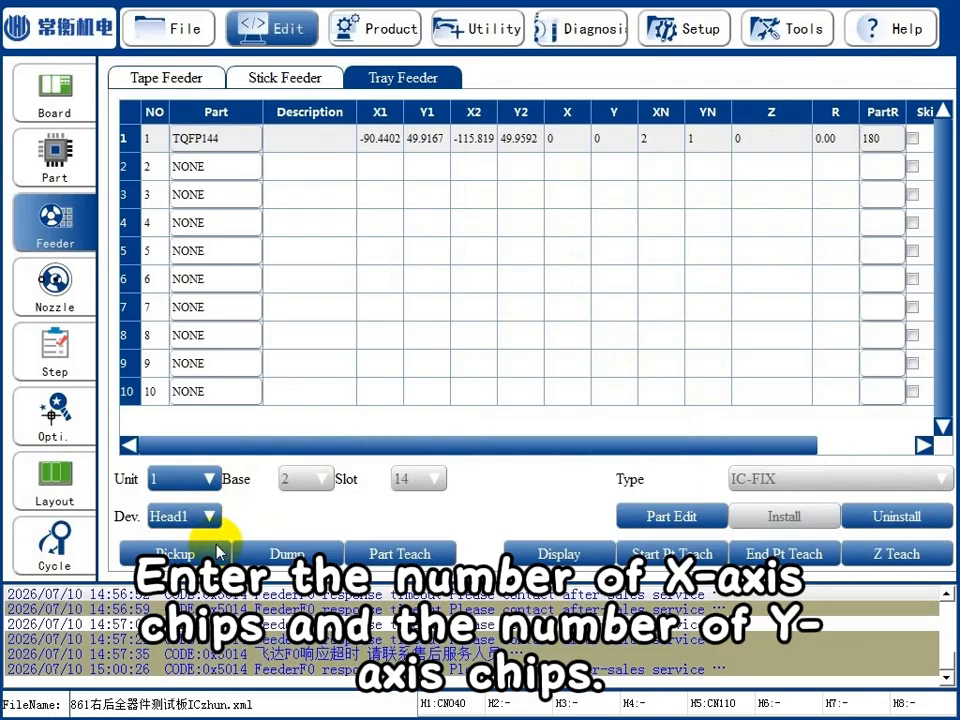
{"action": "left_click", "coordinate": [916, 557]}
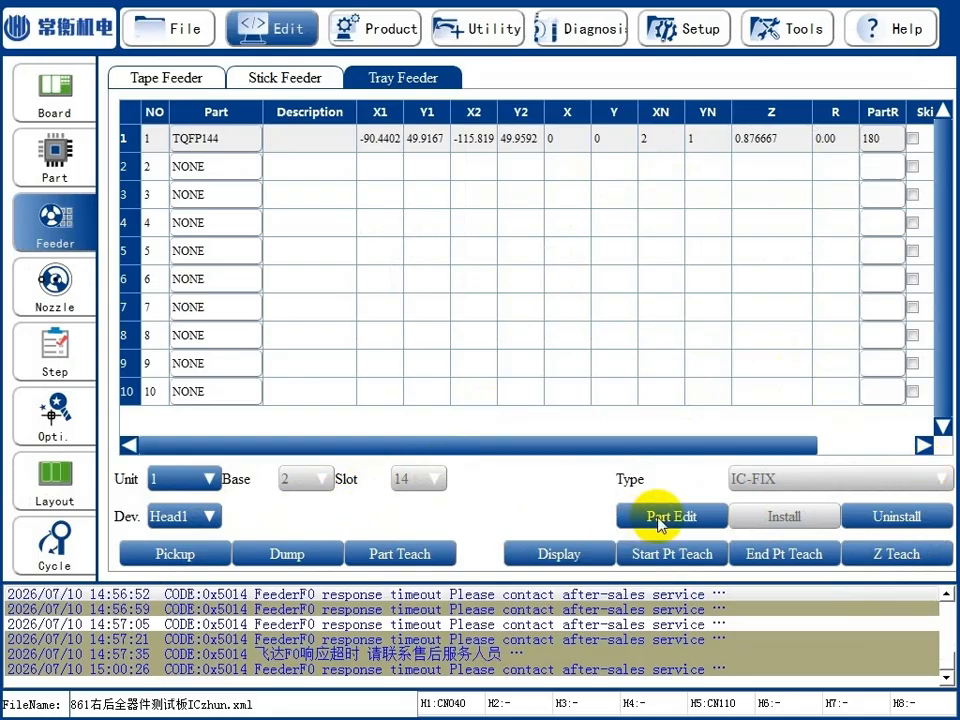
Check the common data of part TQFP144, including its nozzle model, and close the part editor without saving.
{"action": "left_click", "coordinate": [657, 518]}
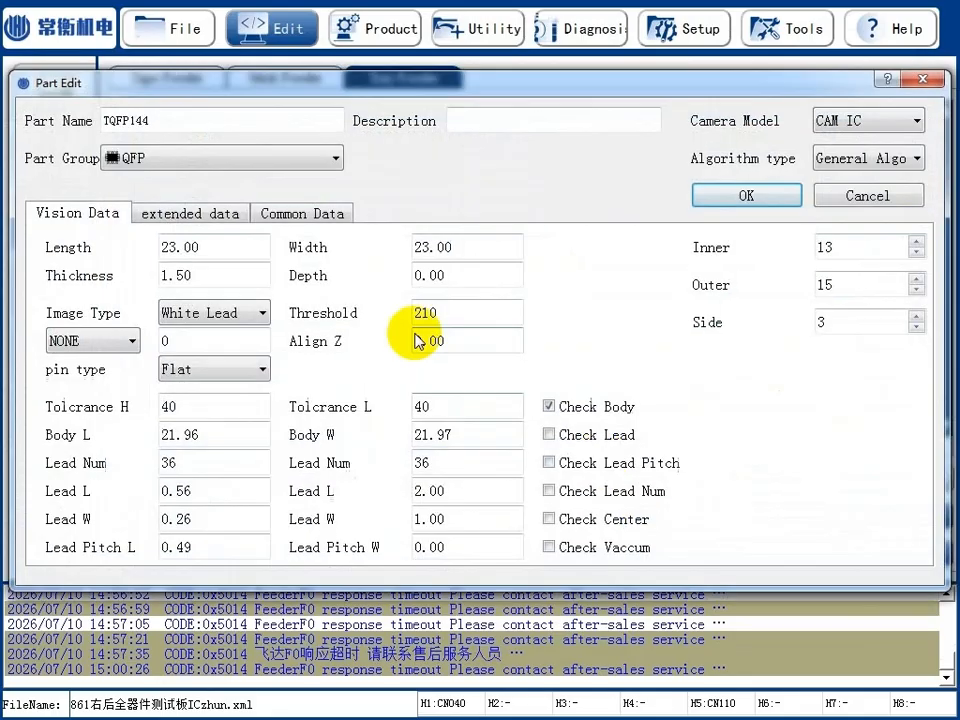
{"action": "left_click", "coordinate": [329, 216]}
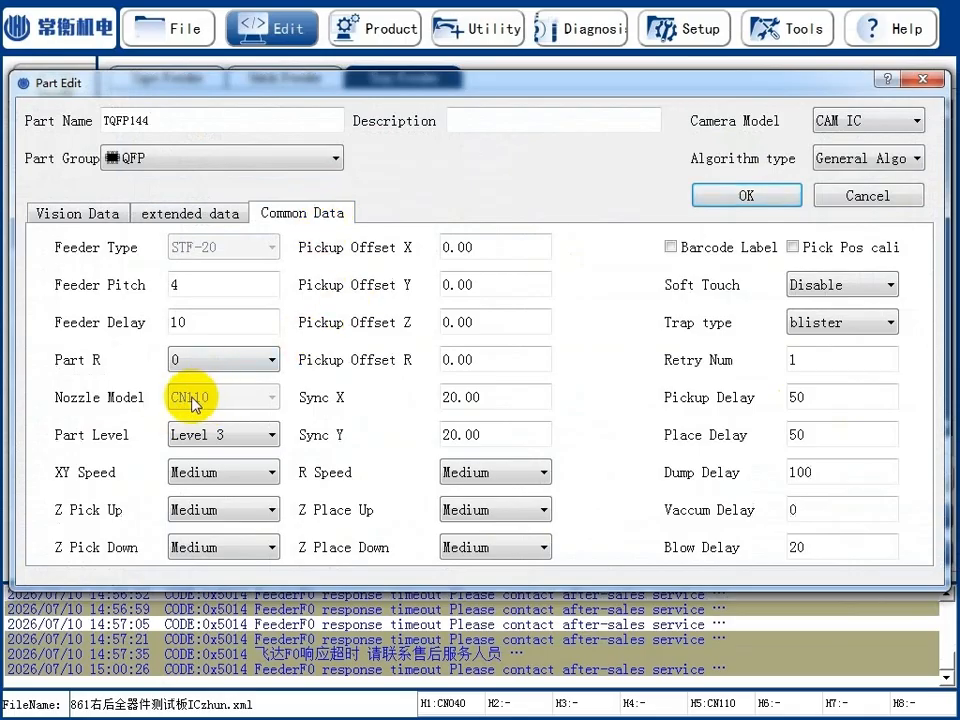
{"action": "left_click", "coordinate": [886, 199]}
Pick up a TQFP144 chip from the tray with Head5.
{"action": "left_click", "coordinate": [200, 512]}
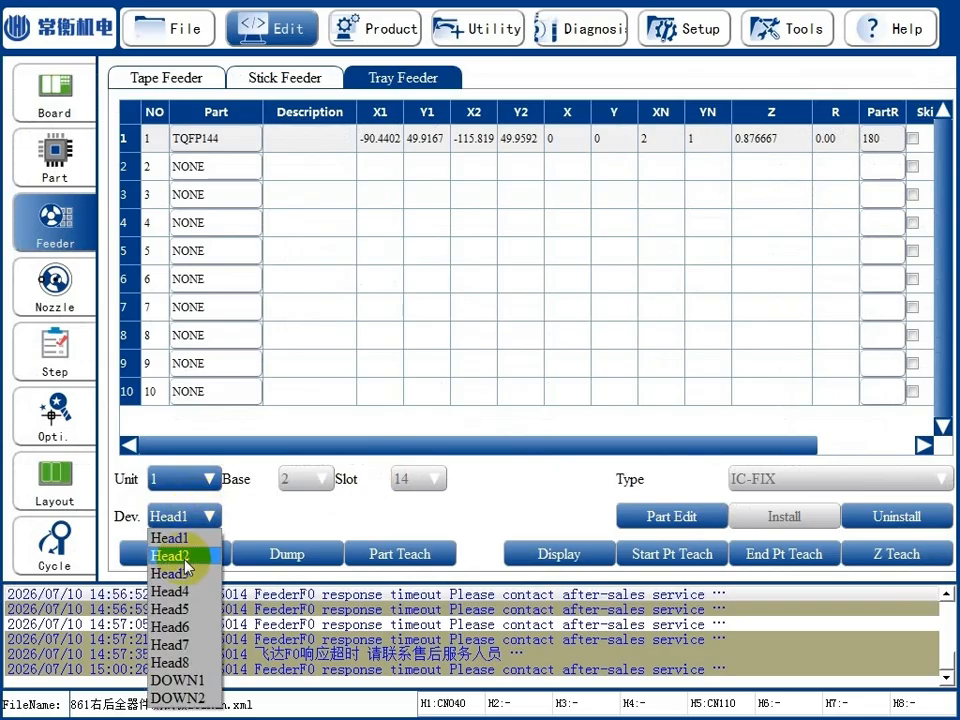
{"action": "left_click", "coordinate": [170, 601]}
{"action": "left_click", "coordinate": [198, 563]}
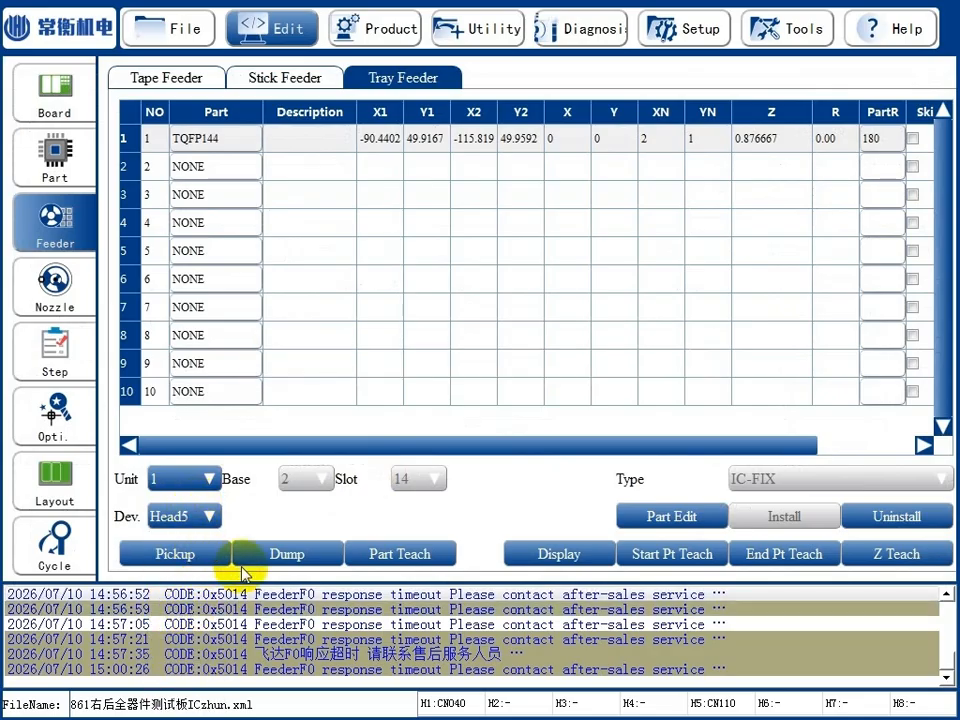
Run part teaching on the picked TQFP144 chip, measure its size with Meca, accept the result, and dump the chip.
{"action": "left_click", "coordinate": [430, 553]}
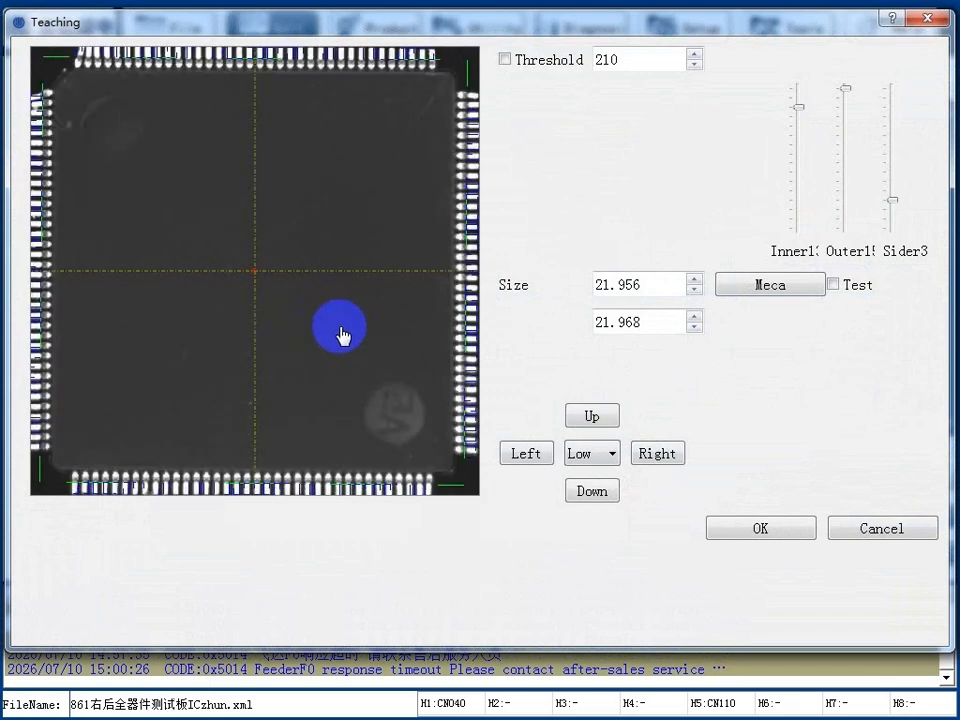
{"action": "scroll", "coordinate": [350, 328], "scroll_direction": "down", "scroll_amount": 1}
{"action": "left_click", "coordinate": [785, 287]}
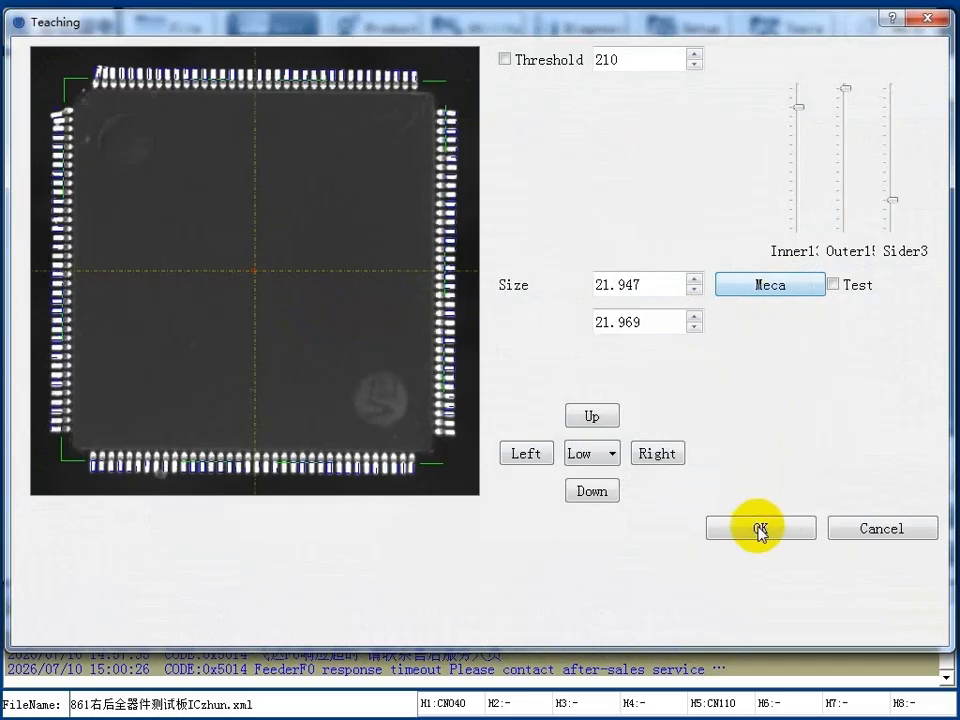
{"action": "left_click", "coordinate": [757, 530]}
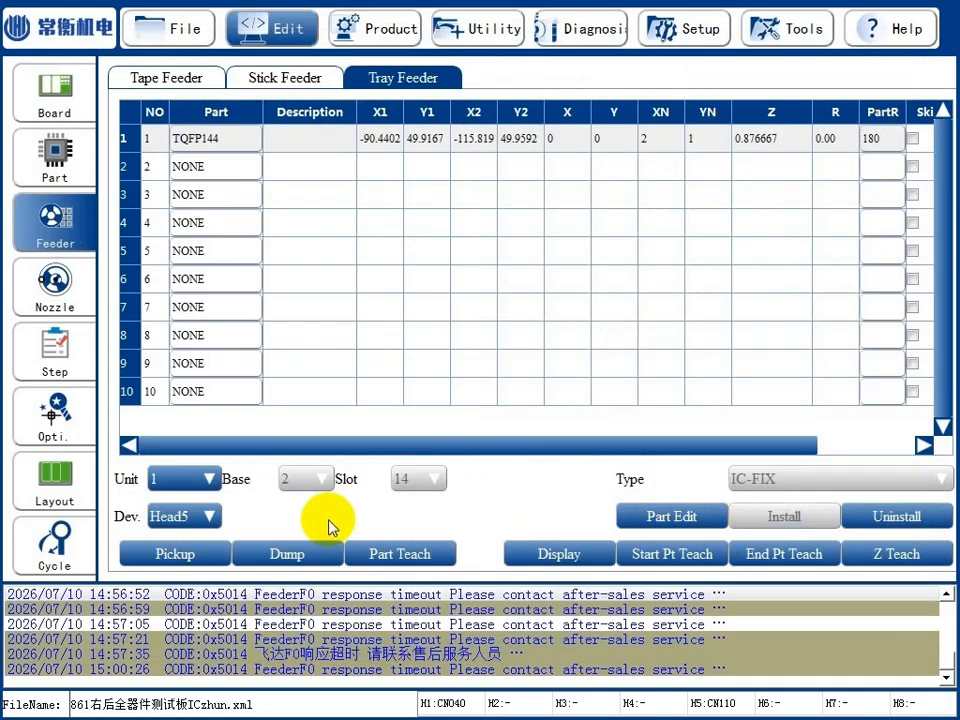
{"action": "left_click", "coordinate": [291, 556]}
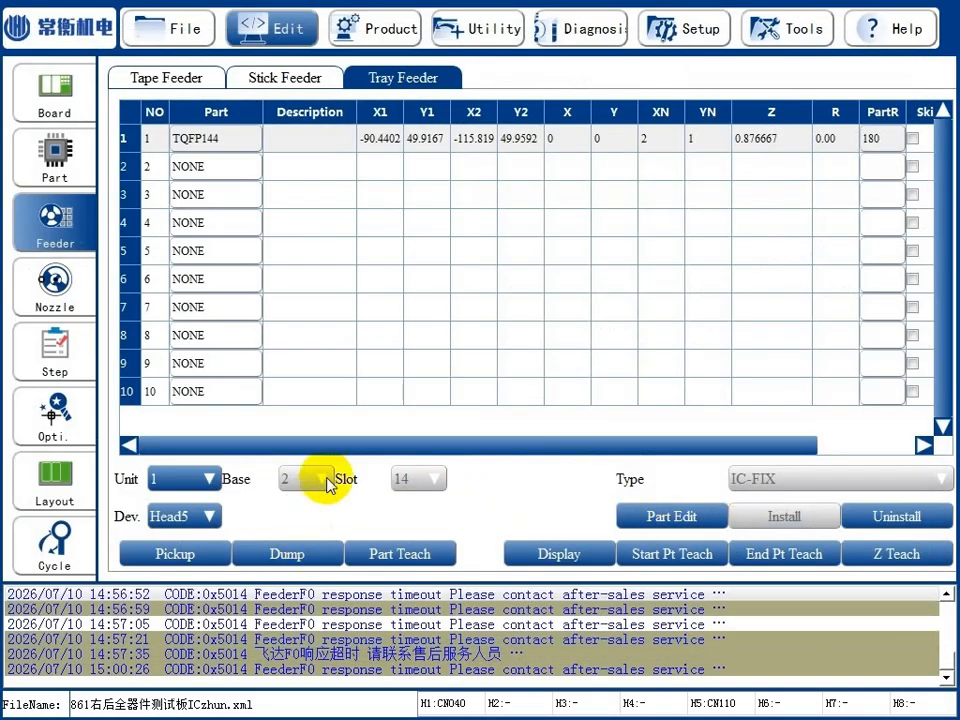